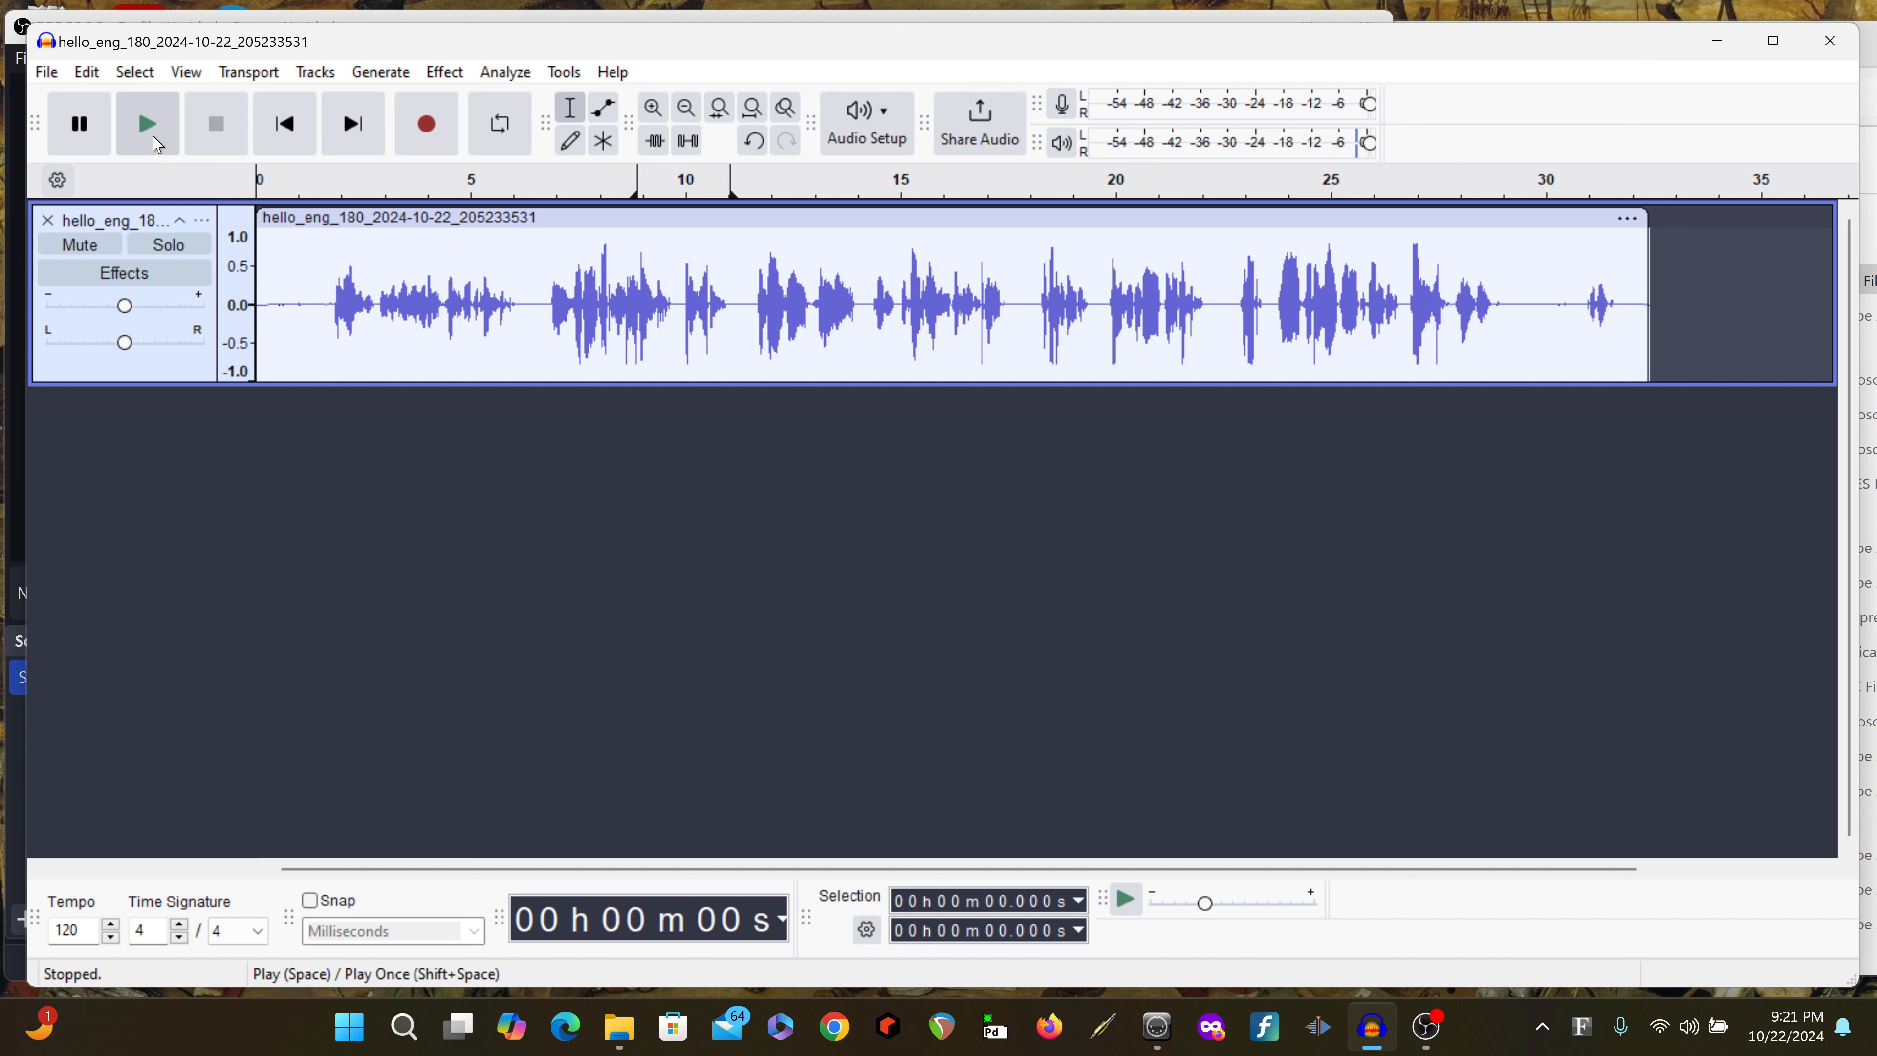
# Listen to the voice recording from its beginning and again from about 7.8 s
pyautogui.click(157, 143)
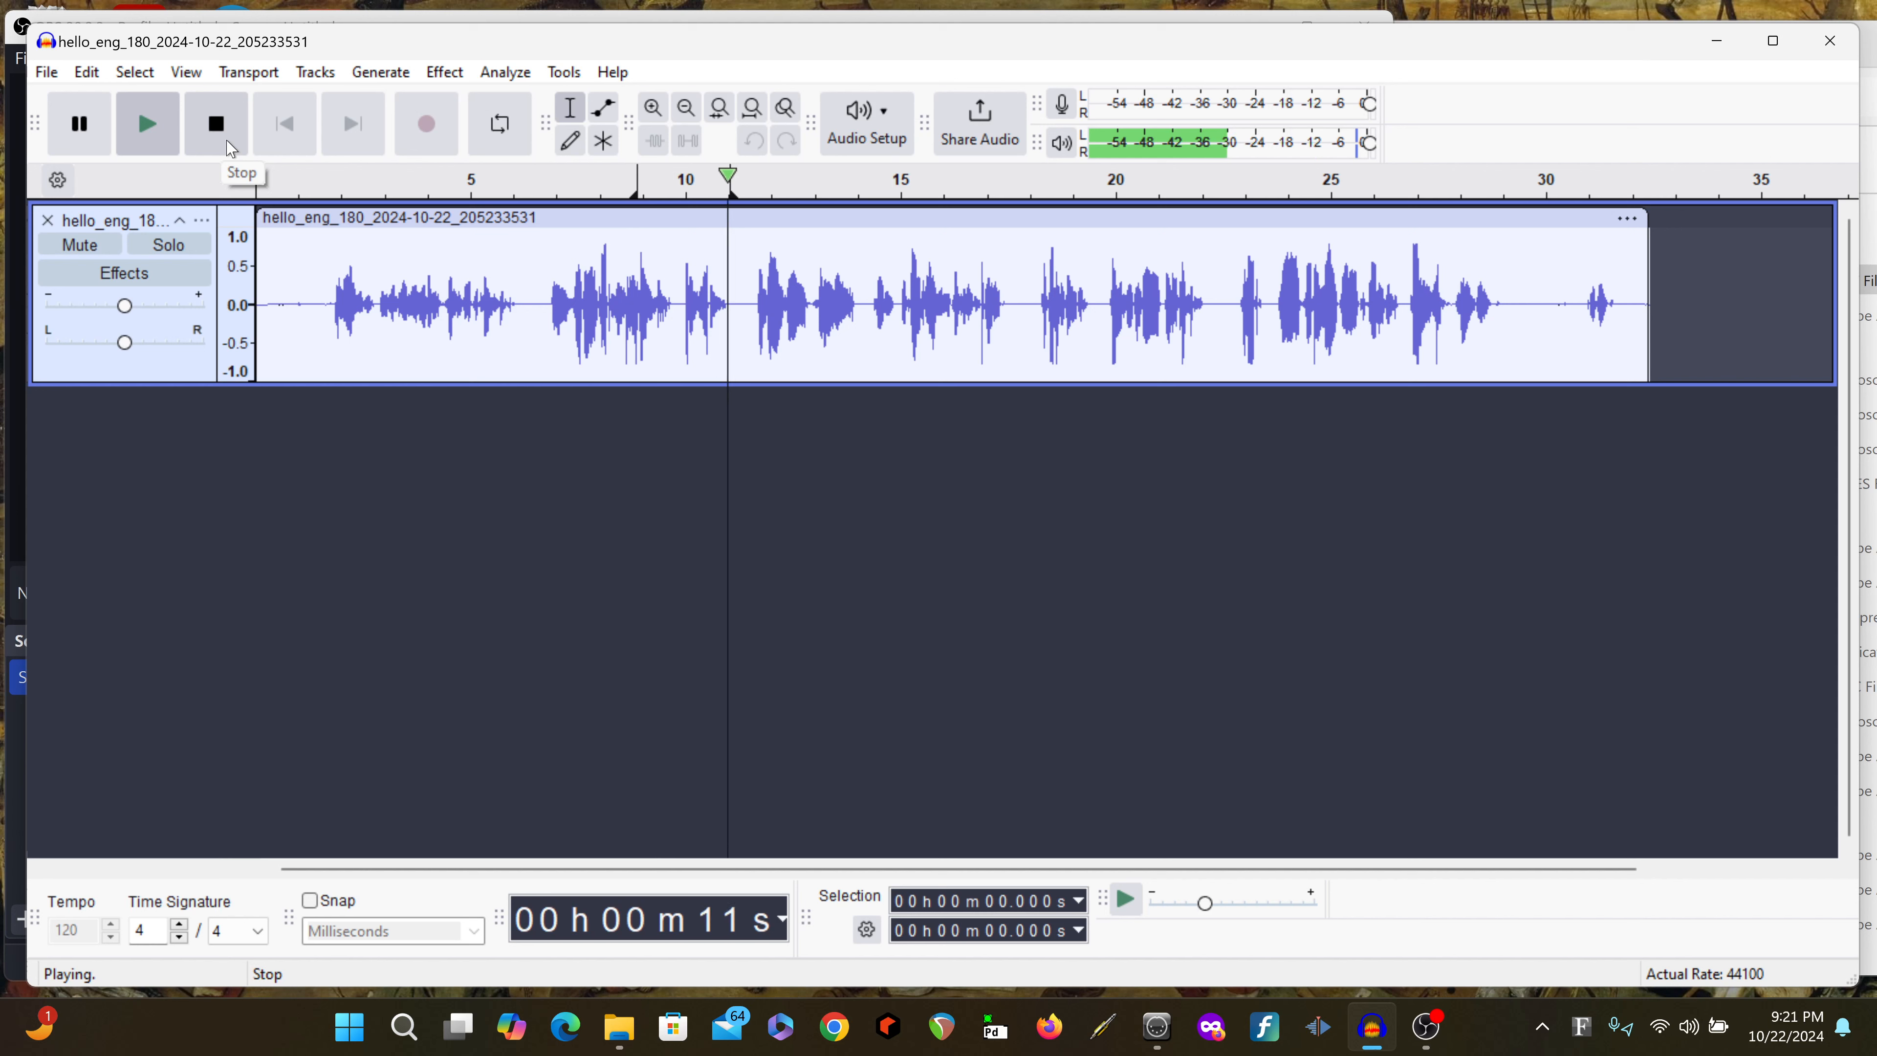
pyautogui.click(217, 124)
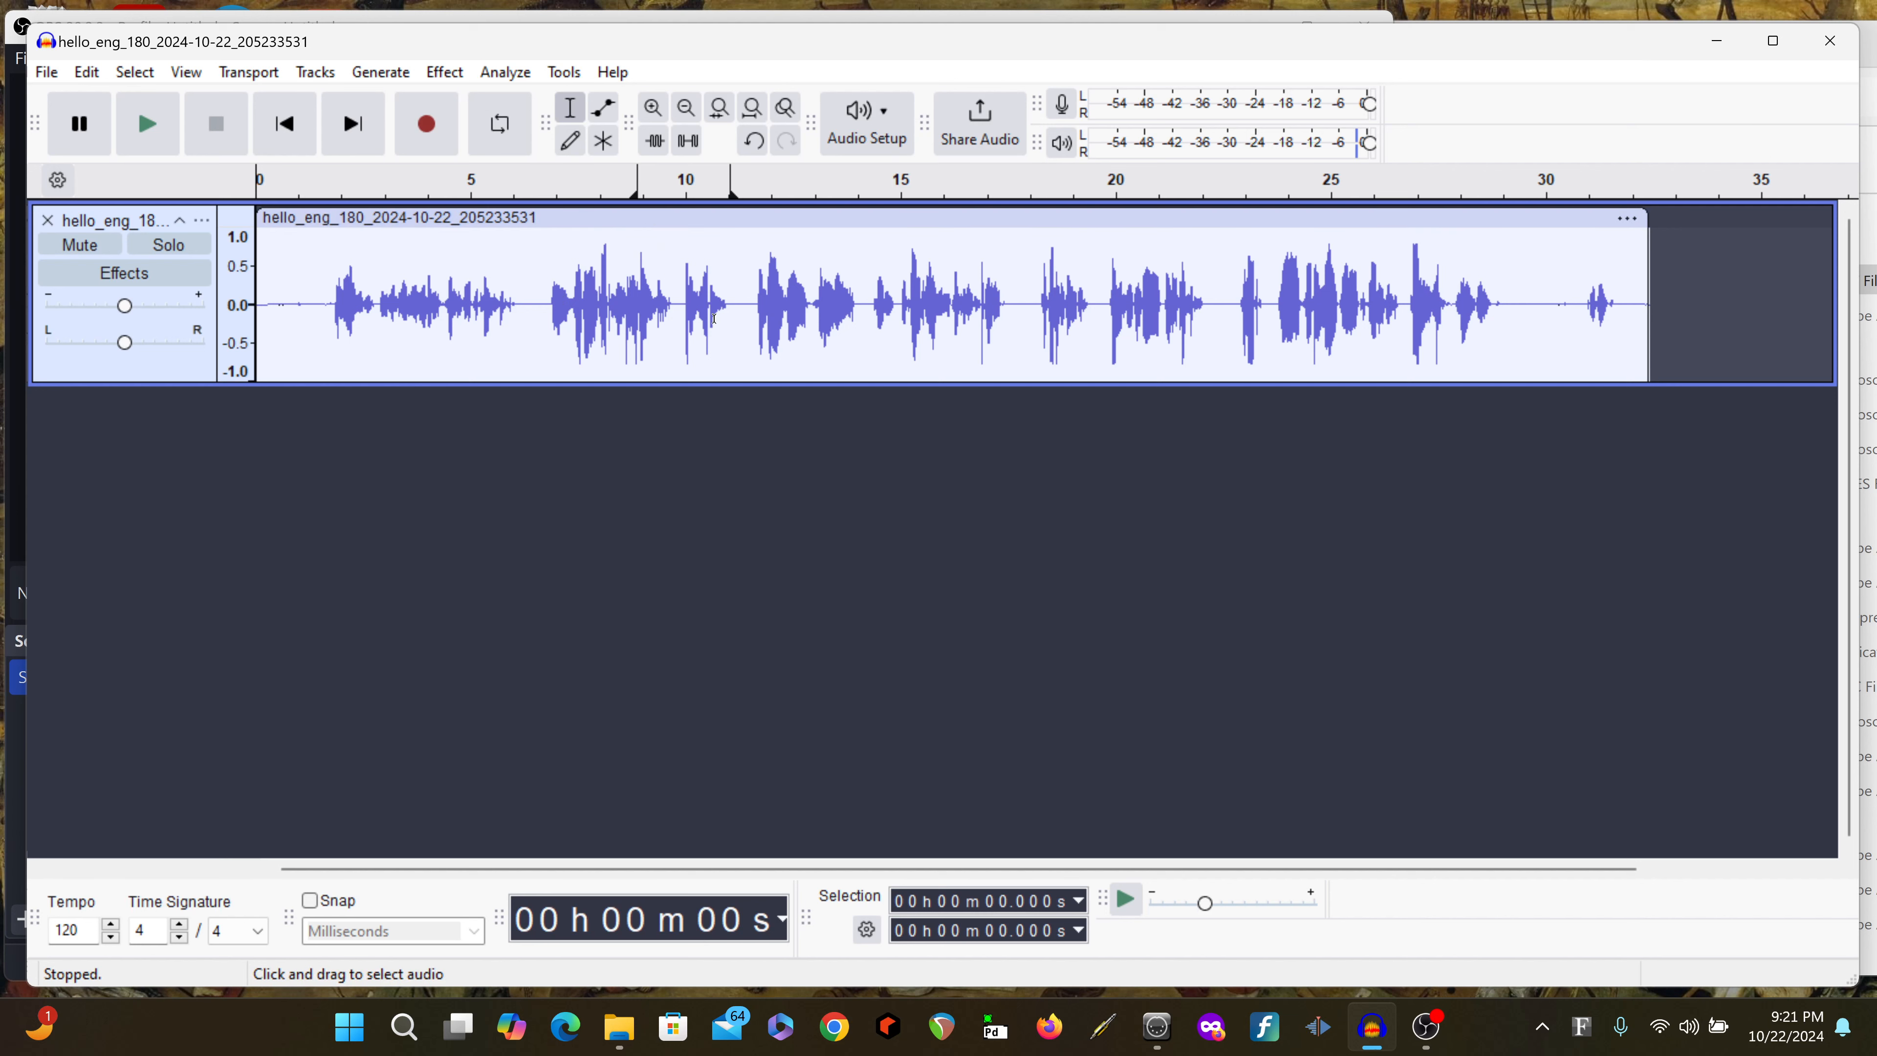
pyautogui.click(591, 239)
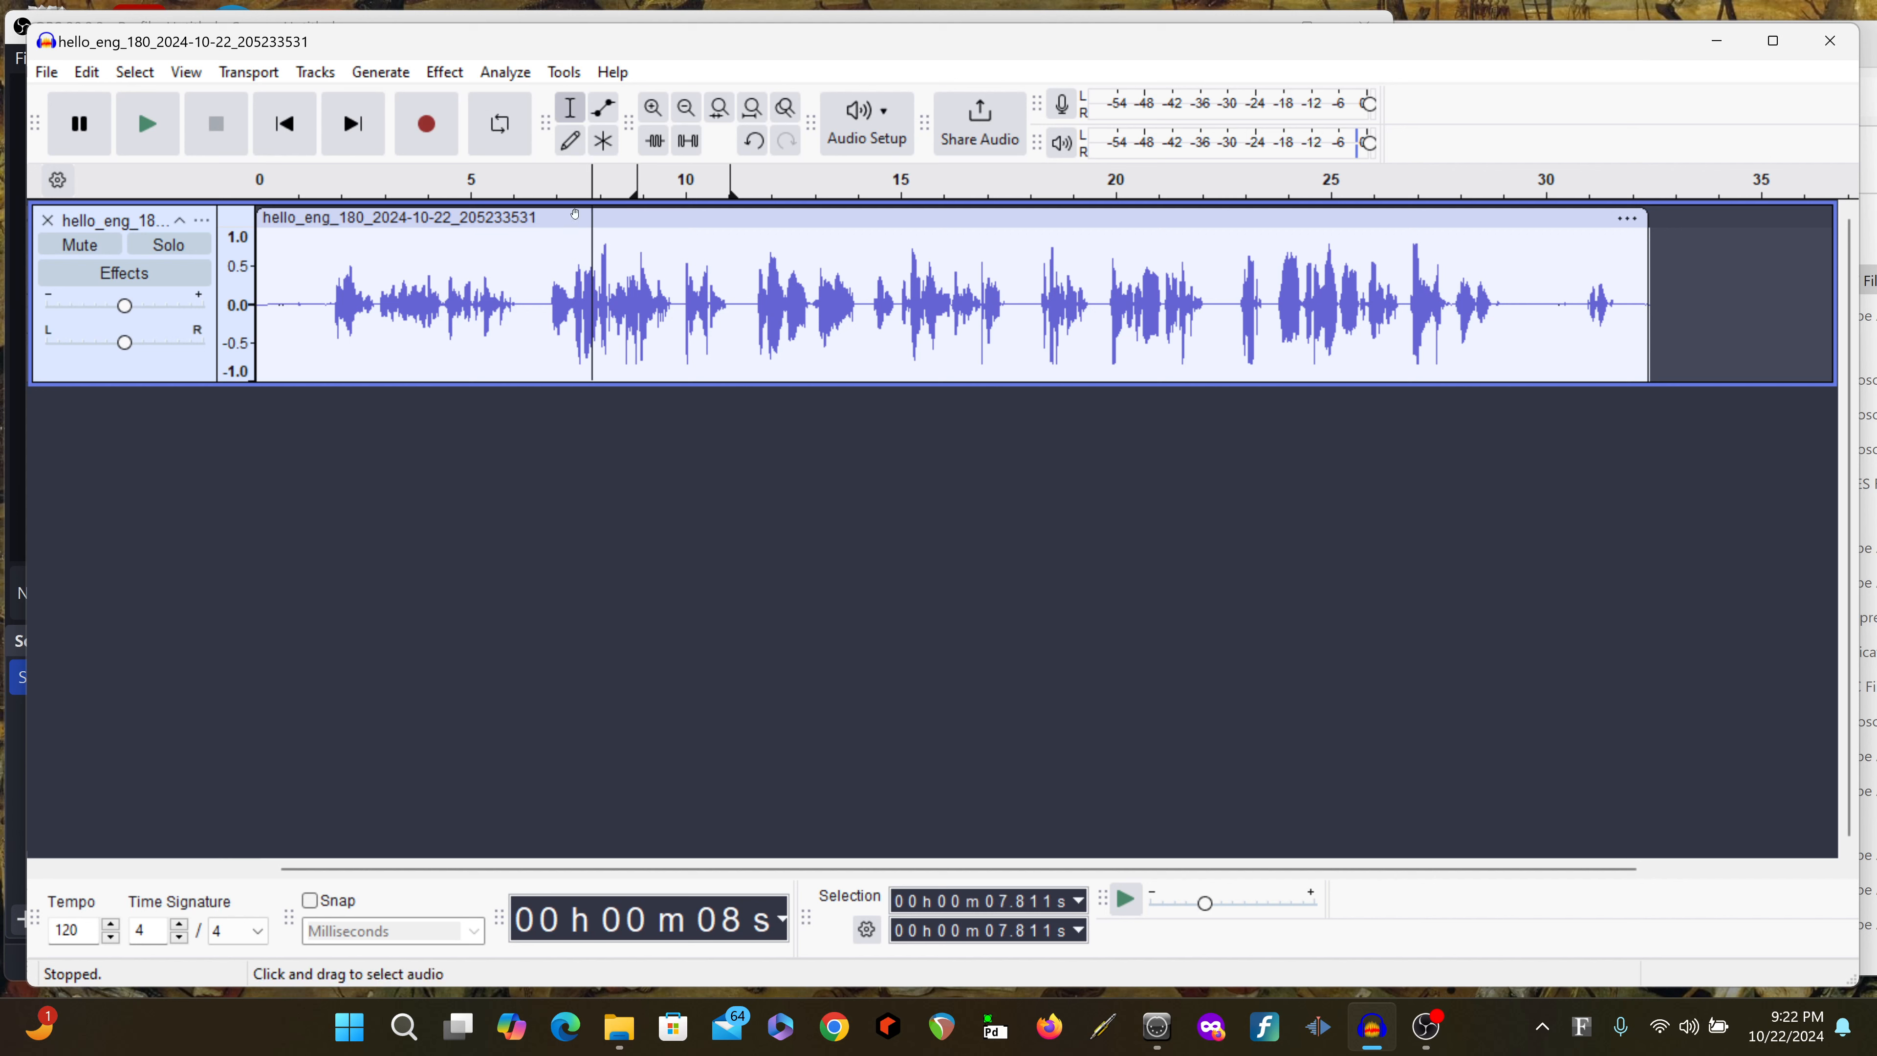
pyautogui.click(168, 134)
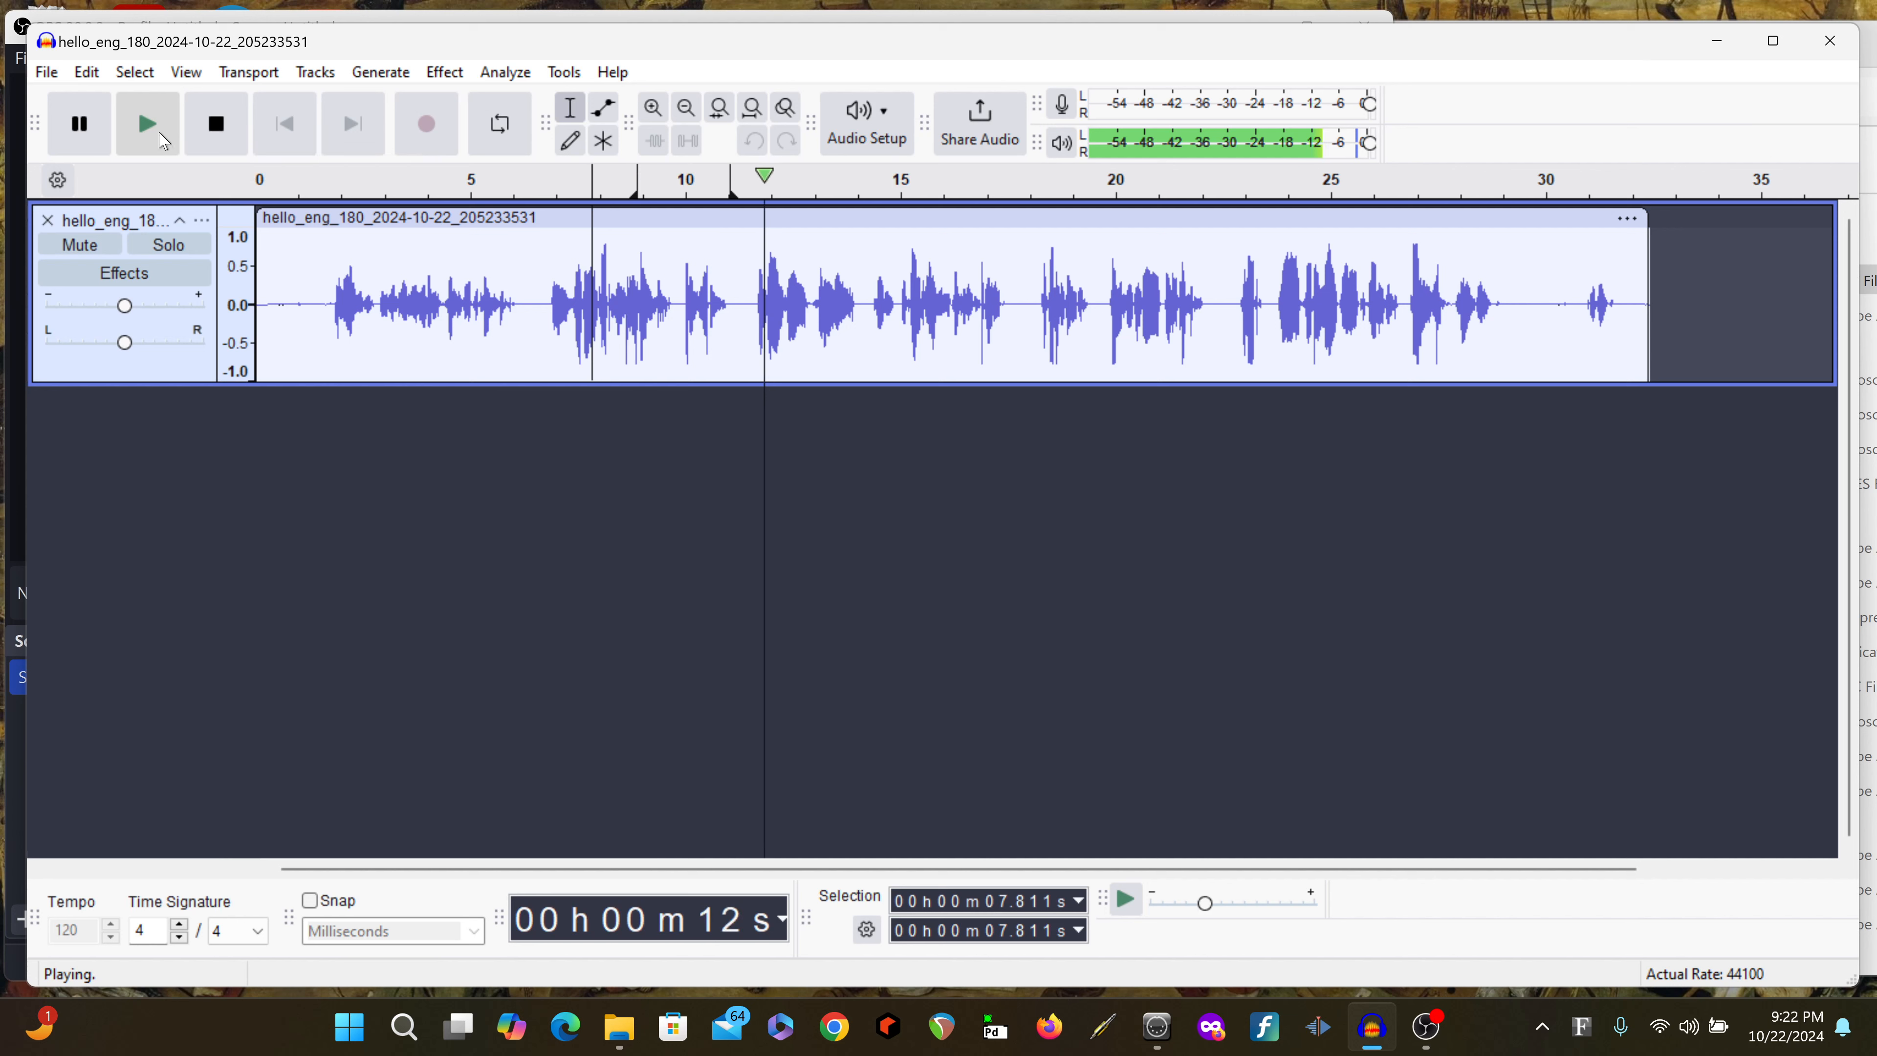
pyautogui.click(214, 133)
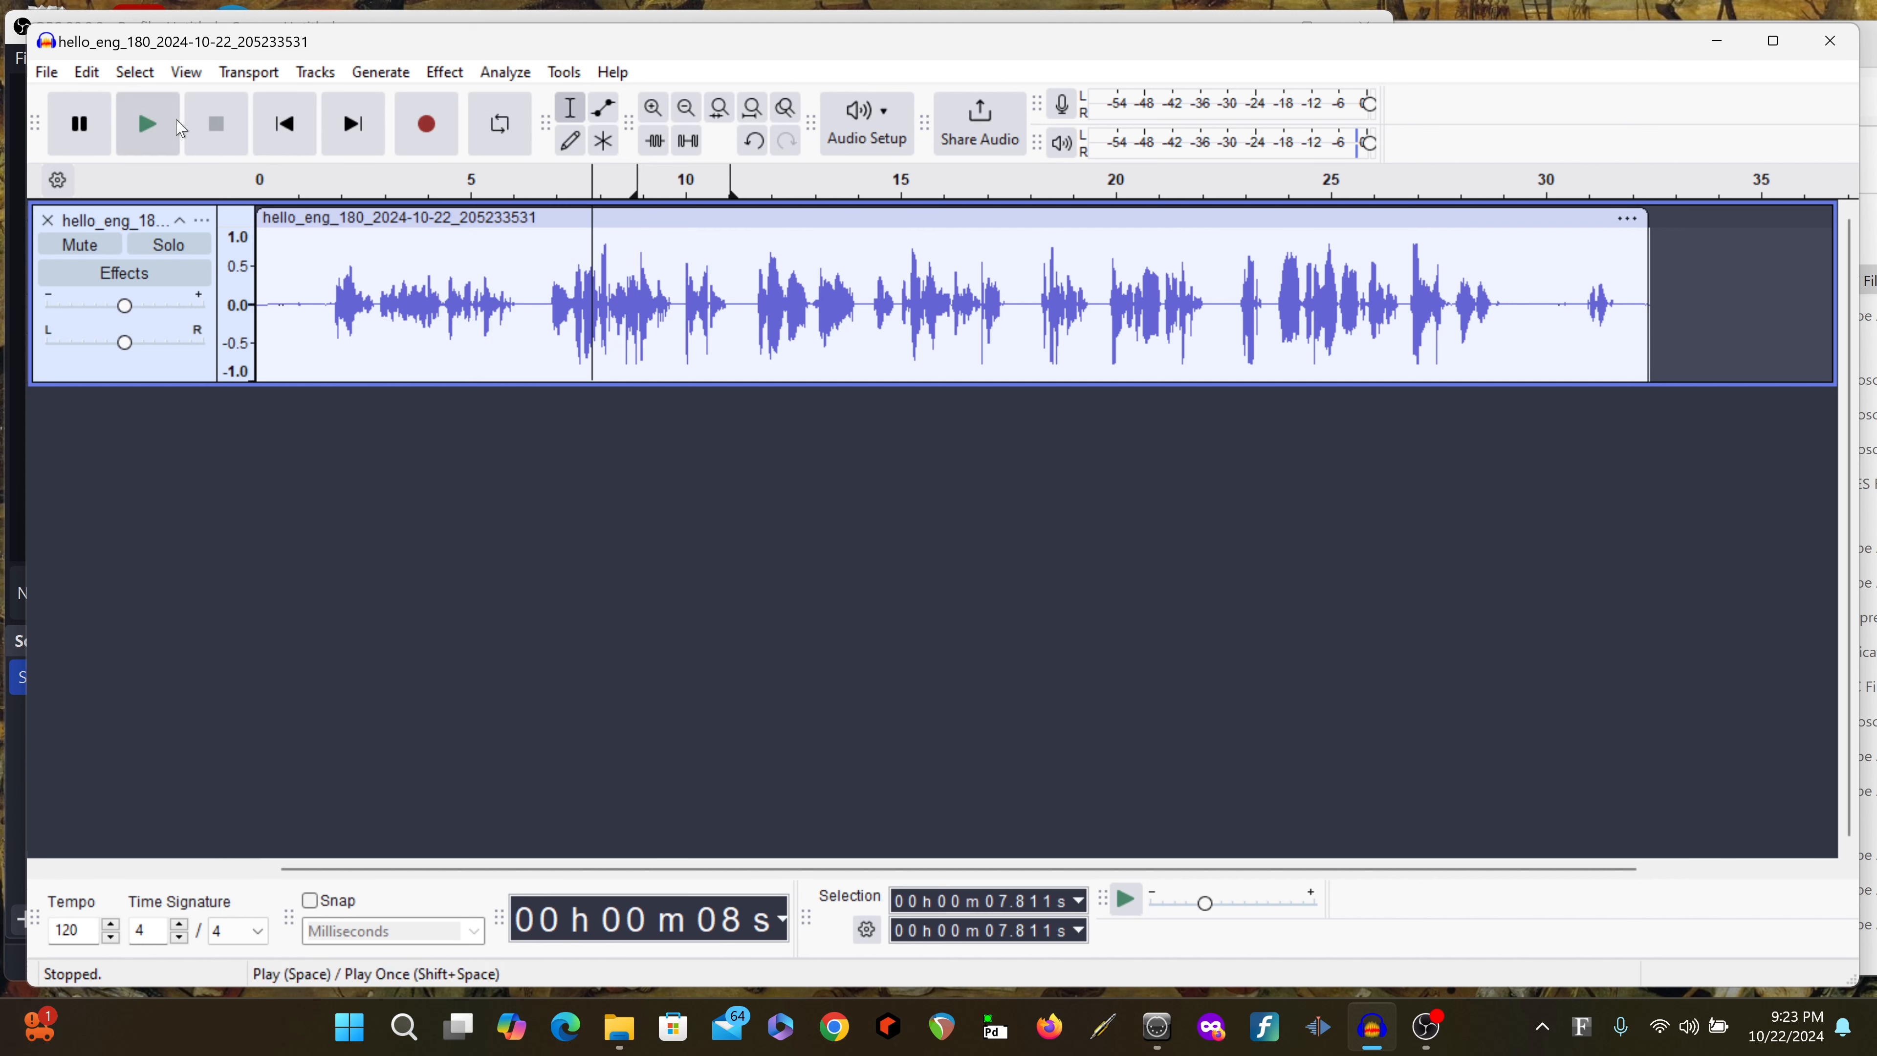
pyautogui.click(147, 125)
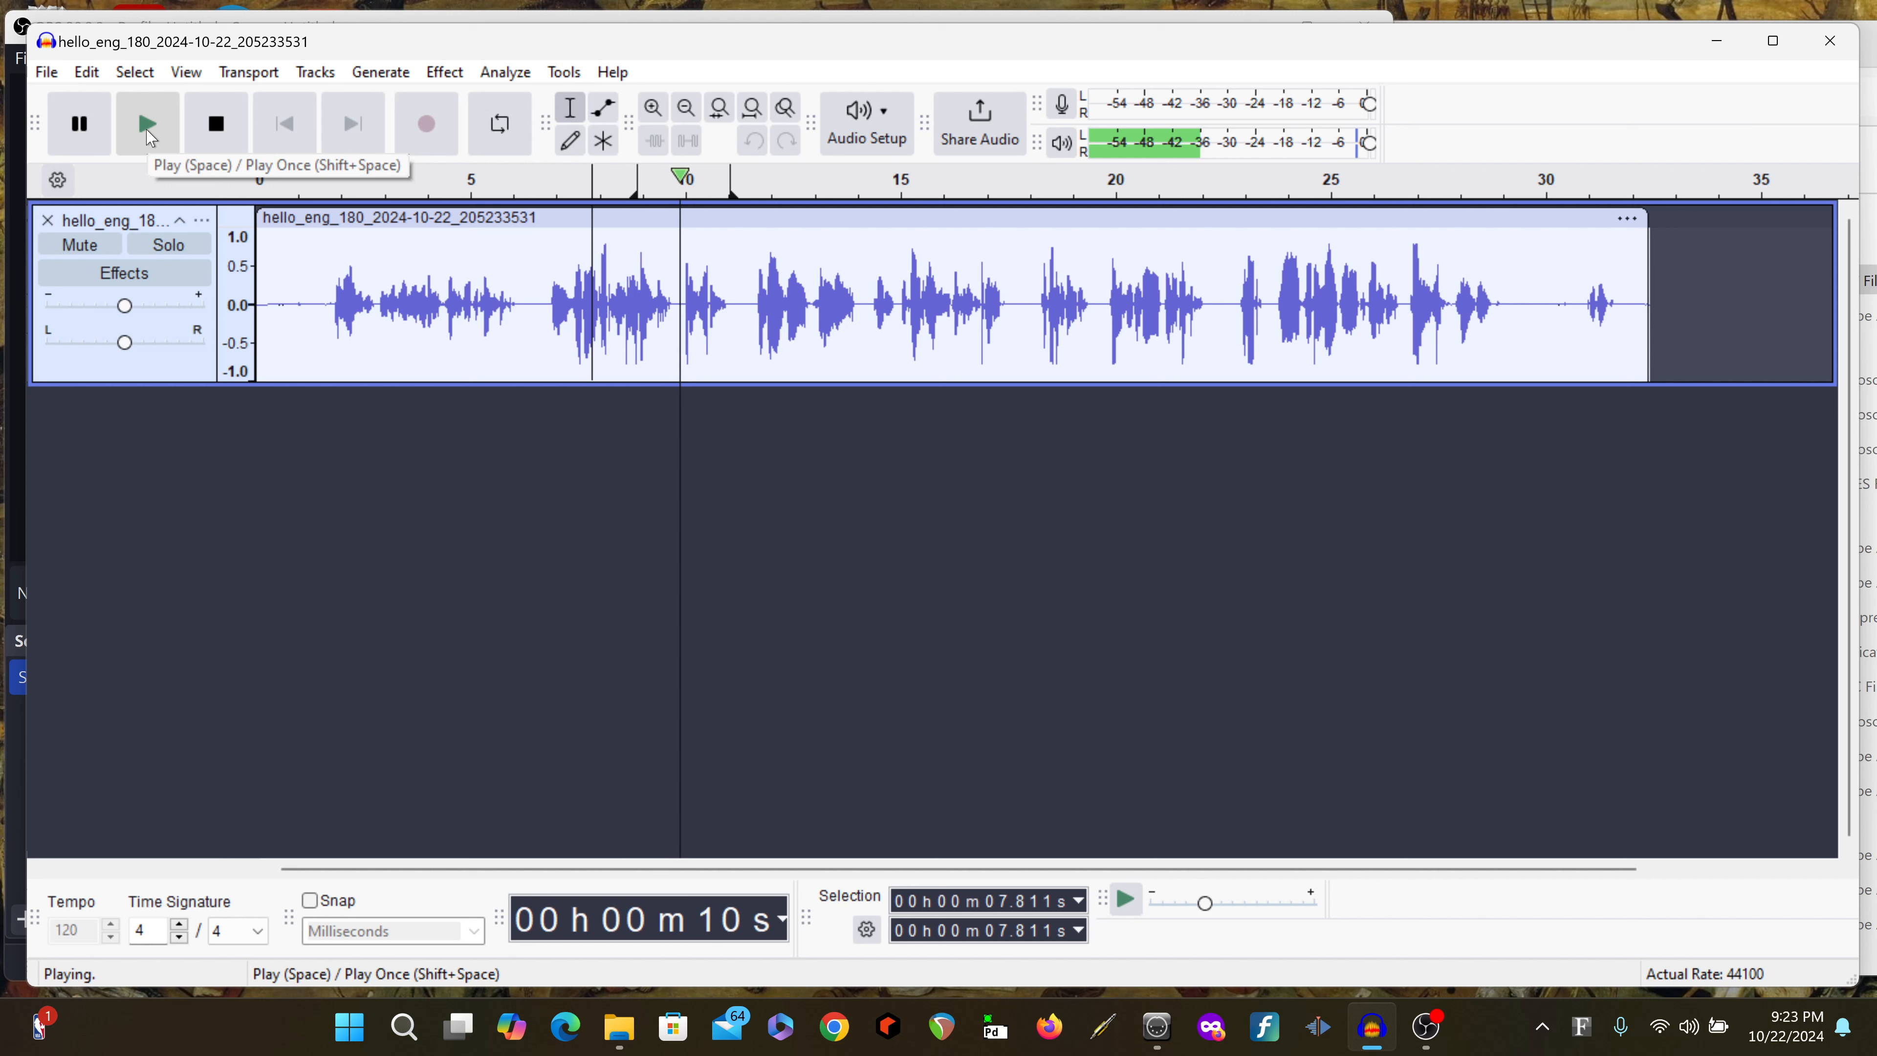
pyautogui.click(216, 124)
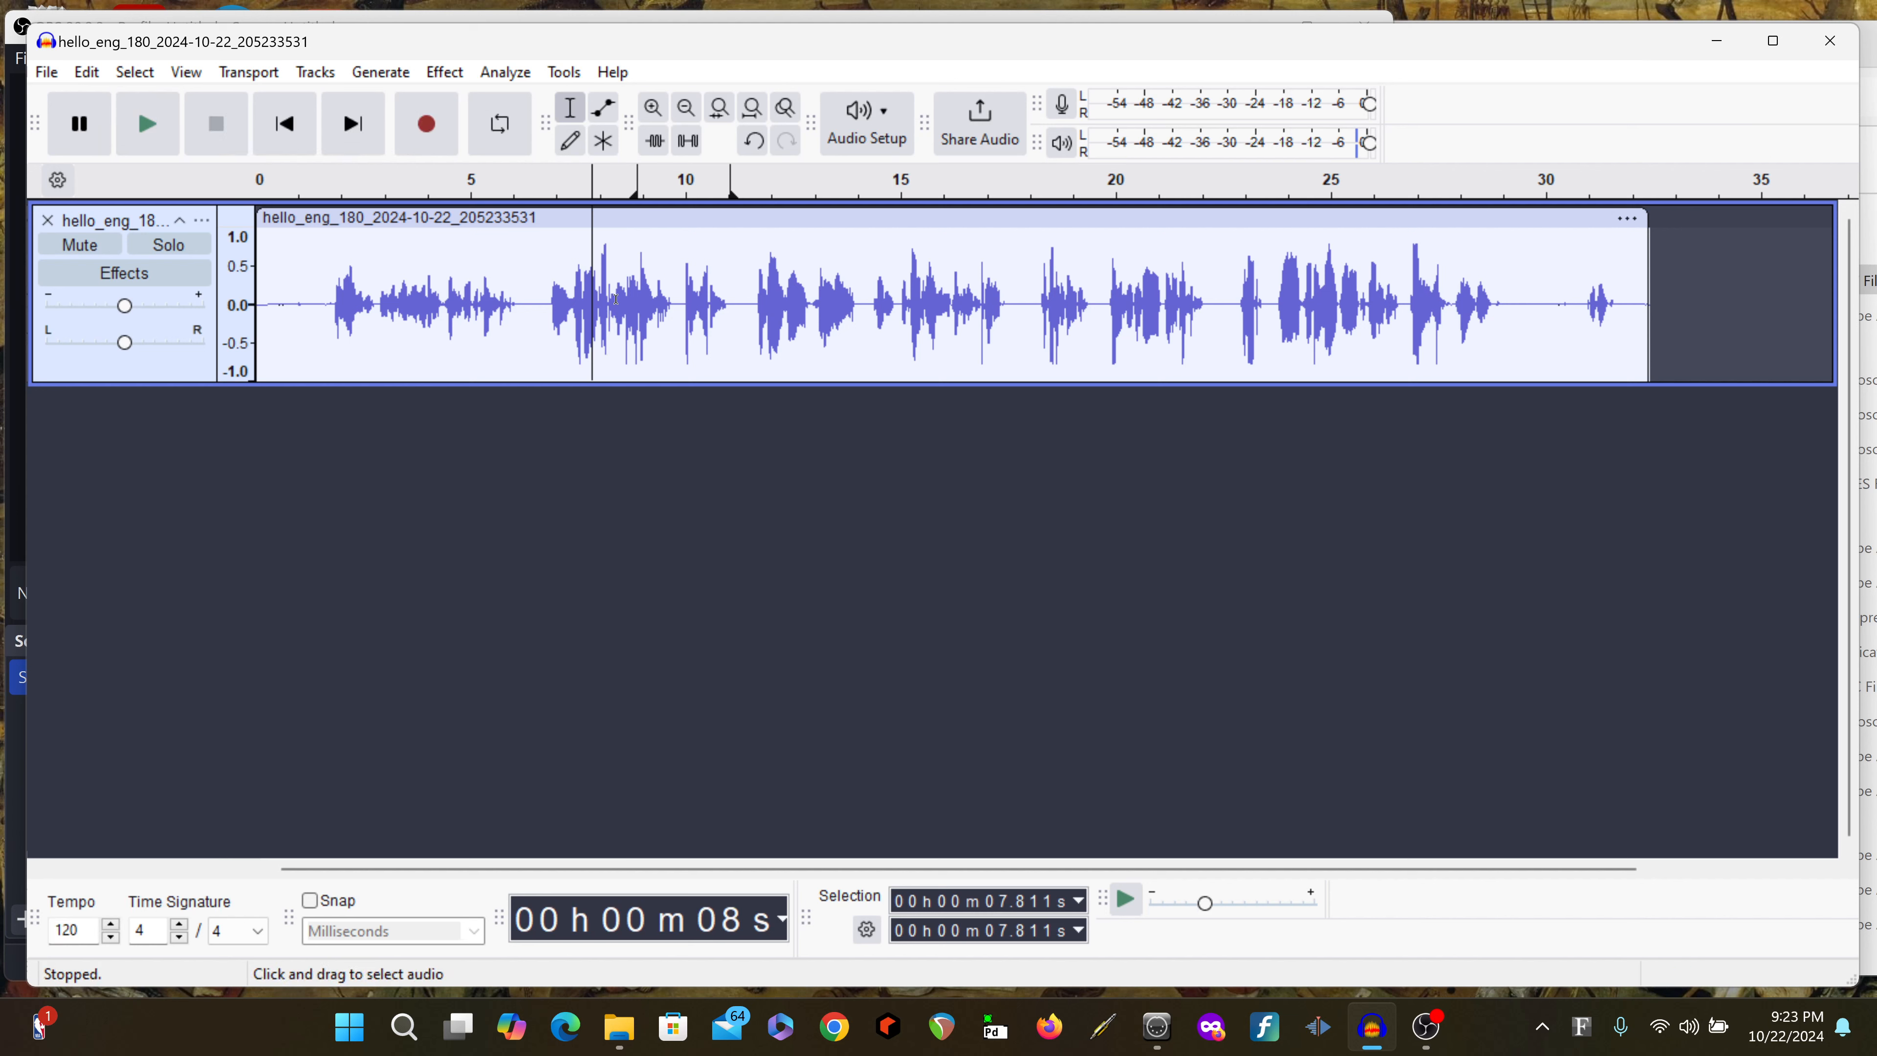
# Select the audio from about 7.9 s to 10.5 s and preview it through Filter Curve EQ with a flattened curve
pyautogui.moveTo(595, 301); pyautogui.dragTo(701, 309)
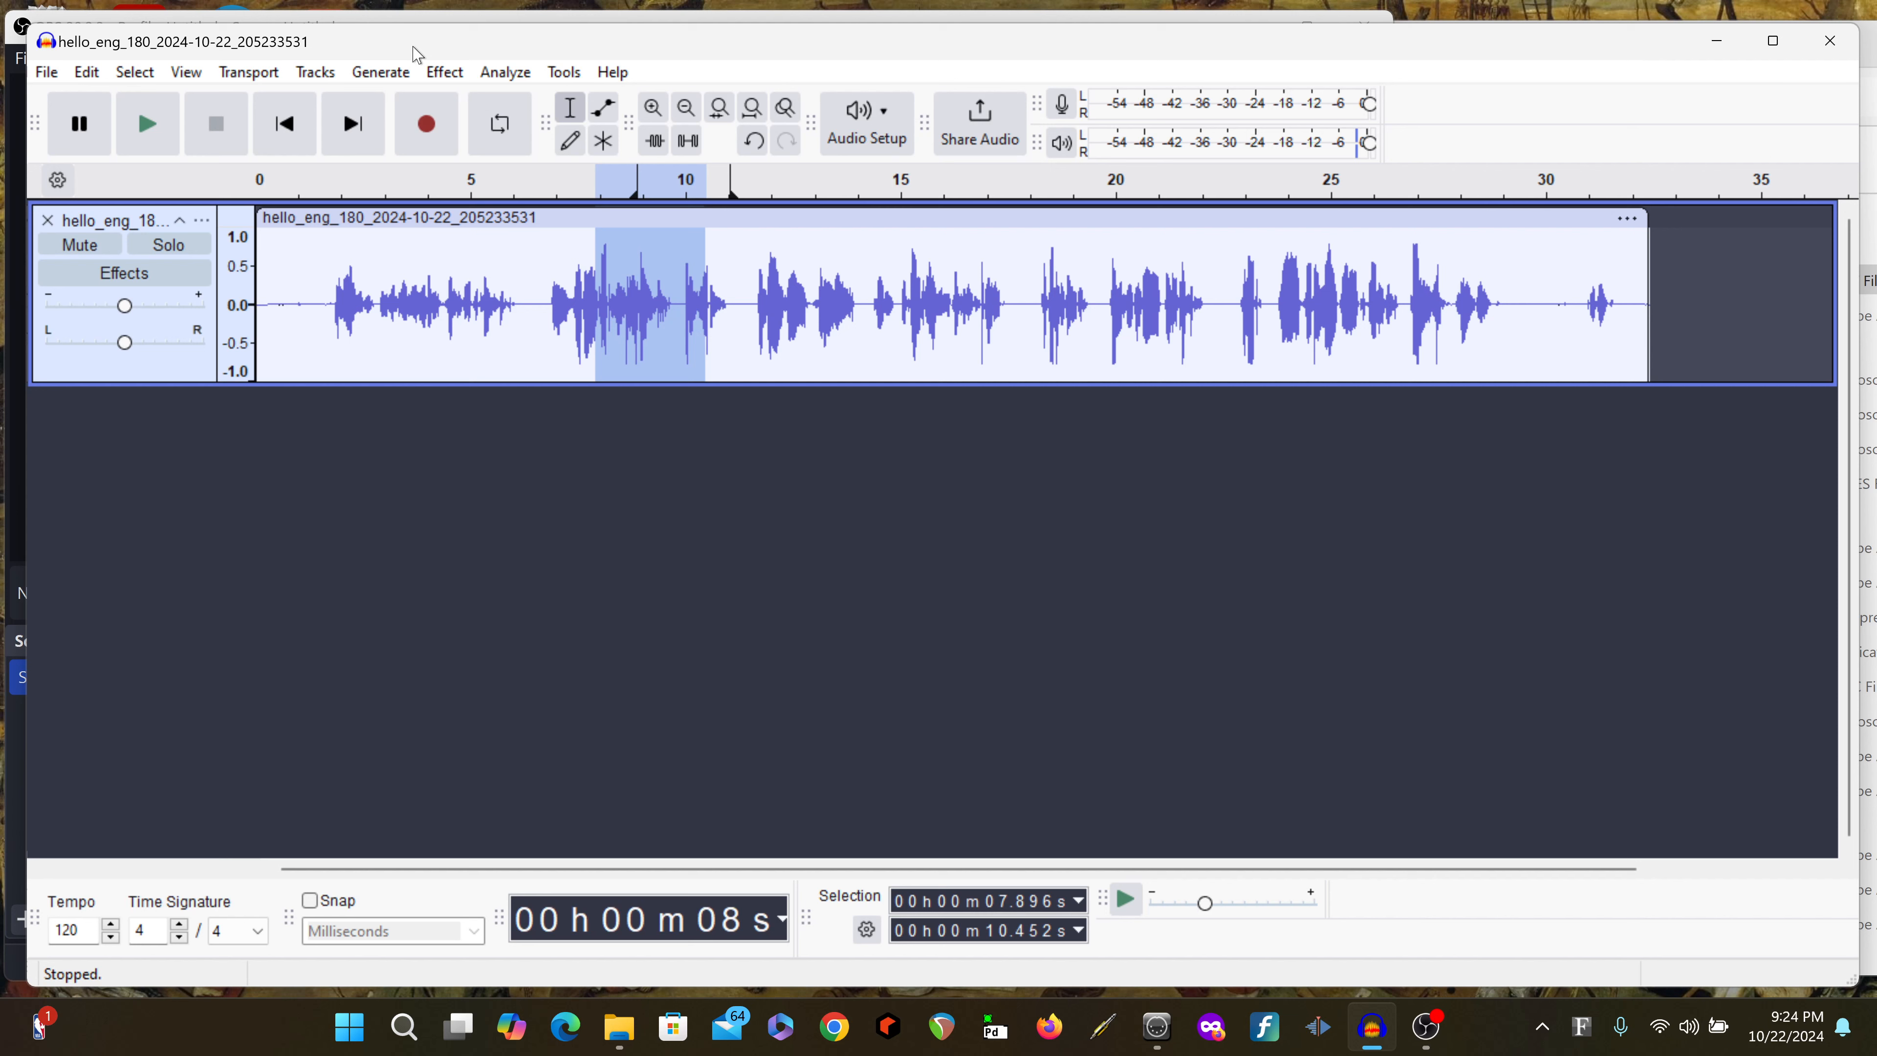
pyautogui.click(445, 73)
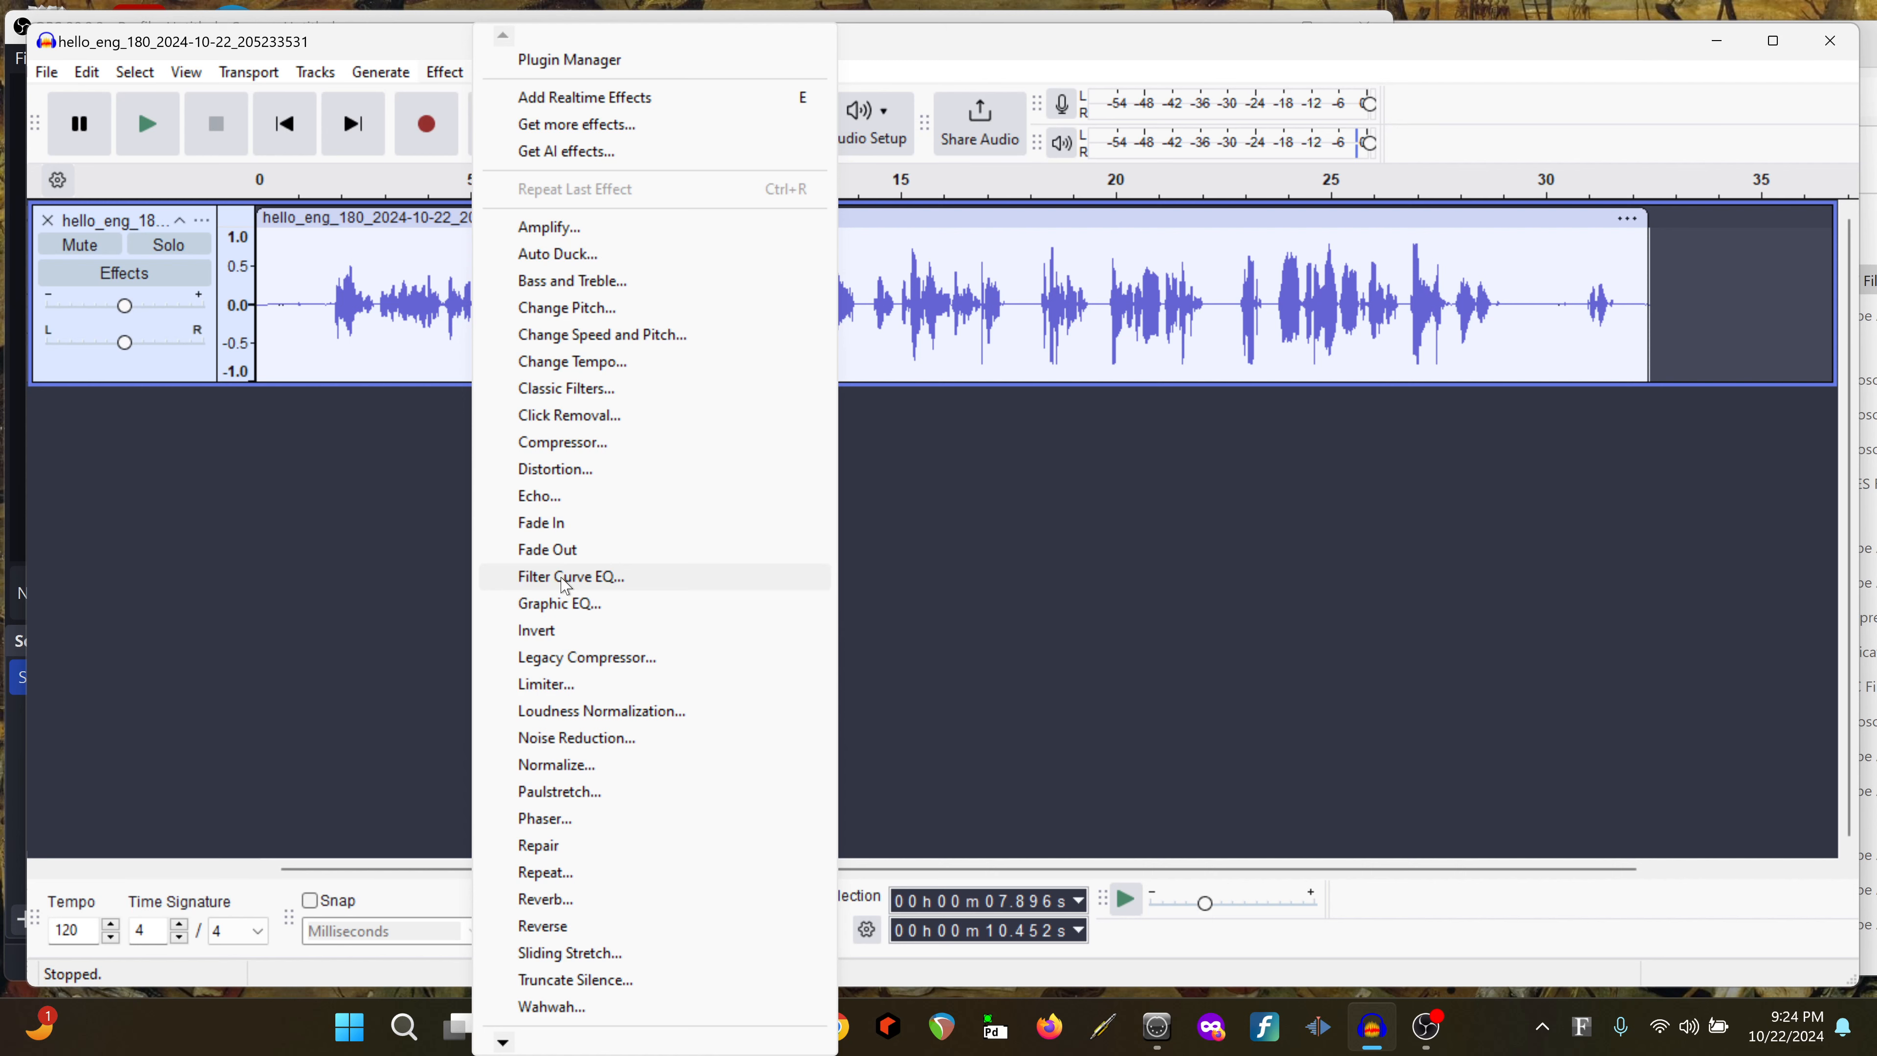
pyautogui.click(566, 584)
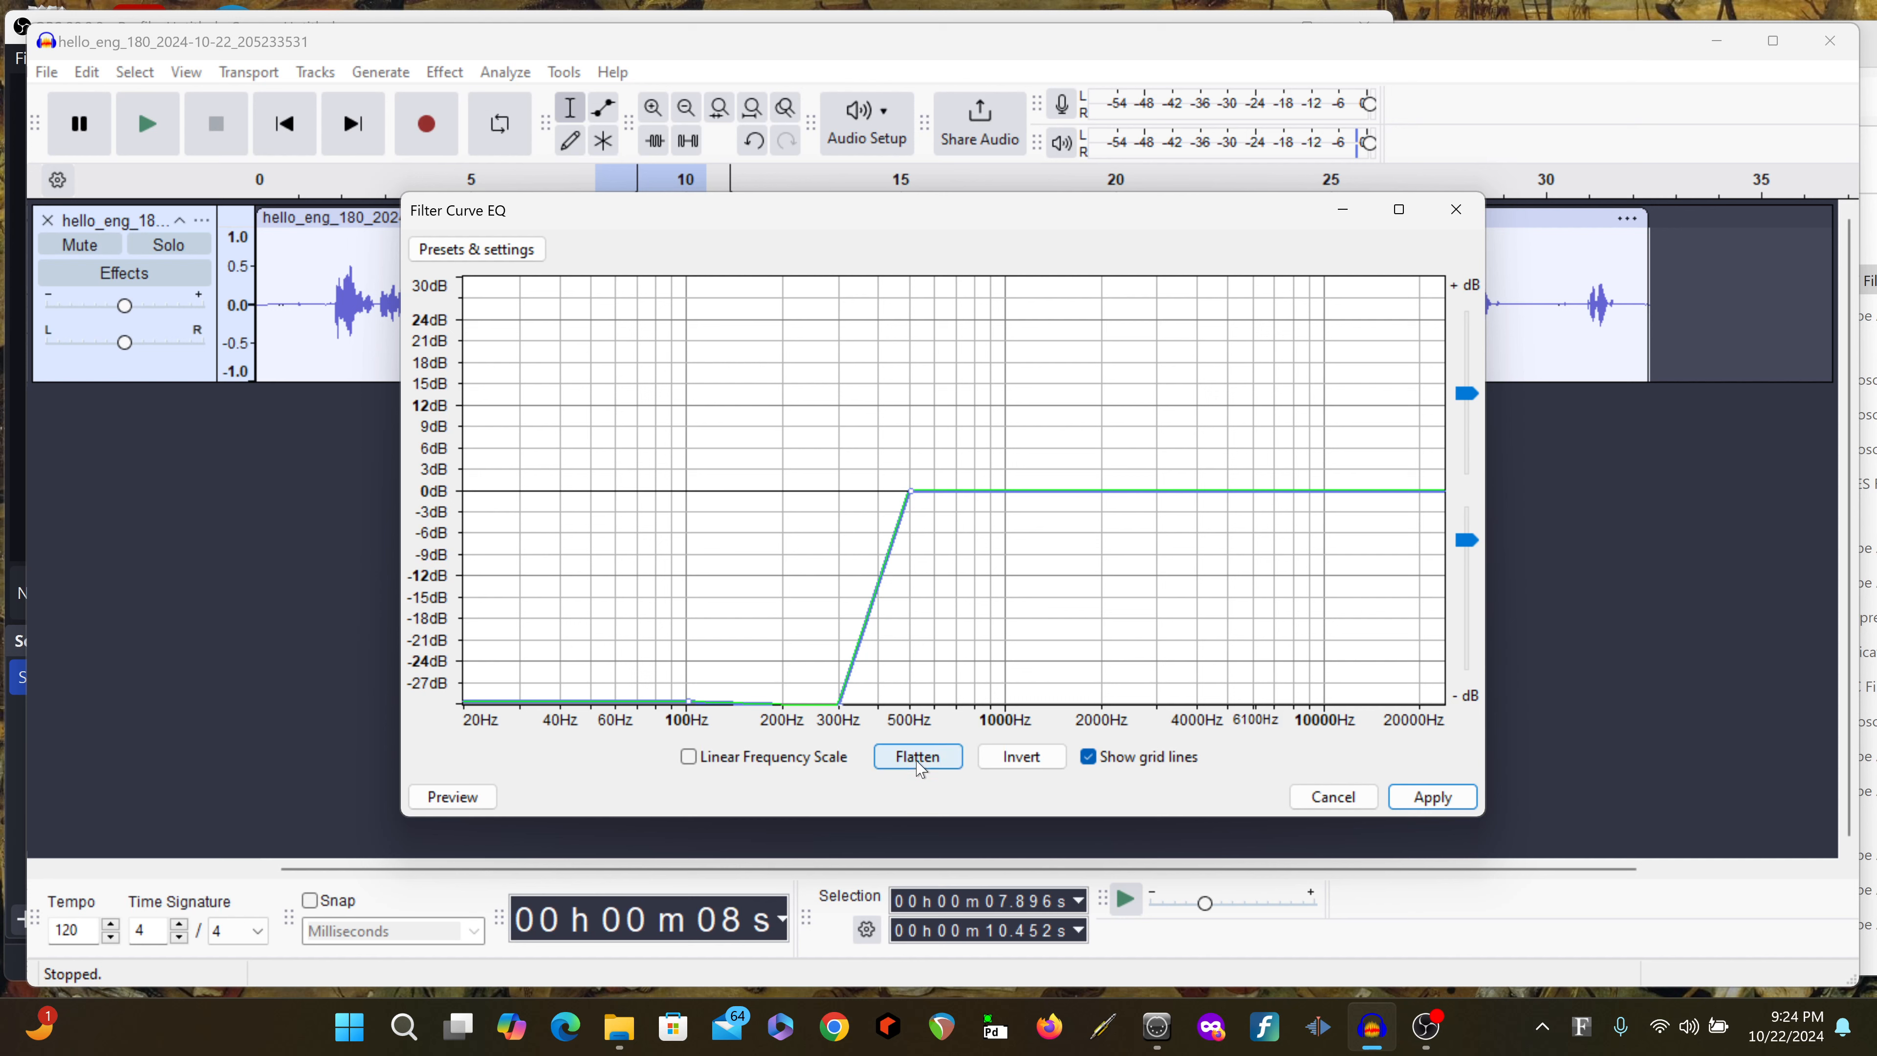
pyautogui.click(918, 763)
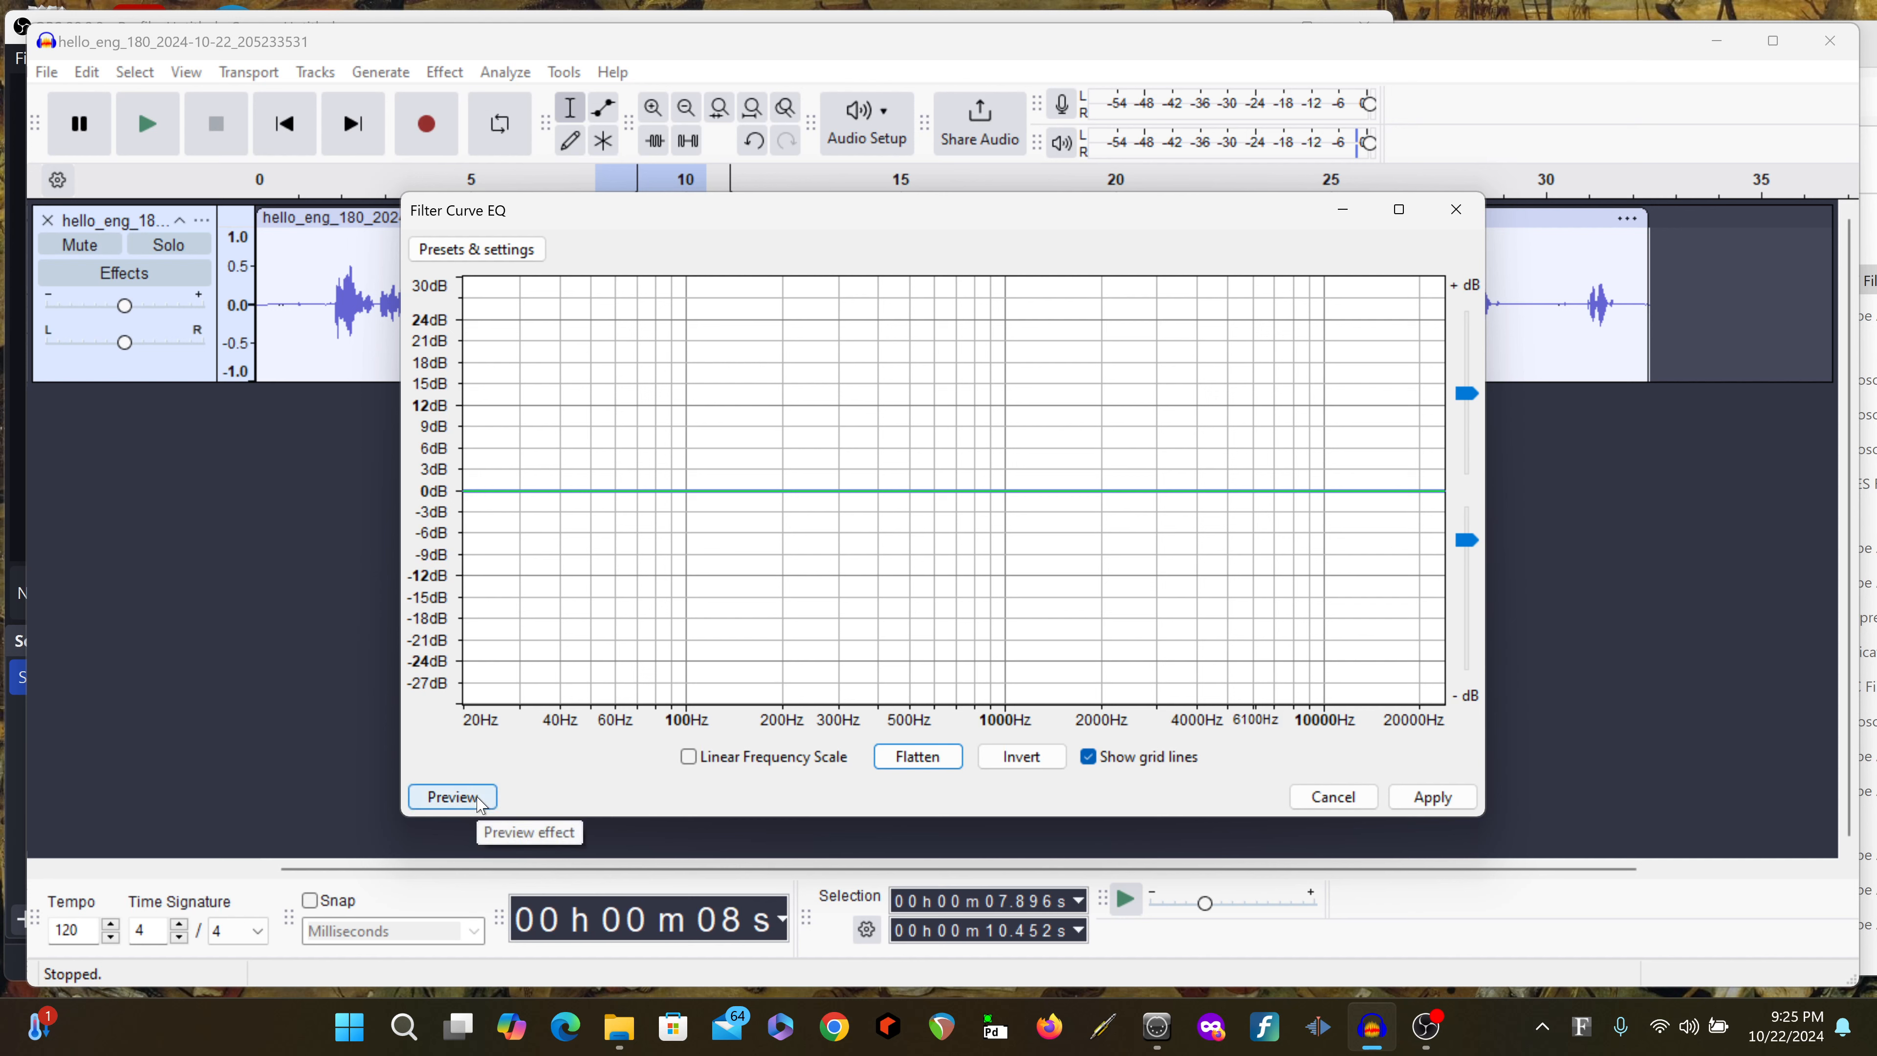
pyautogui.click(452, 796)
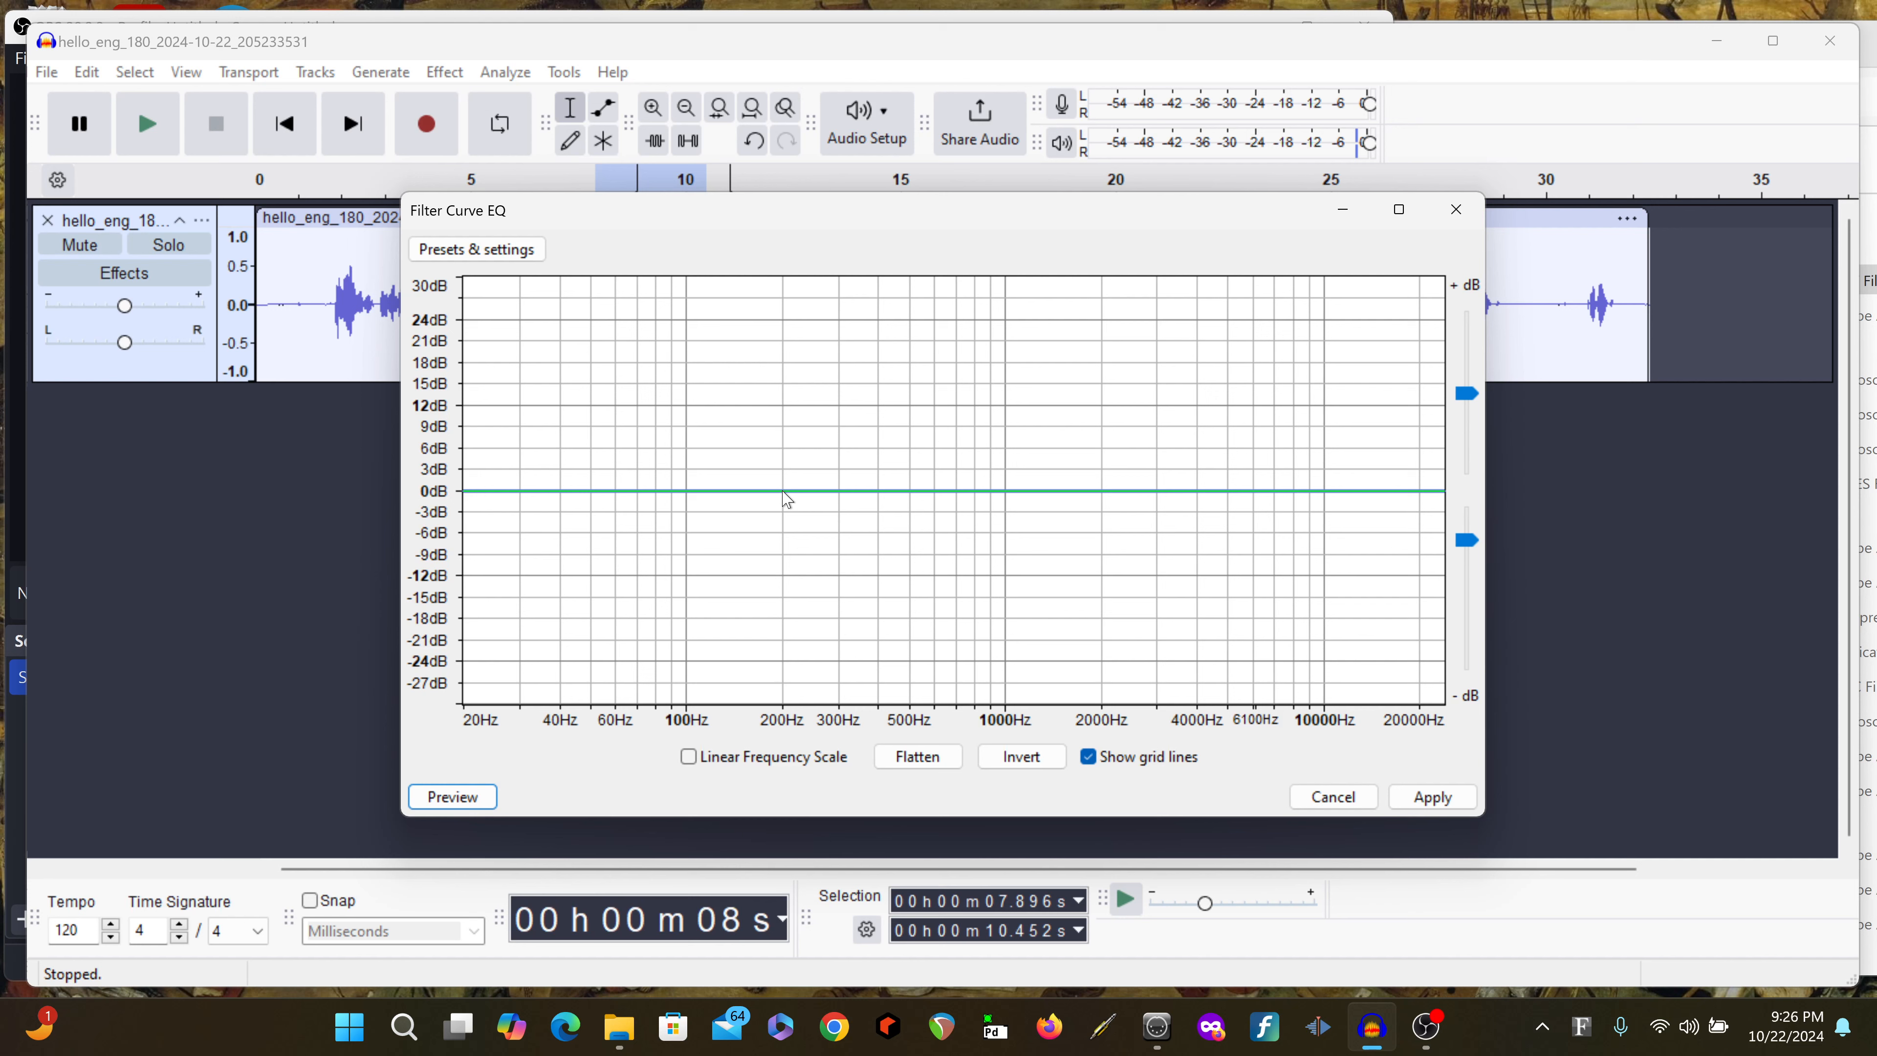
# Roll off the lows from 0 dB at 200 Hz to the graph's minimum at 100 Hz and preview the sound
pyautogui.click(785, 493)
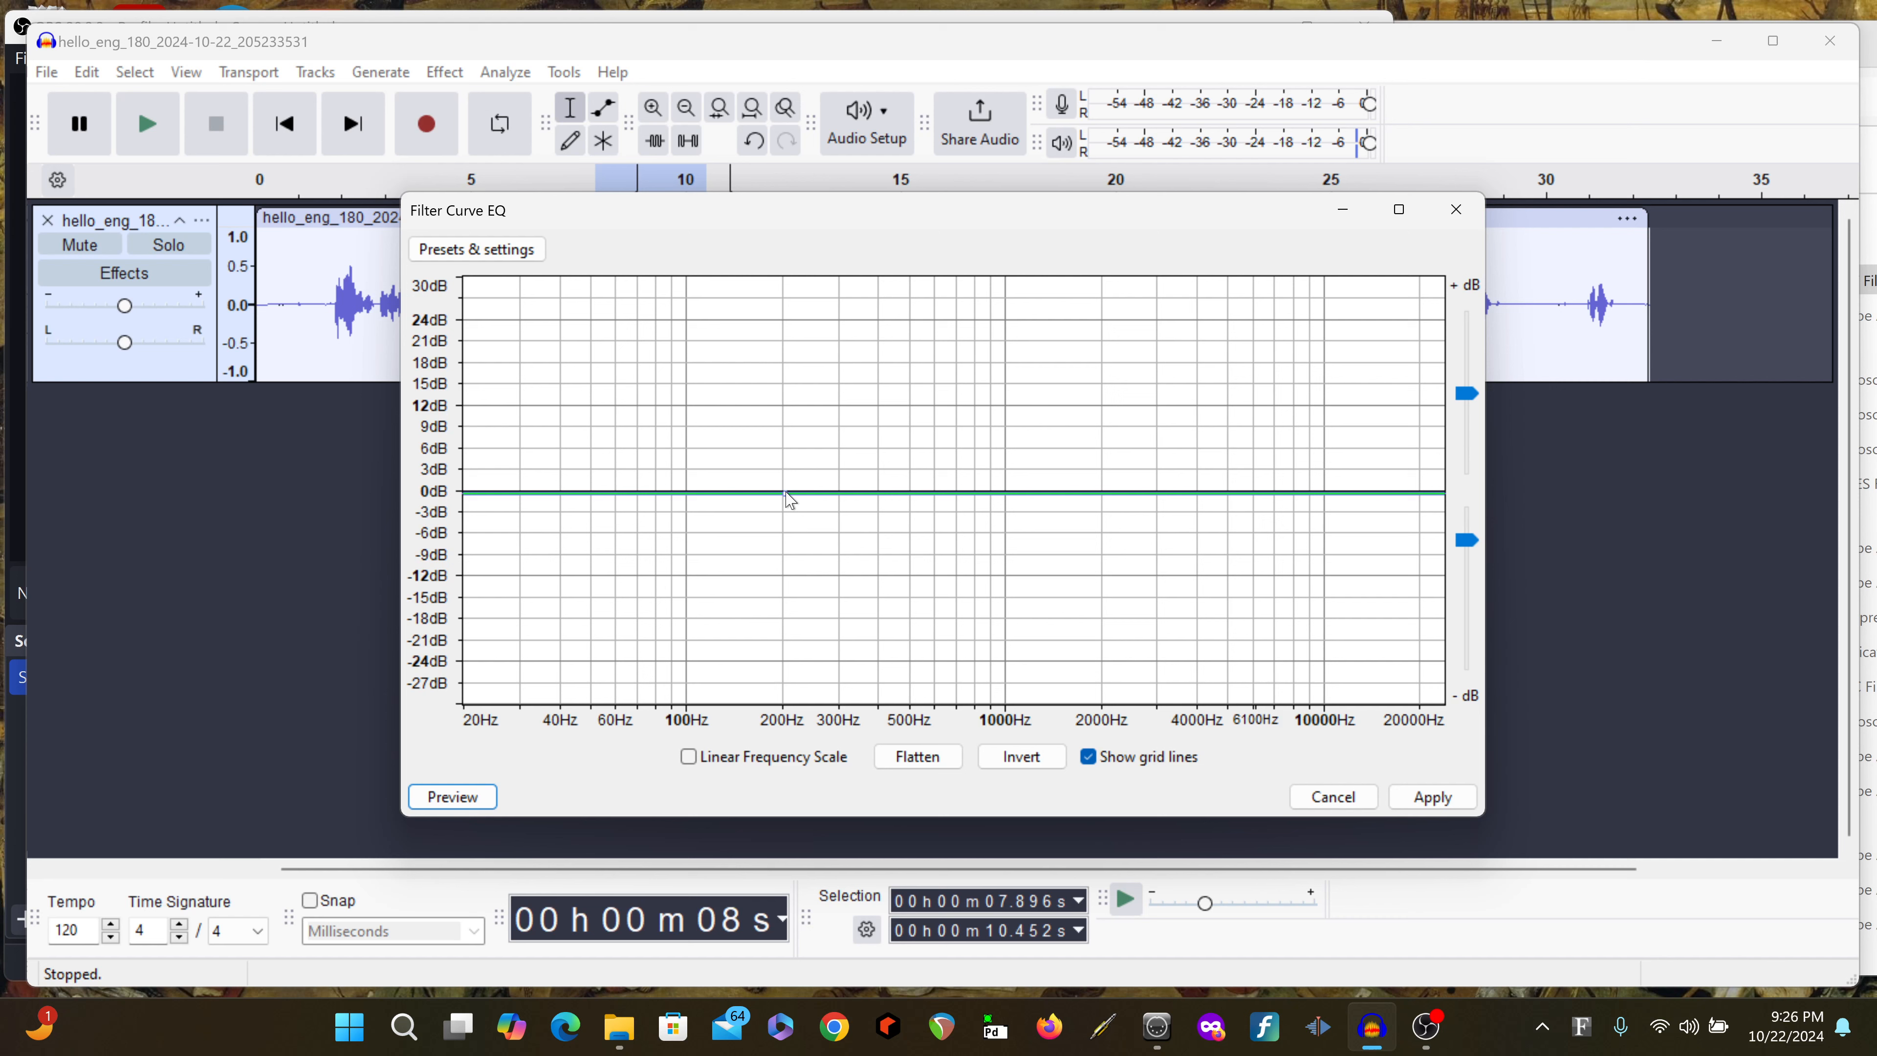
pyautogui.click(687, 493)
pyautogui.moveTo(689, 492); pyautogui.dragTo(690, 722)
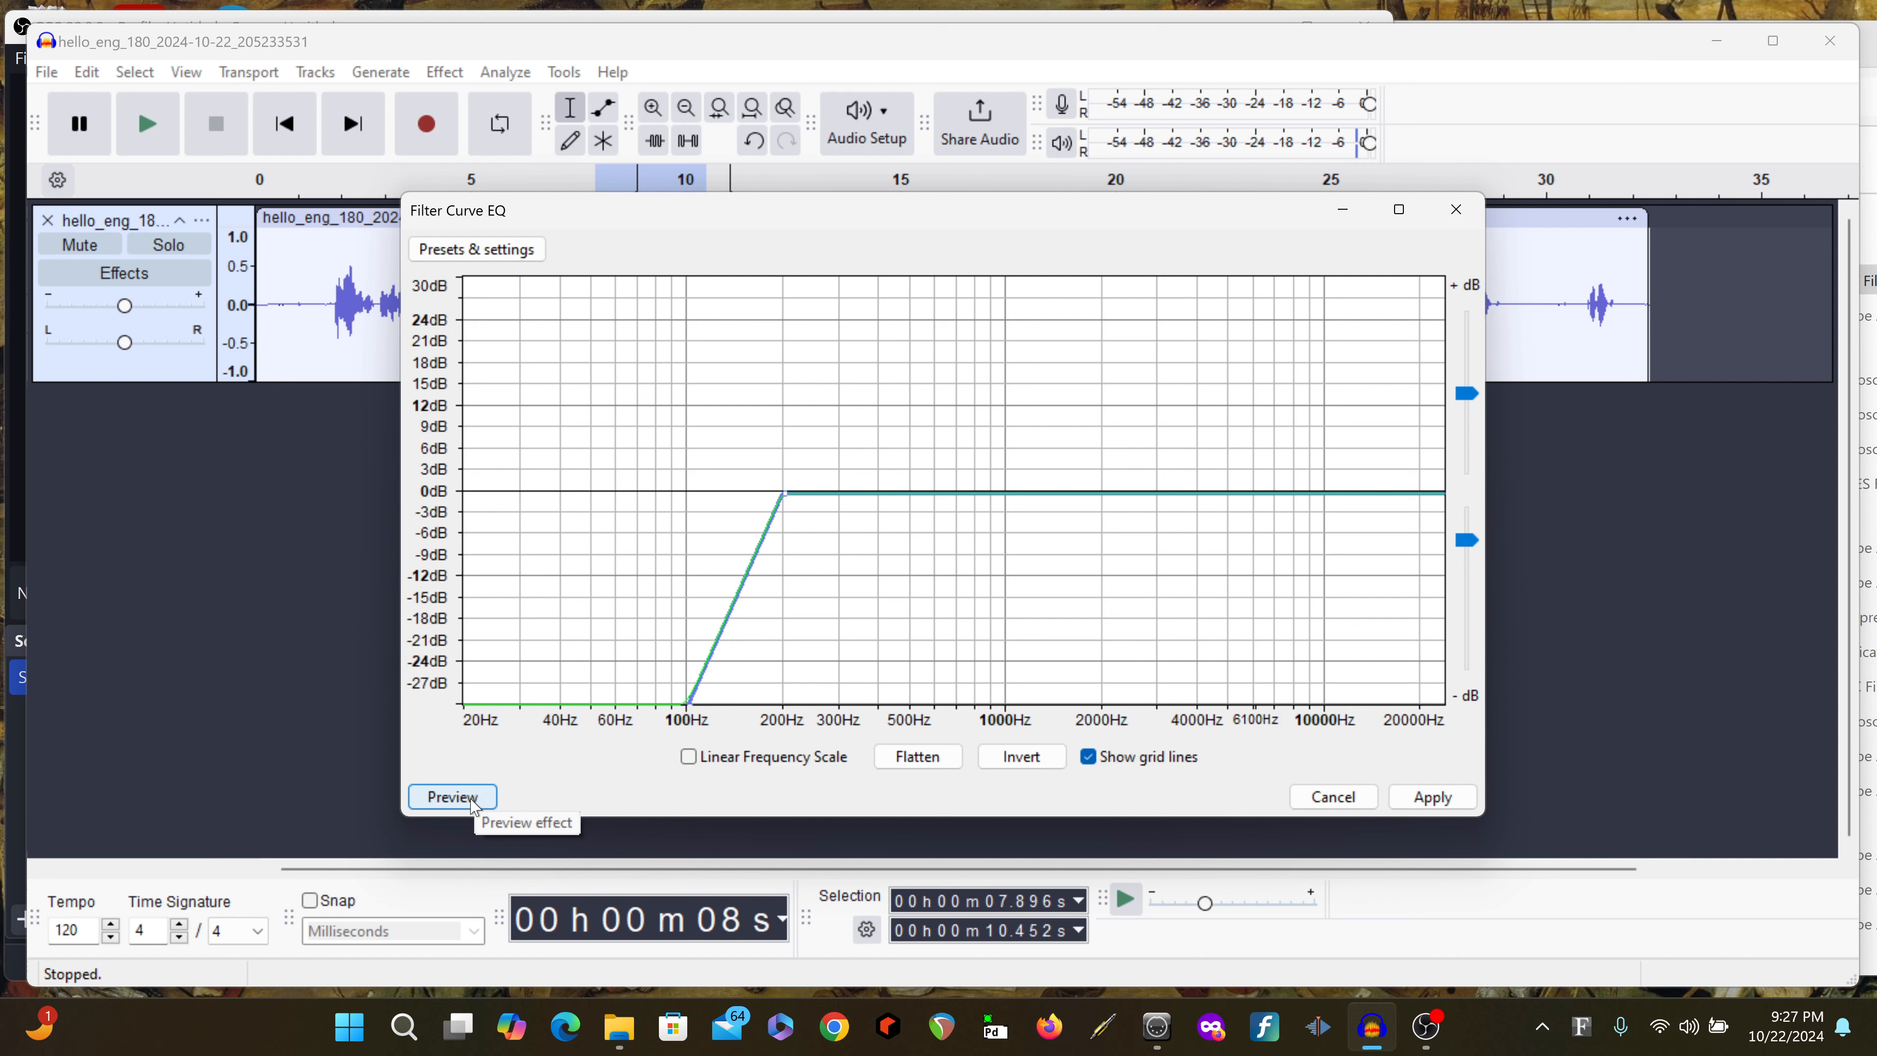
pyautogui.click(453, 796)
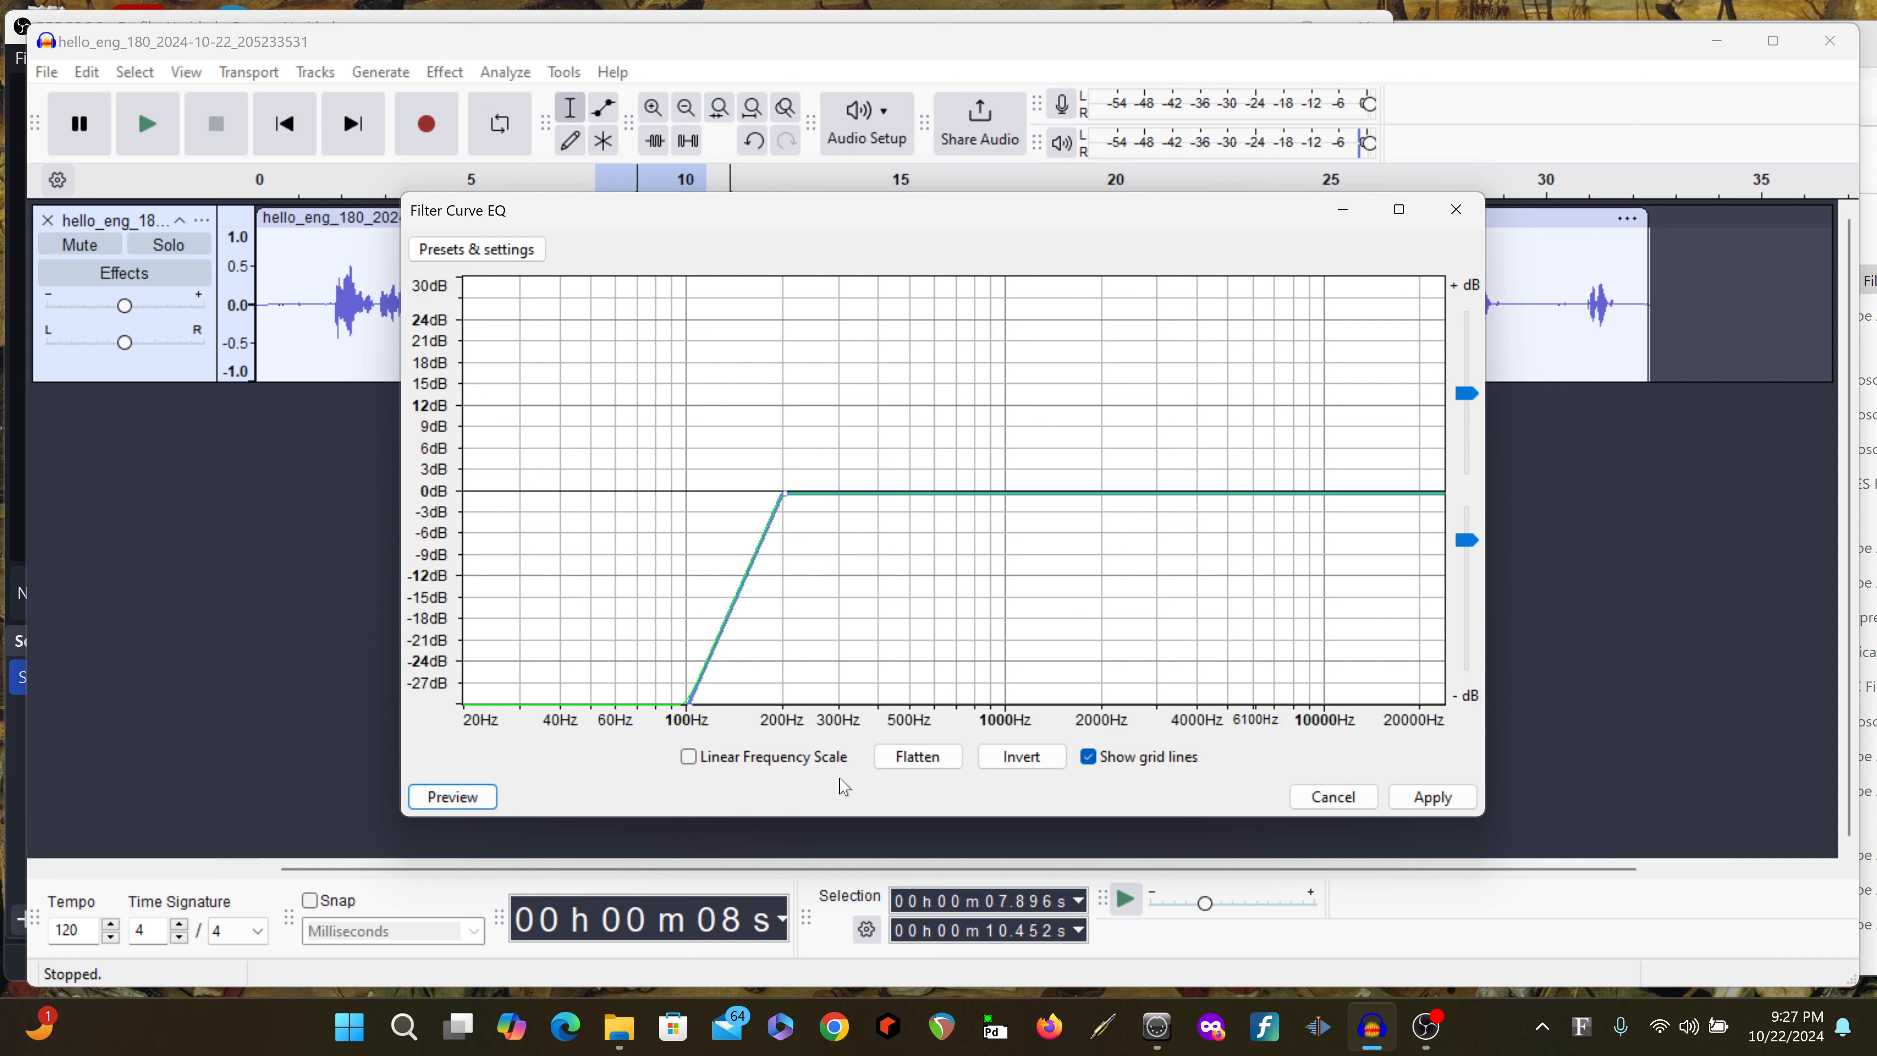
# Compare a flattened curve with a rebuilt low roll-off between 200 Hz and 100 Hz by previewing each
pyautogui.click(925, 764)
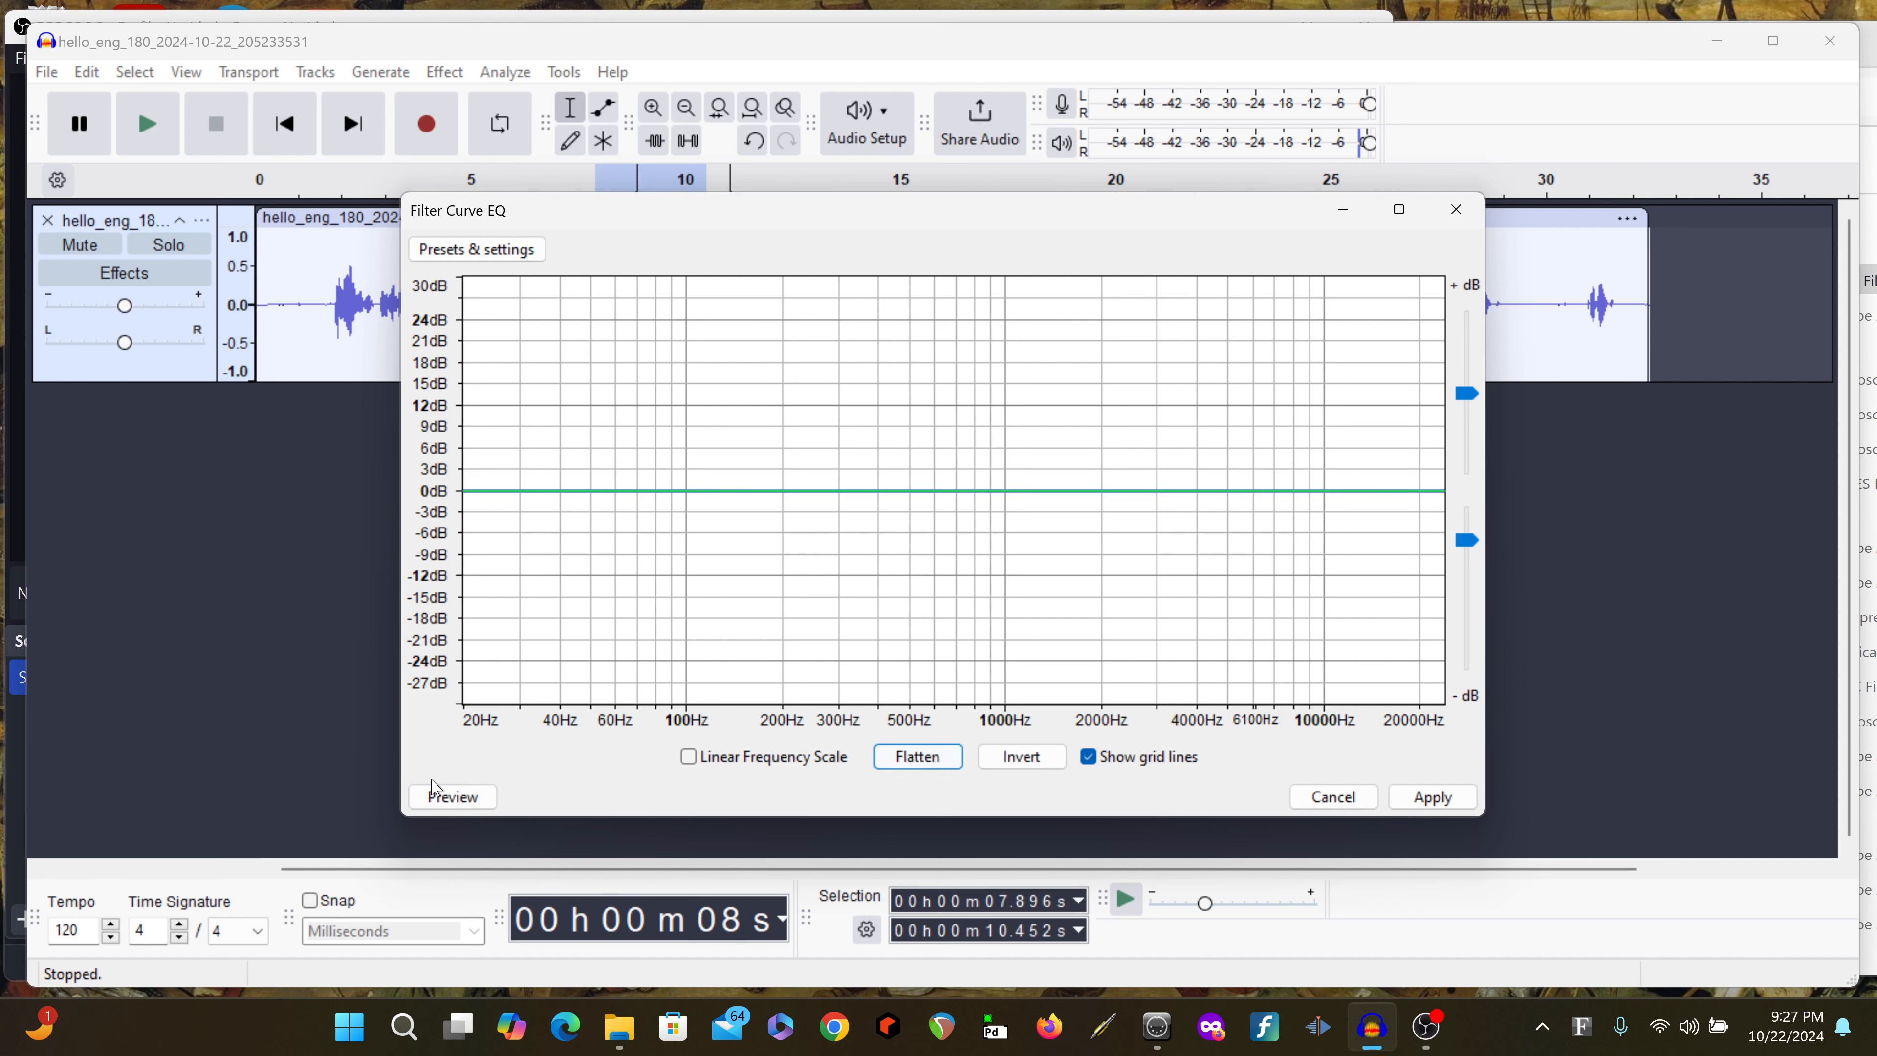
pyautogui.click(436, 806)
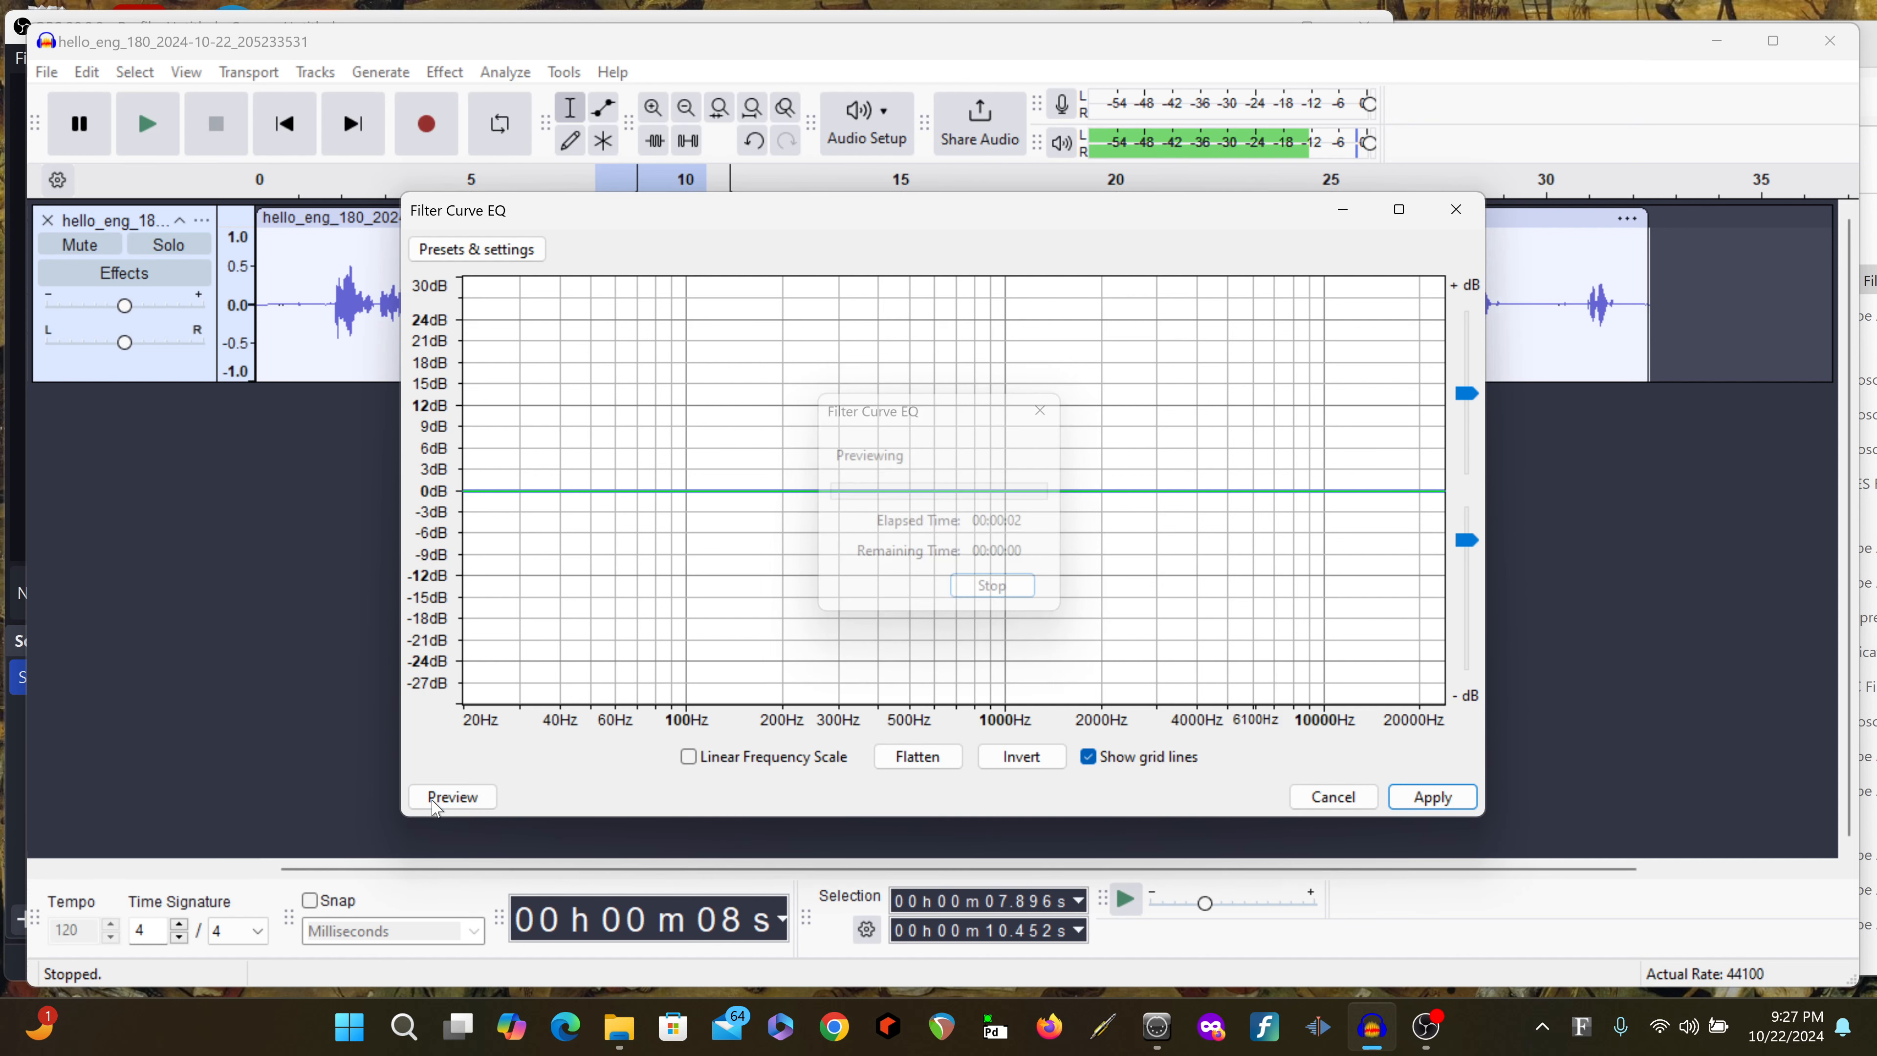
pyautogui.click(781, 492)
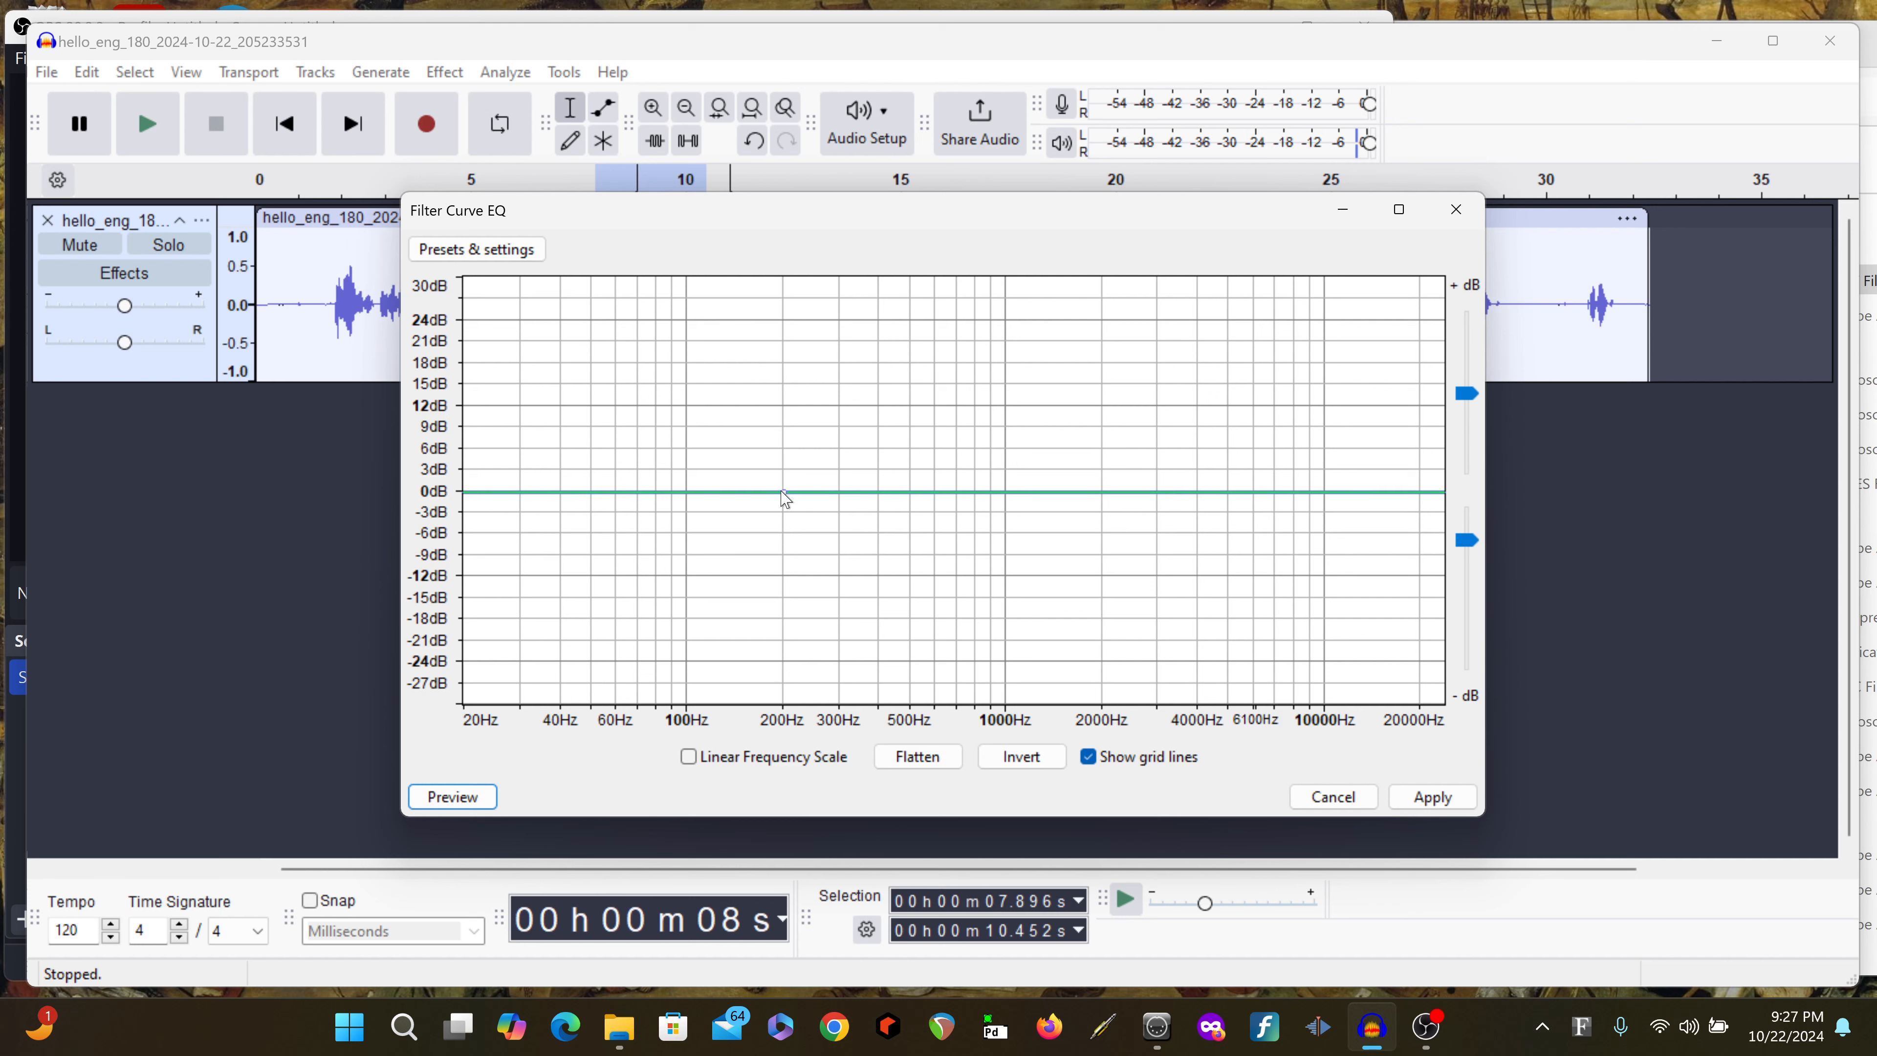
pyautogui.moveTo(688, 494); pyautogui.dragTo(686, 707)
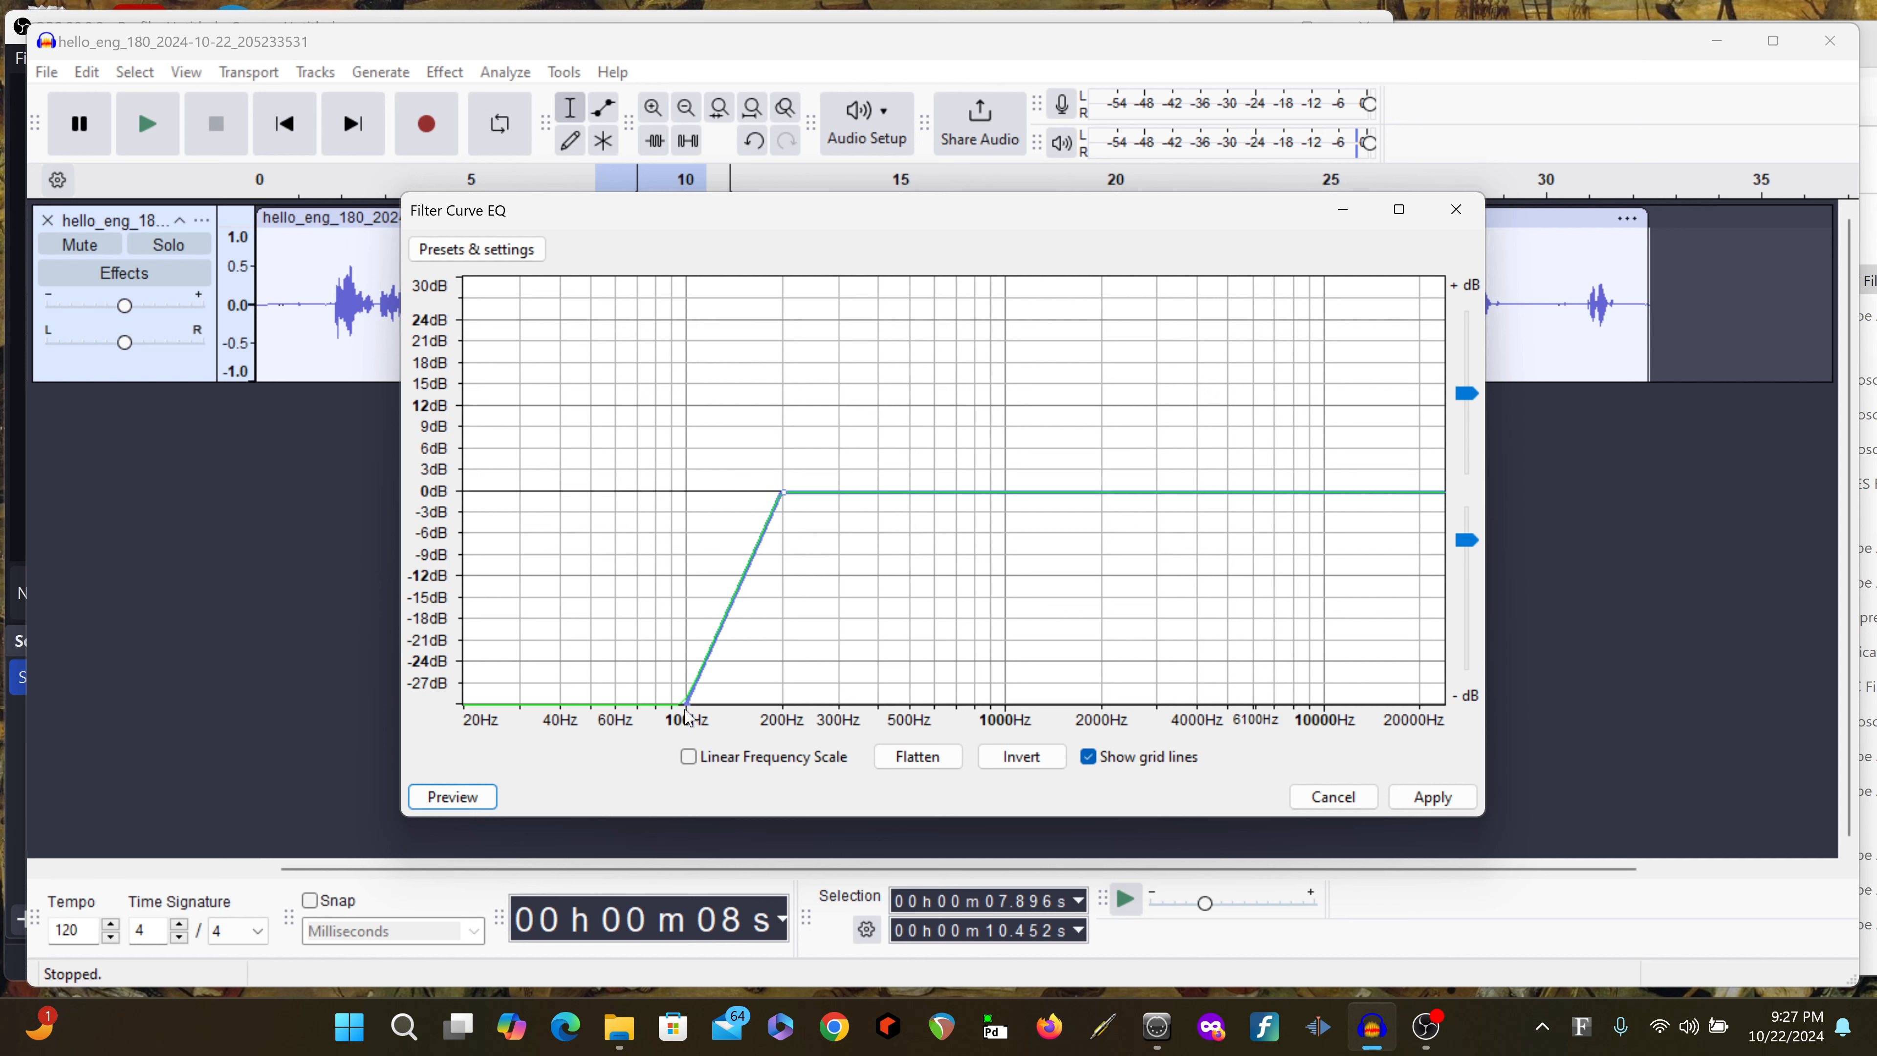
pyautogui.click(463, 799)
# Try a boost of about 4 dB on the frequencies above 2000 Hz, preview it, and cancel the equalization
pyautogui.moveTo(1181, 493); pyautogui.dragTo(1179, 468)
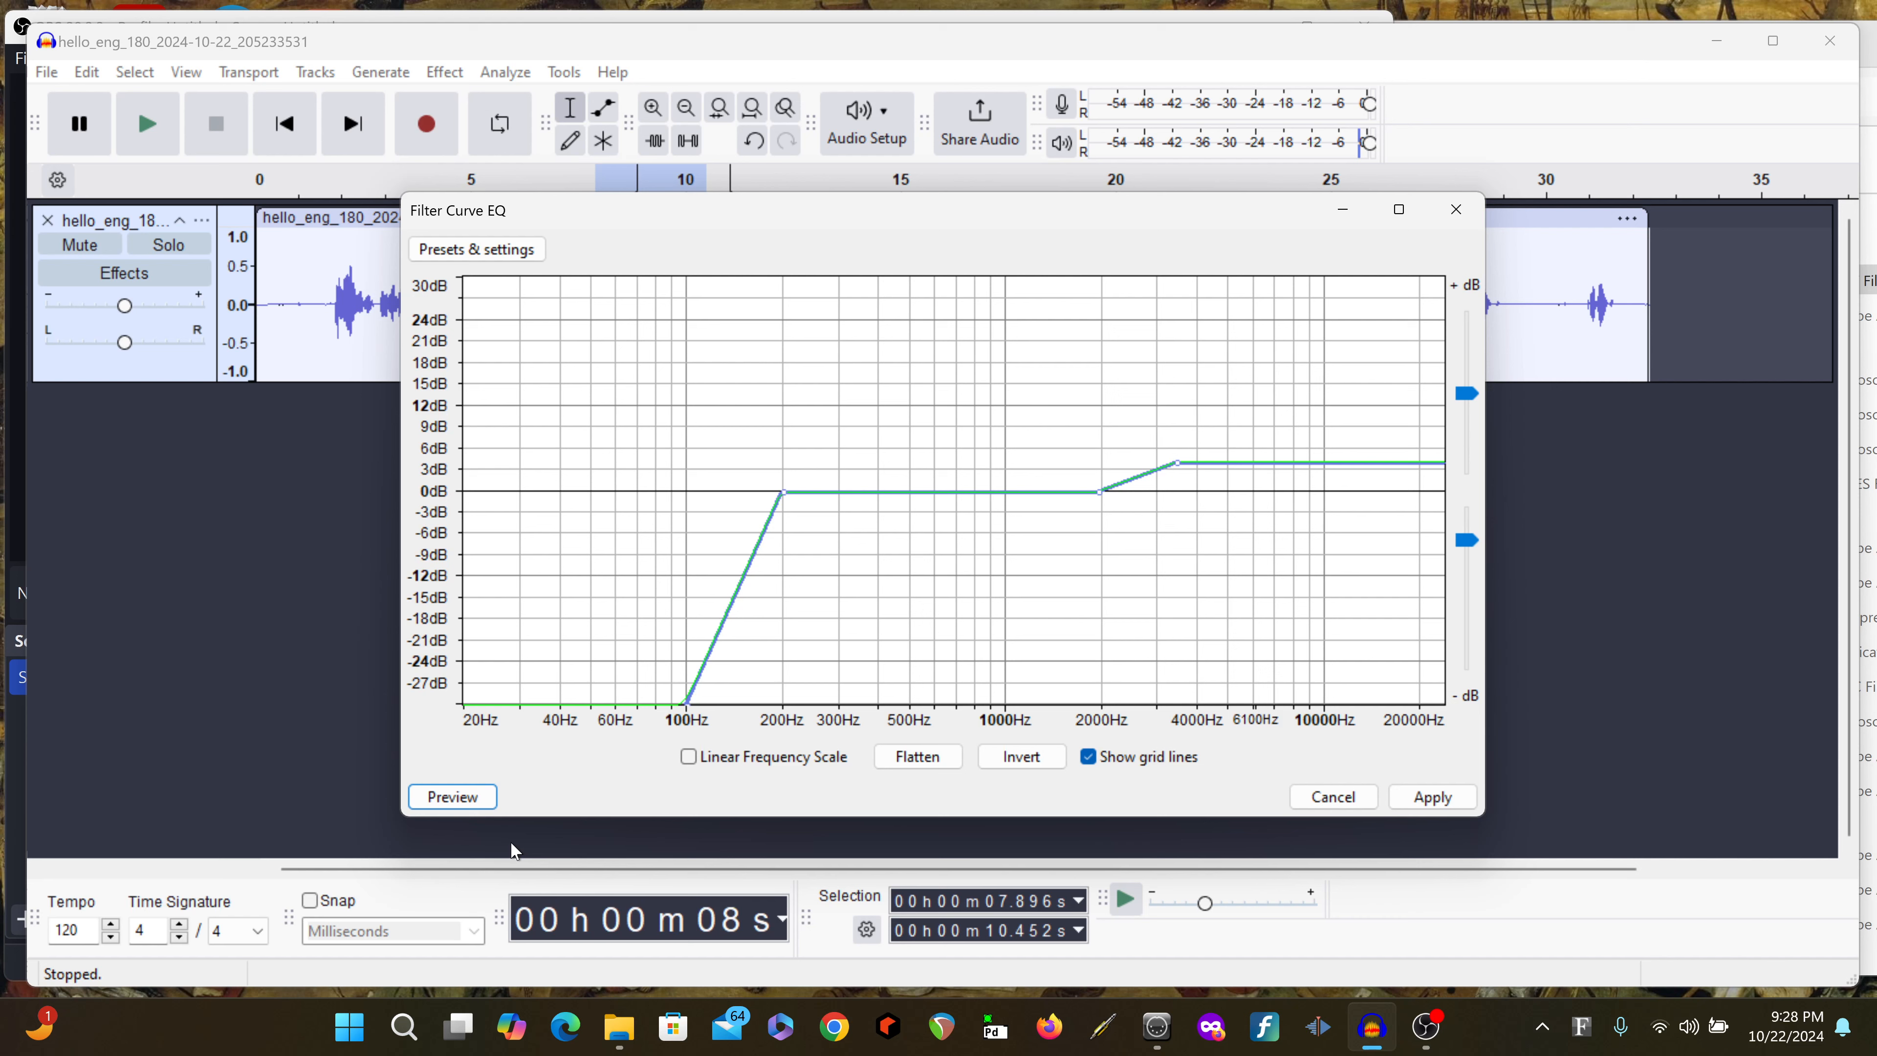
pyautogui.click(473, 803)
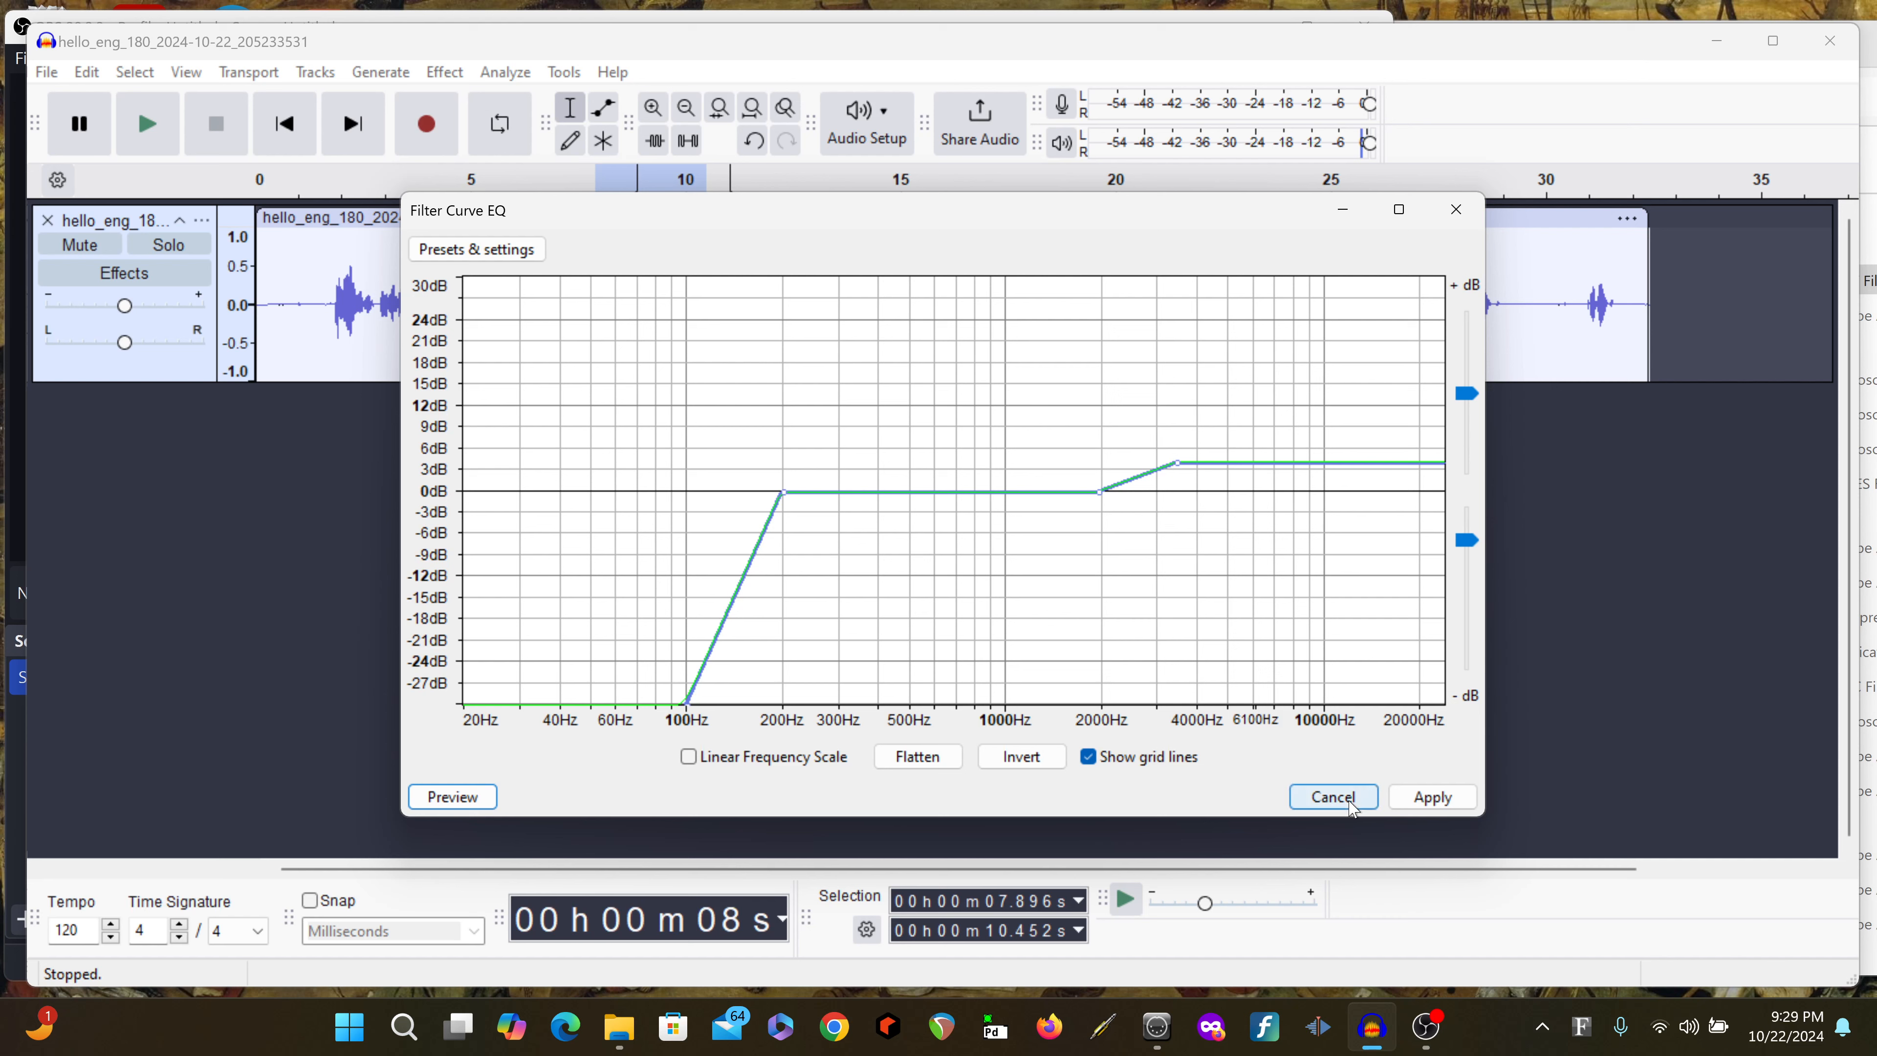
pyautogui.click(1334, 797)
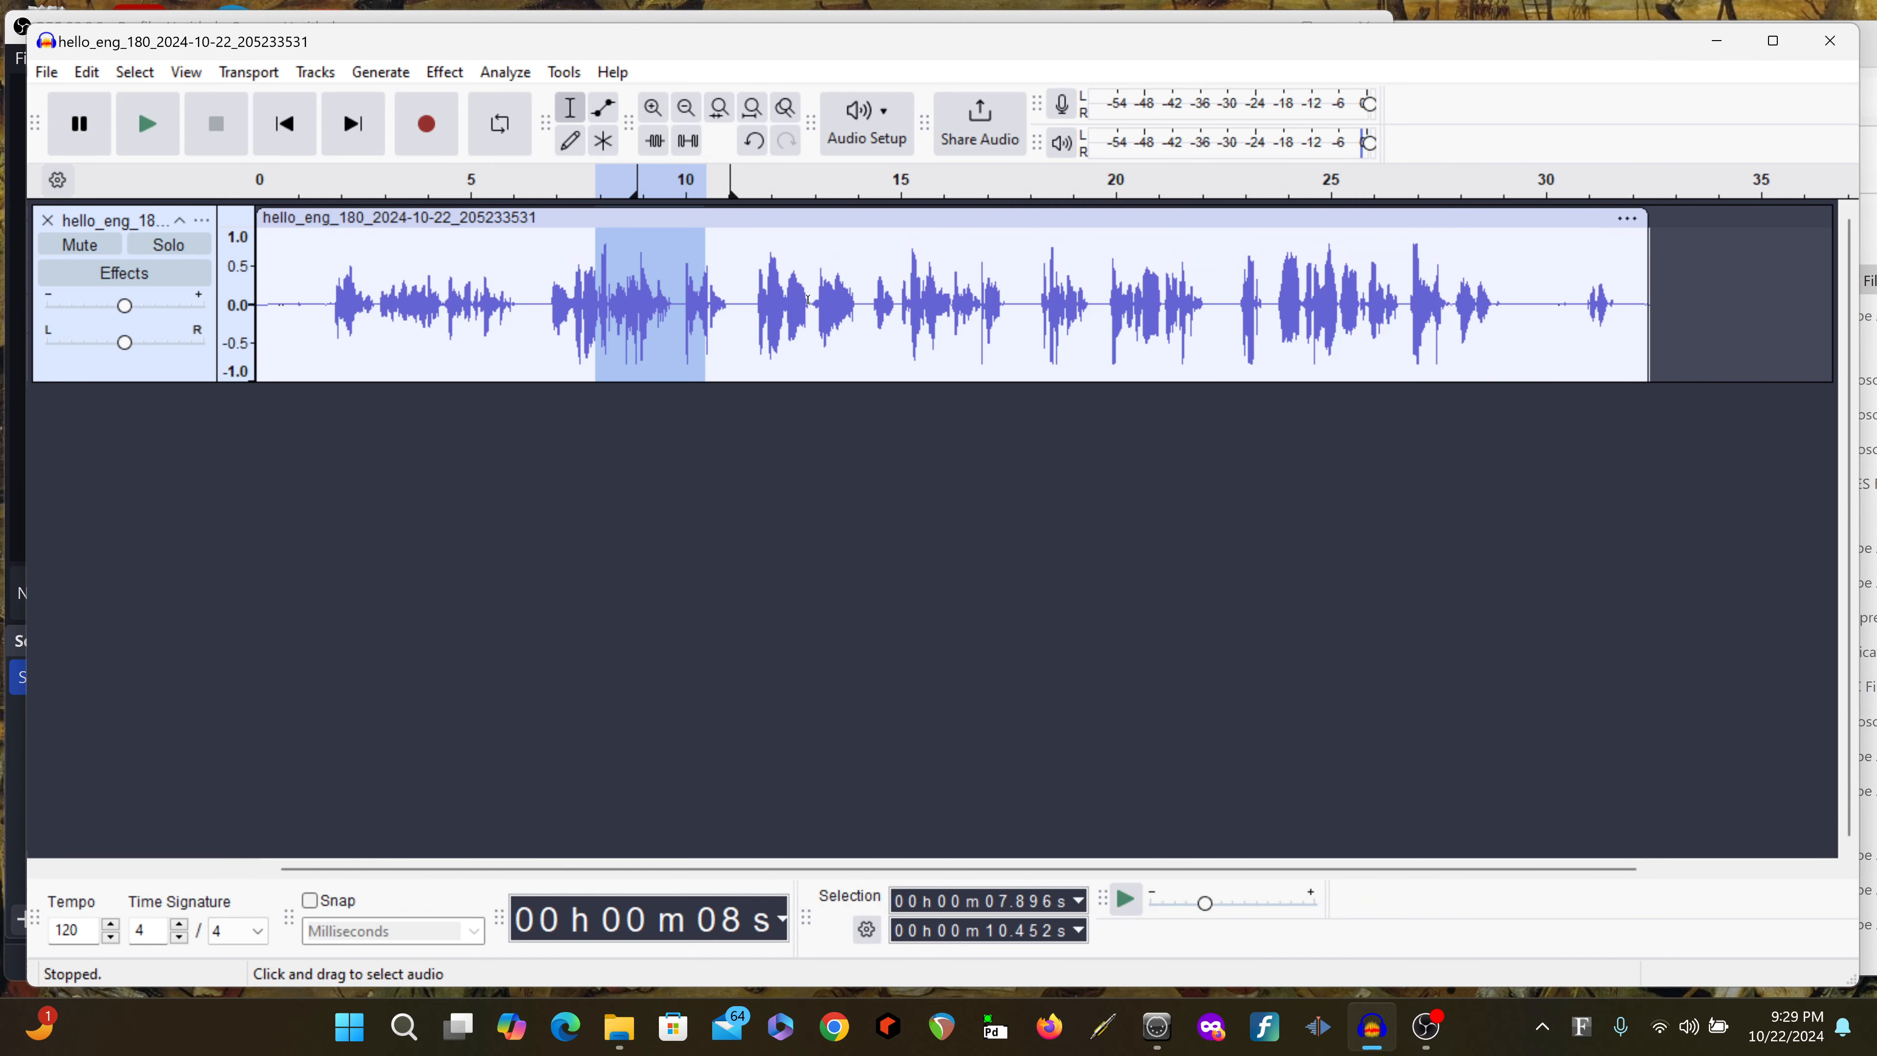
# In Filter Curve EQ for the whole clip, flatten the curve and roll off the lows from 200 Hz to the graph's minimum at 100 Hz
pyautogui.doubleClick(873, 329)
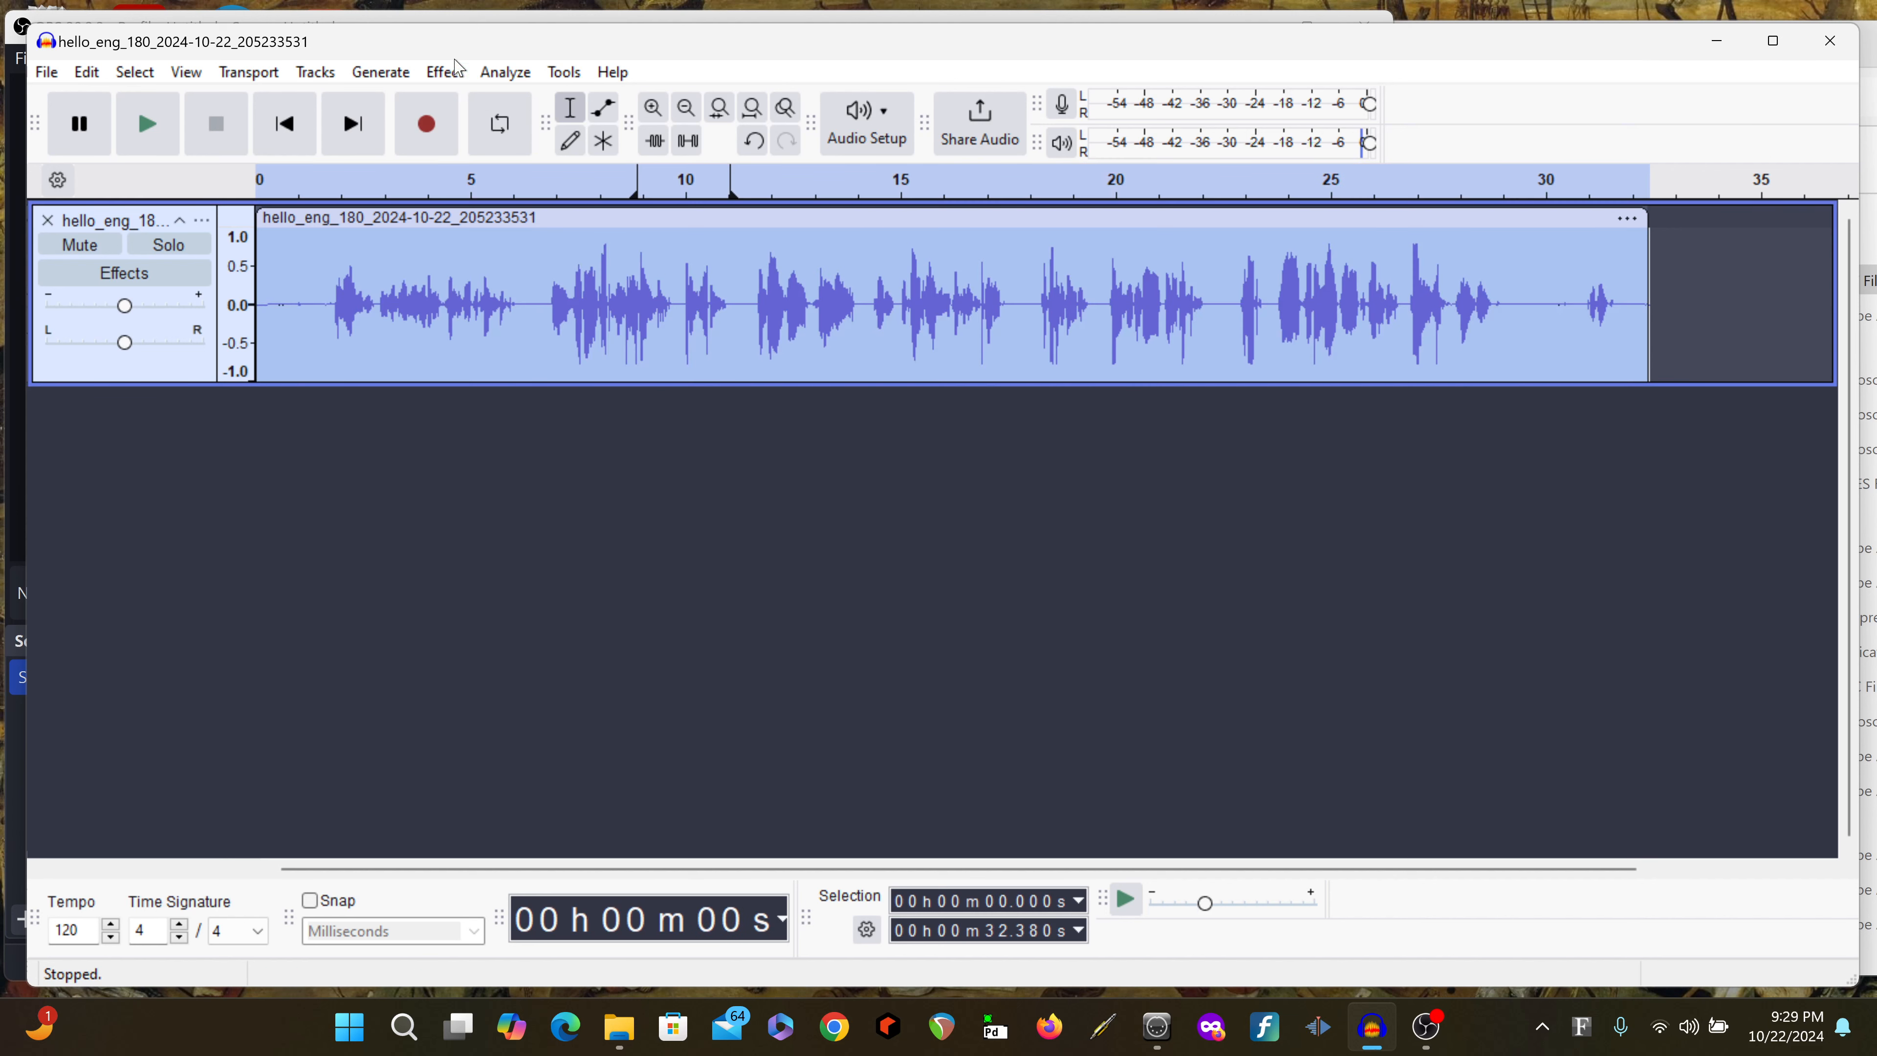
pyautogui.click(445, 72)
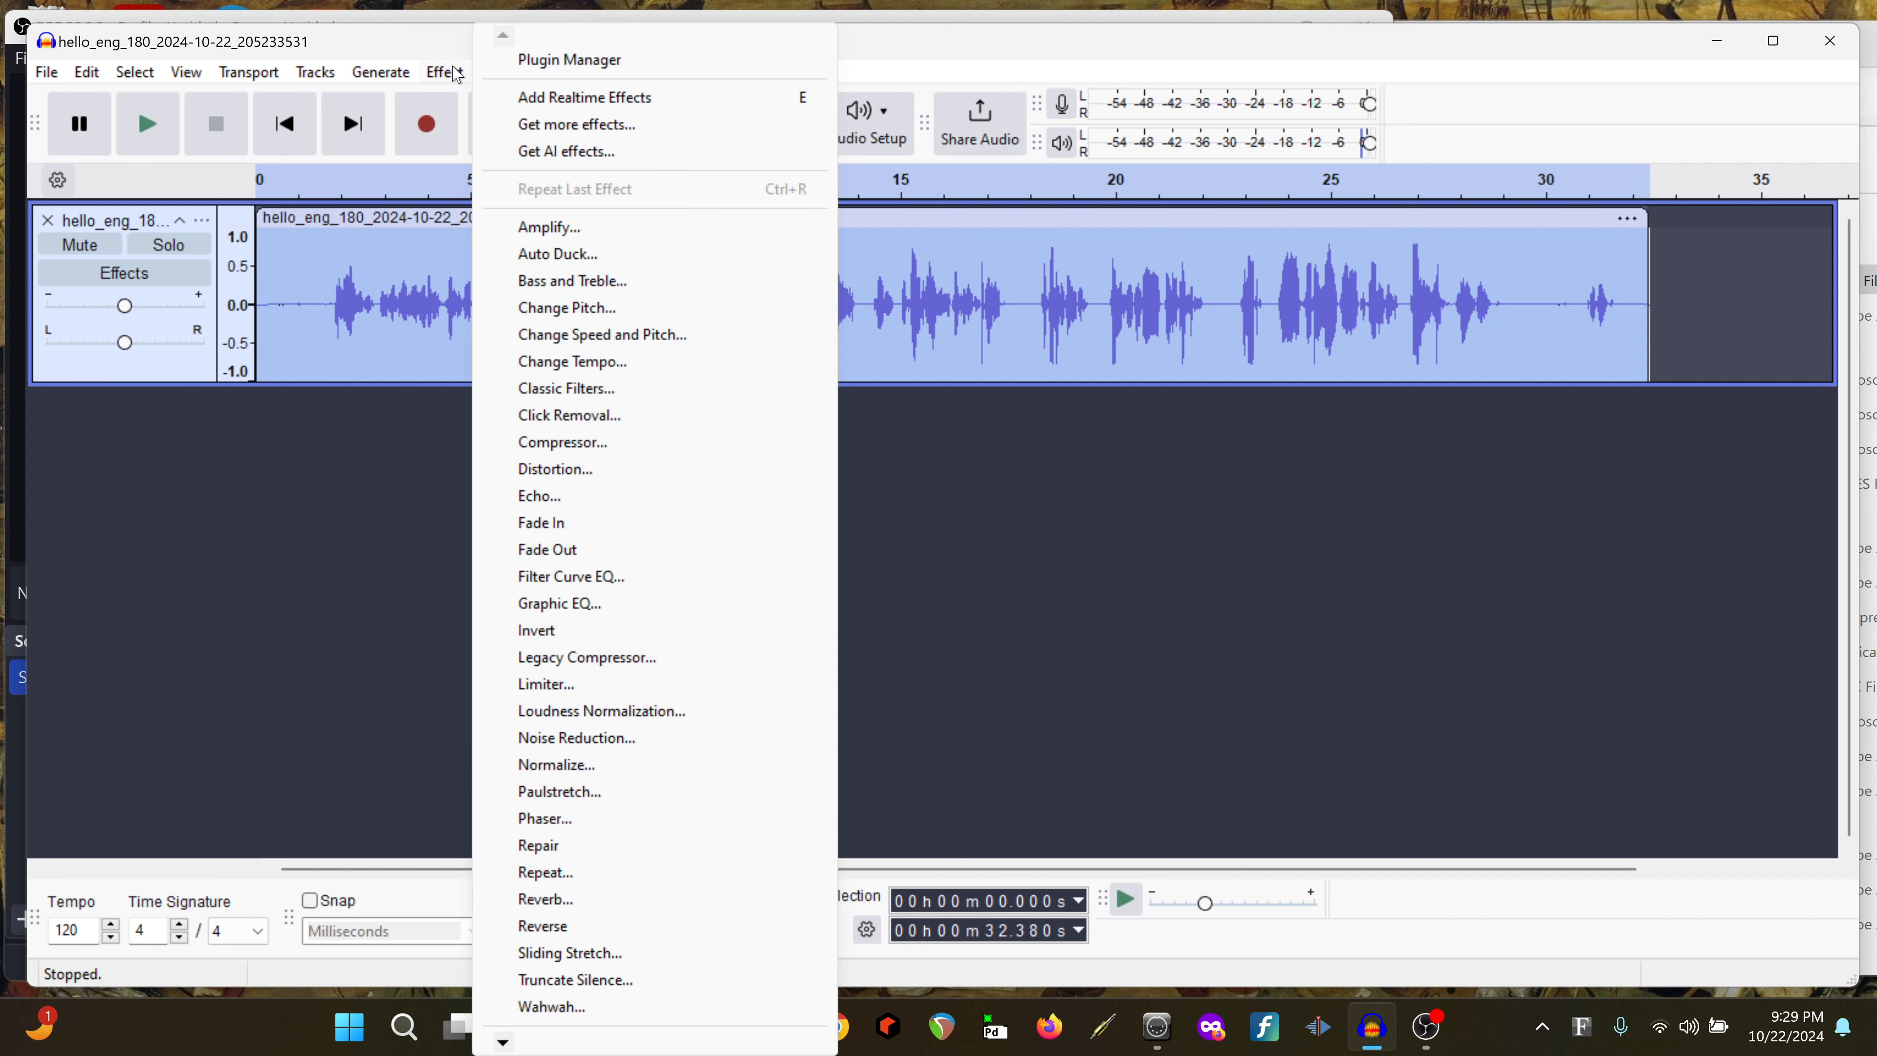
pyautogui.click(646, 582)
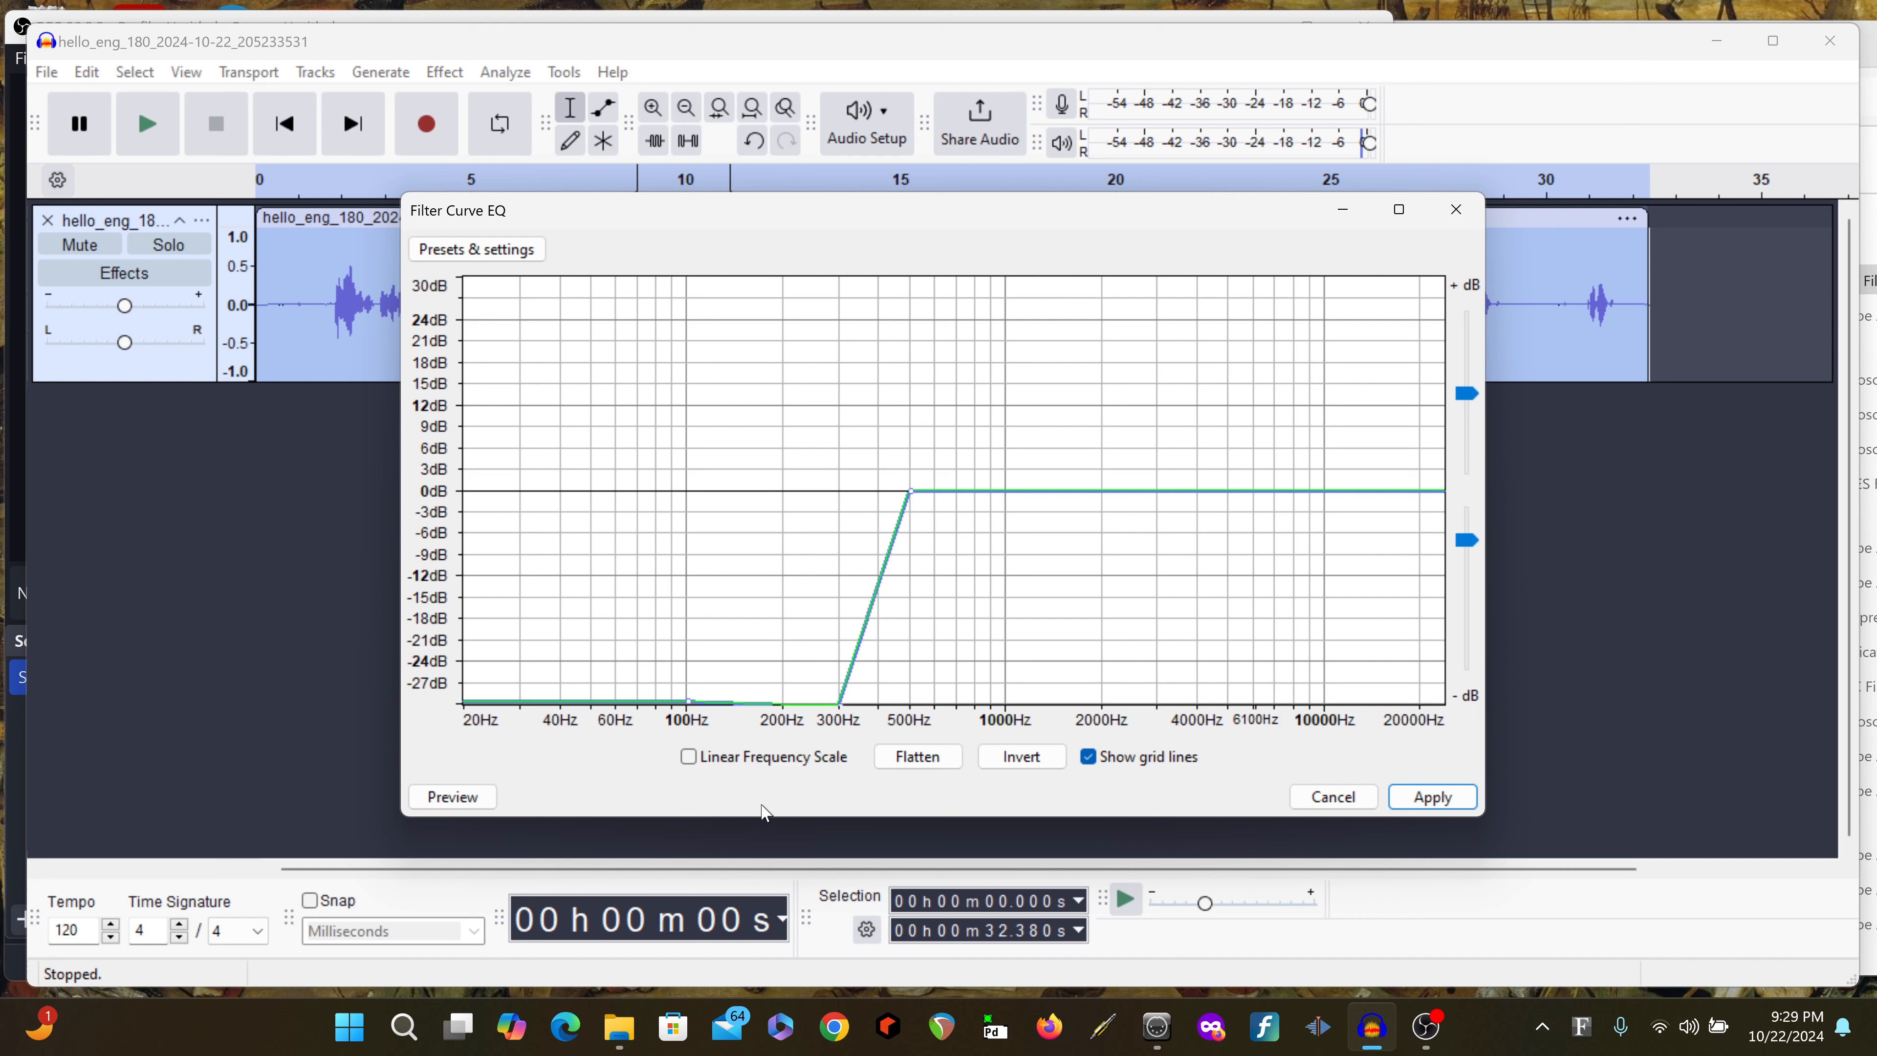
pyautogui.click(923, 758)
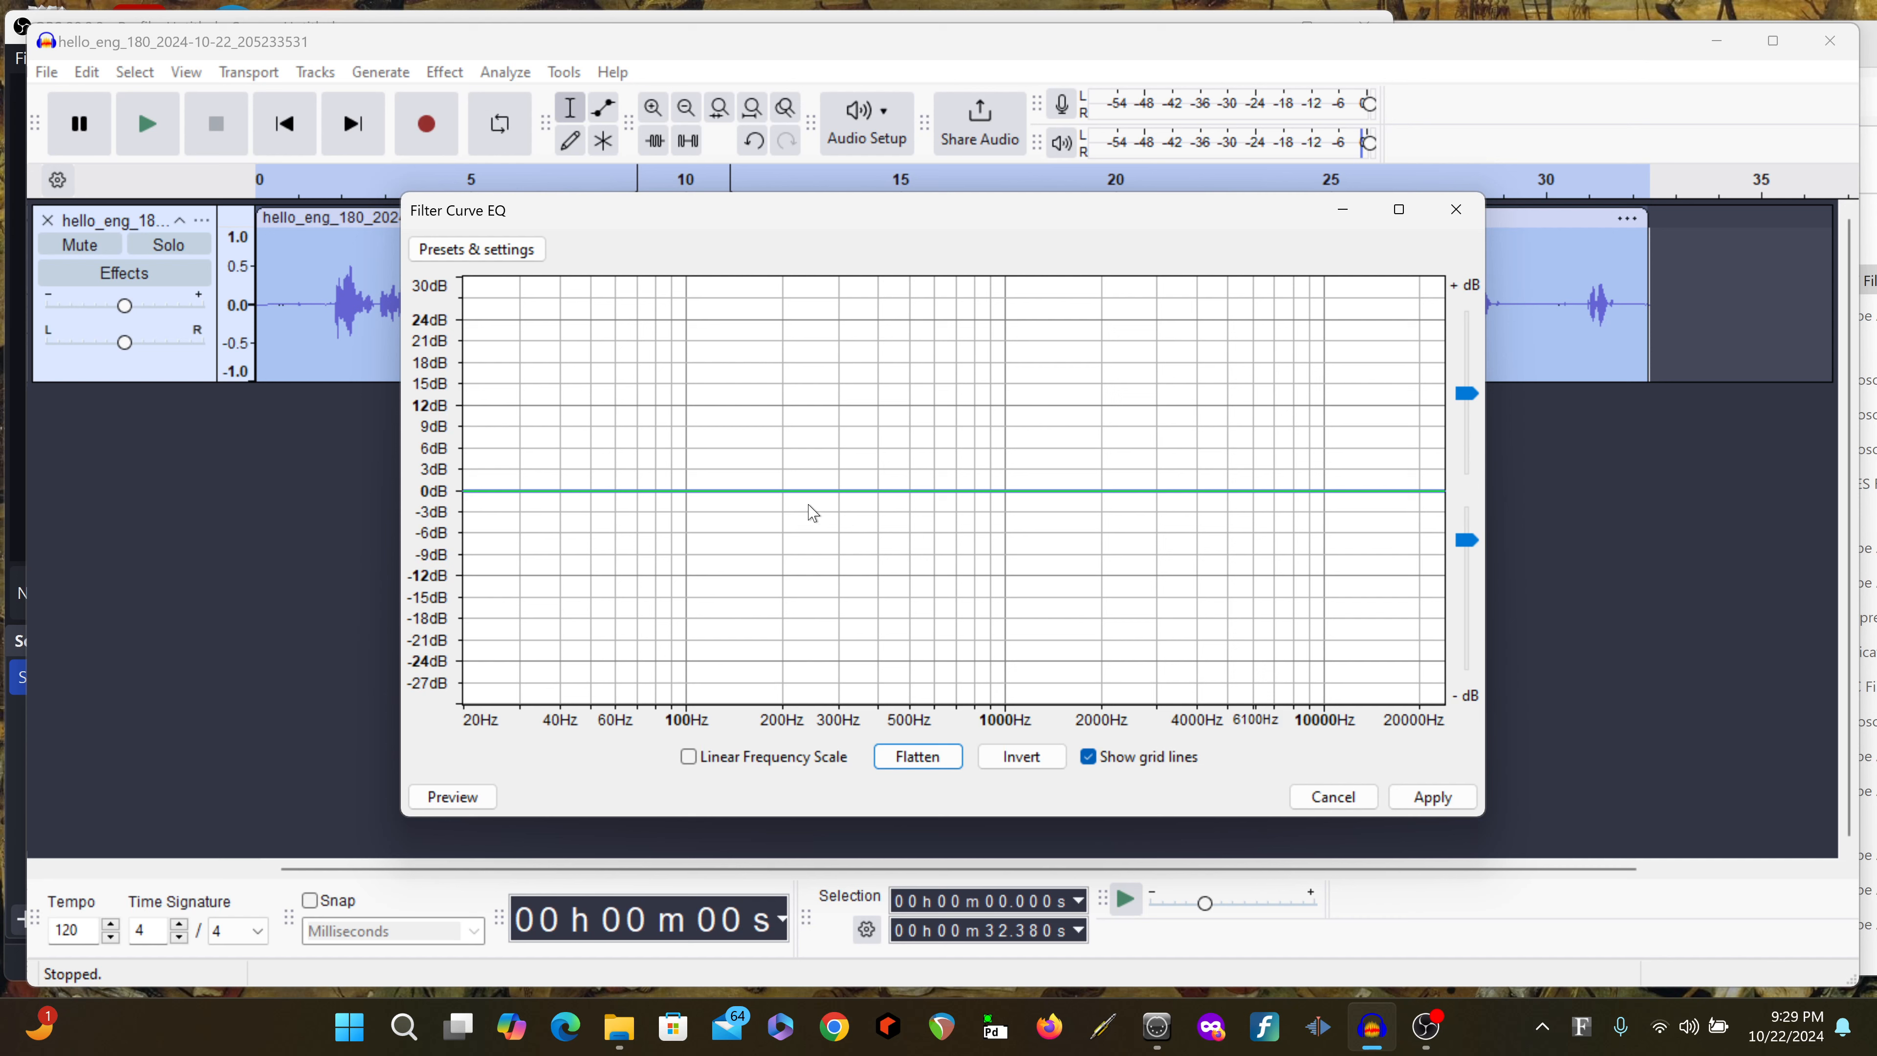
pyautogui.click(783, 492)
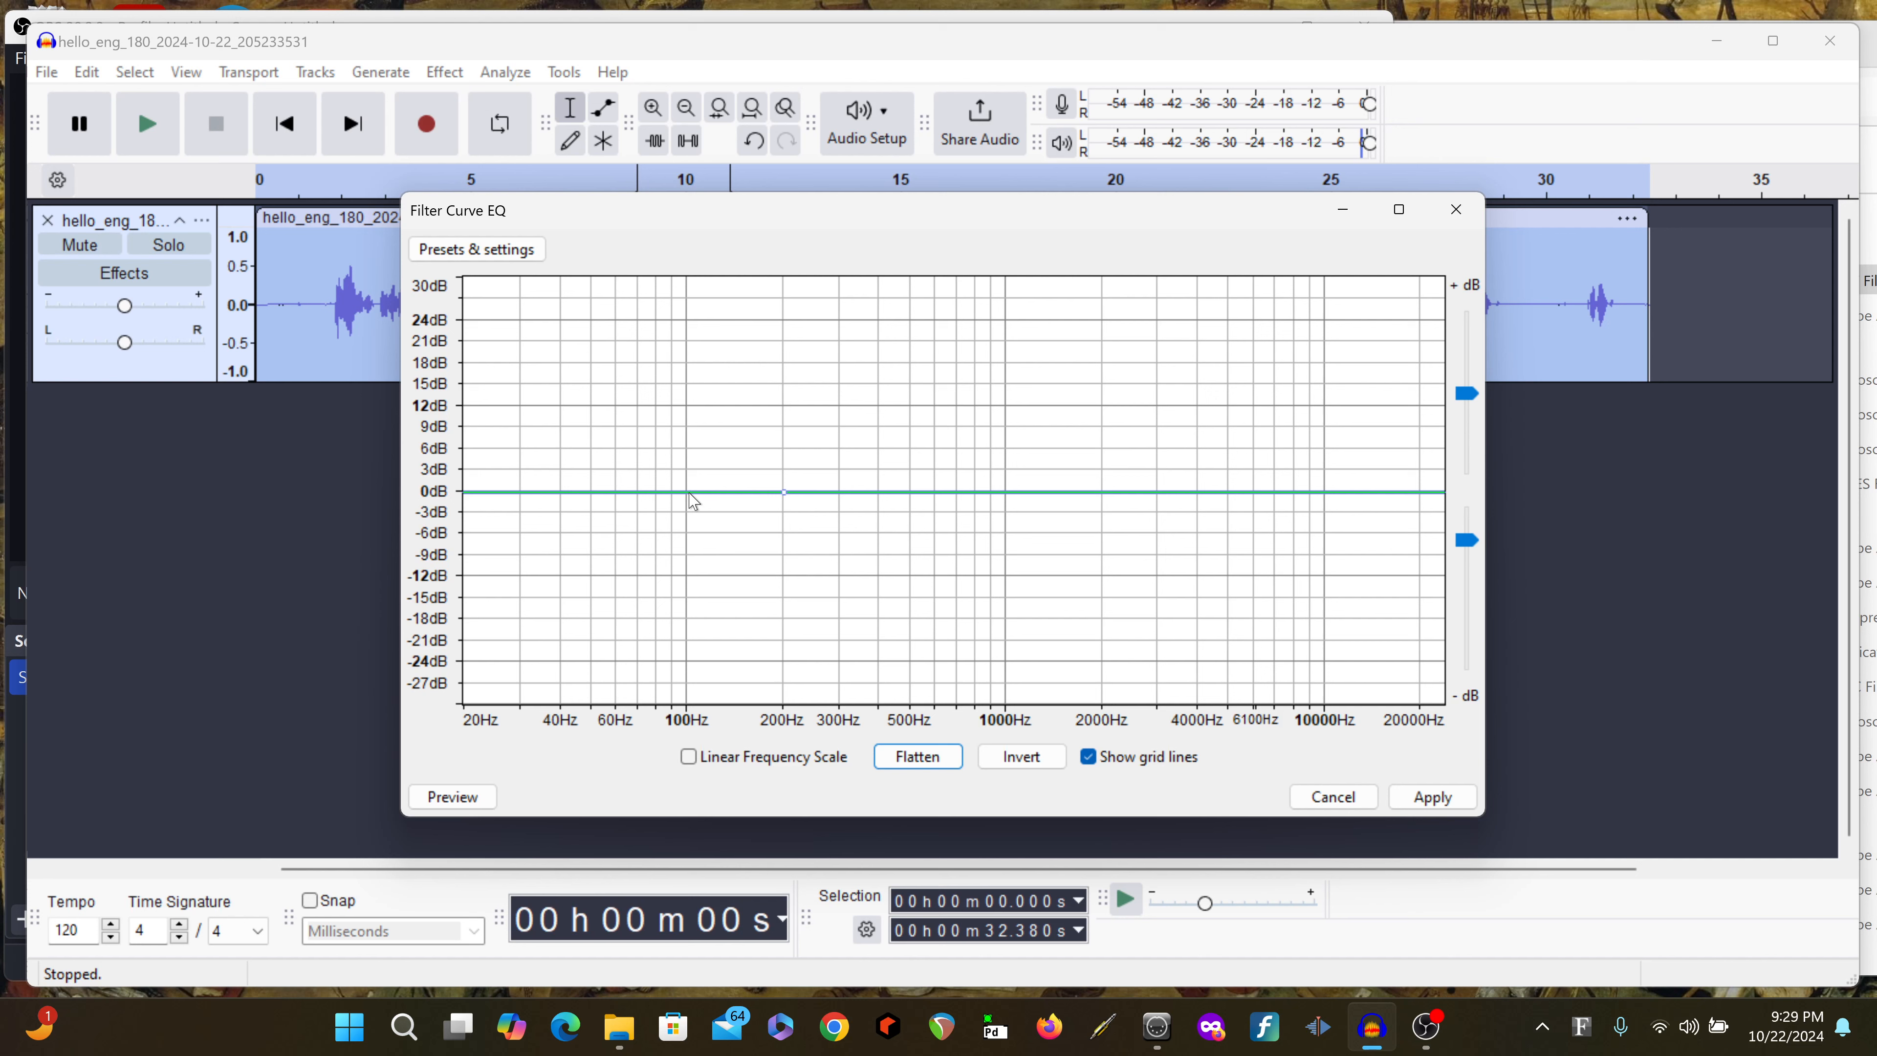
pyautogui.moveTo(695, 496); pyautogui.dragTo(688, 721)
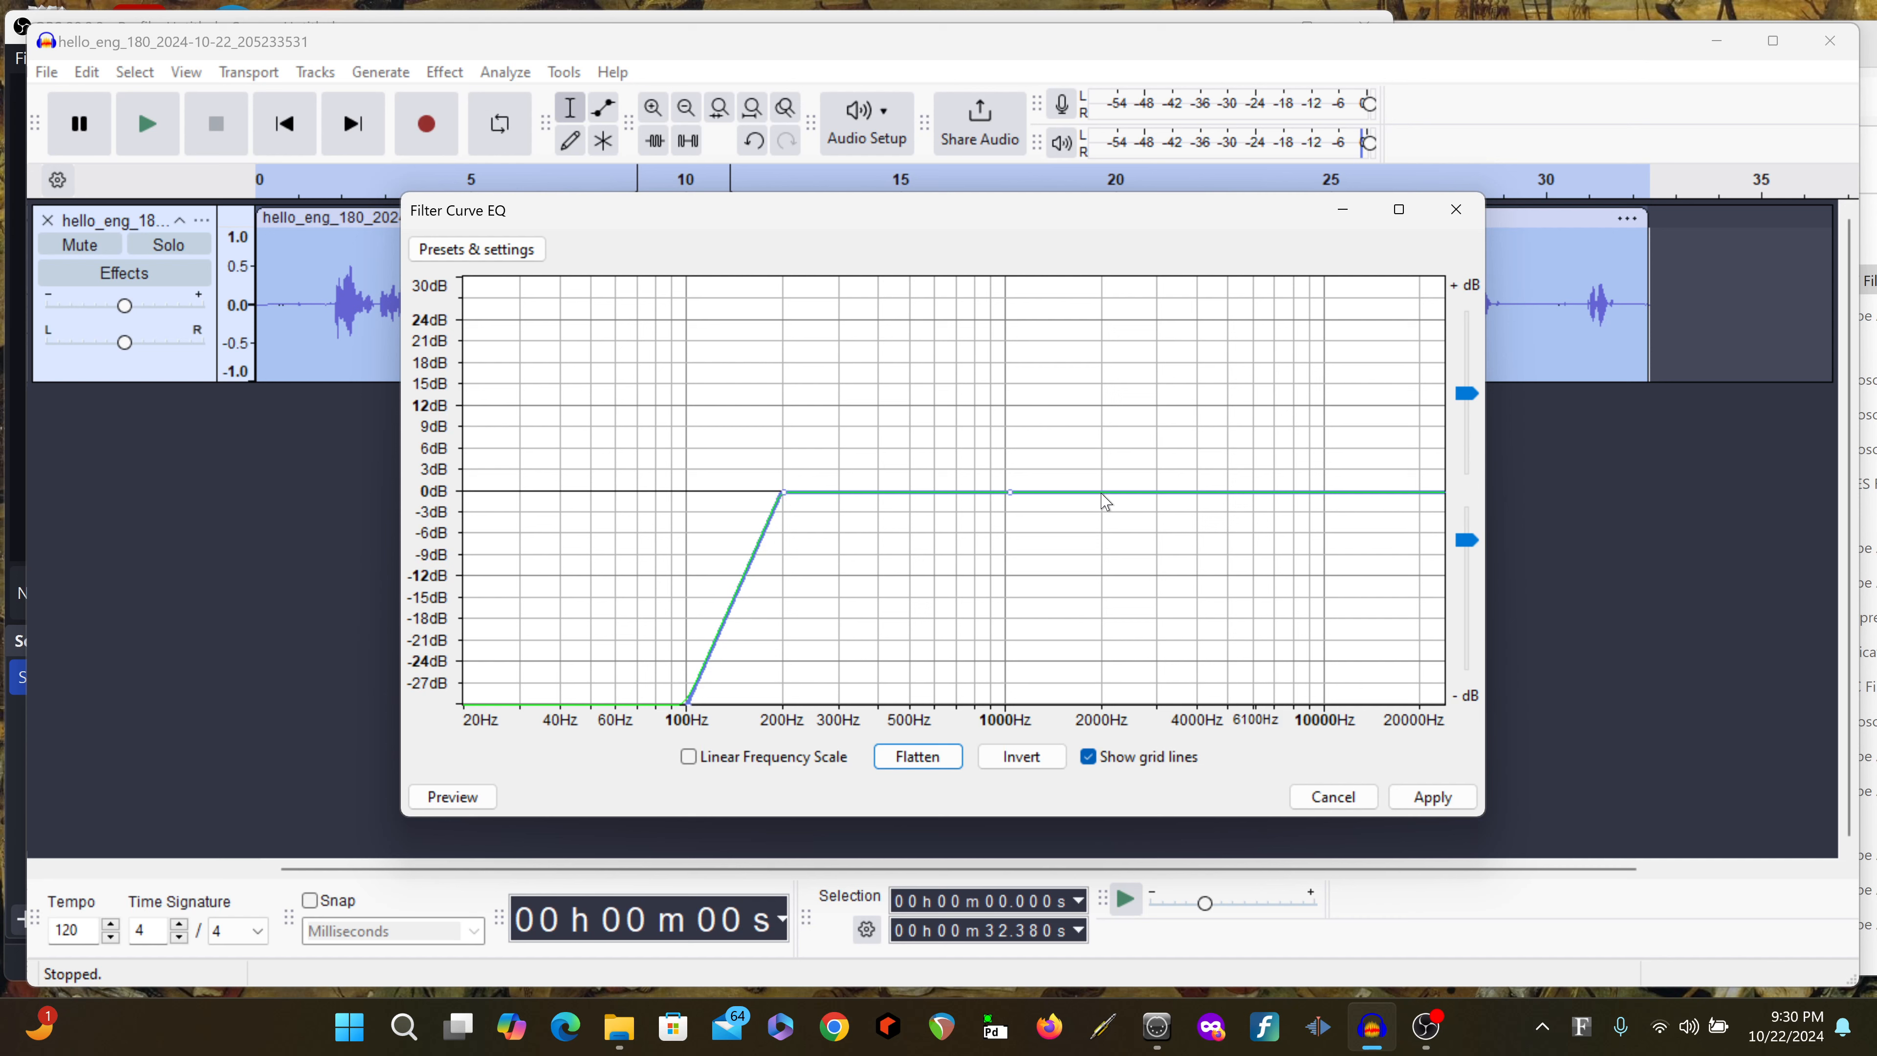
# Raise the curve from about 1000 Hz to 3 dB at 2000 Hz and above, apply the EQ, and play back the clip
pyautogui.moveTo(1101, 492); pyautogui.dragTo(1102, 470)
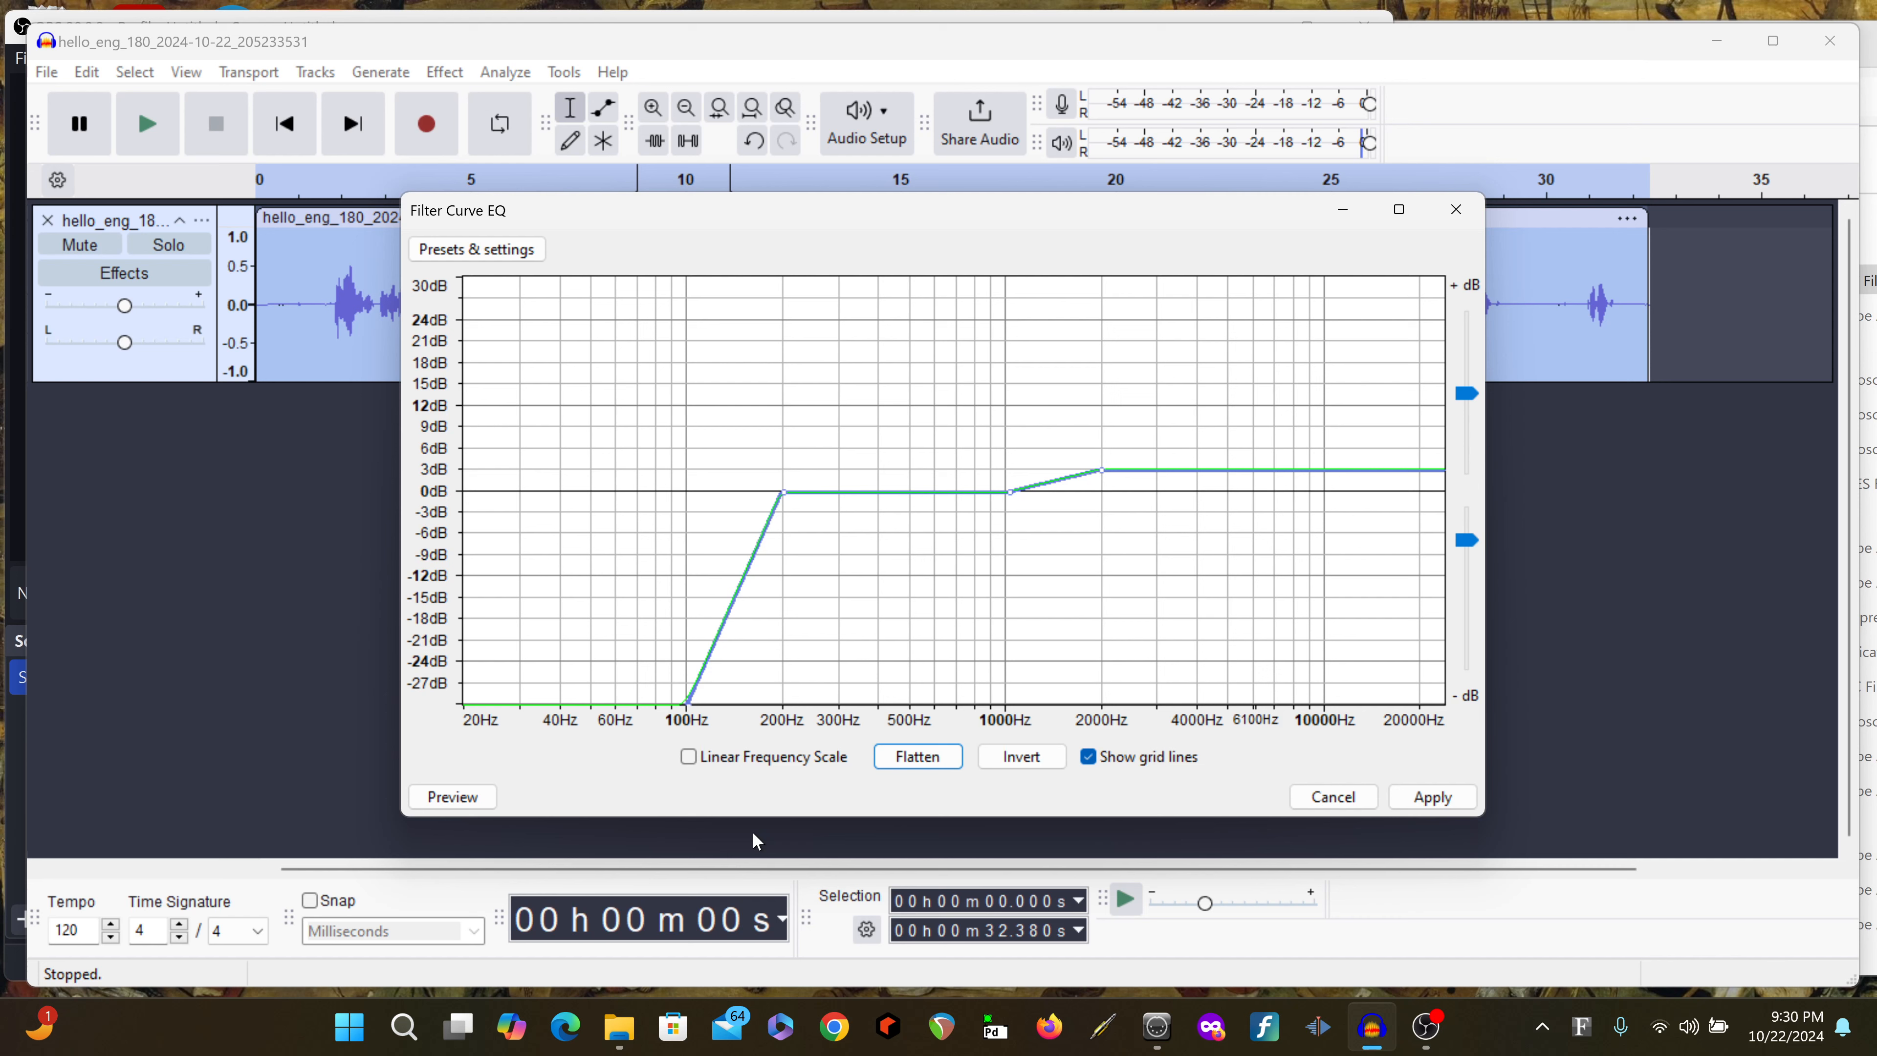
pyautogui.click(1429, 798)
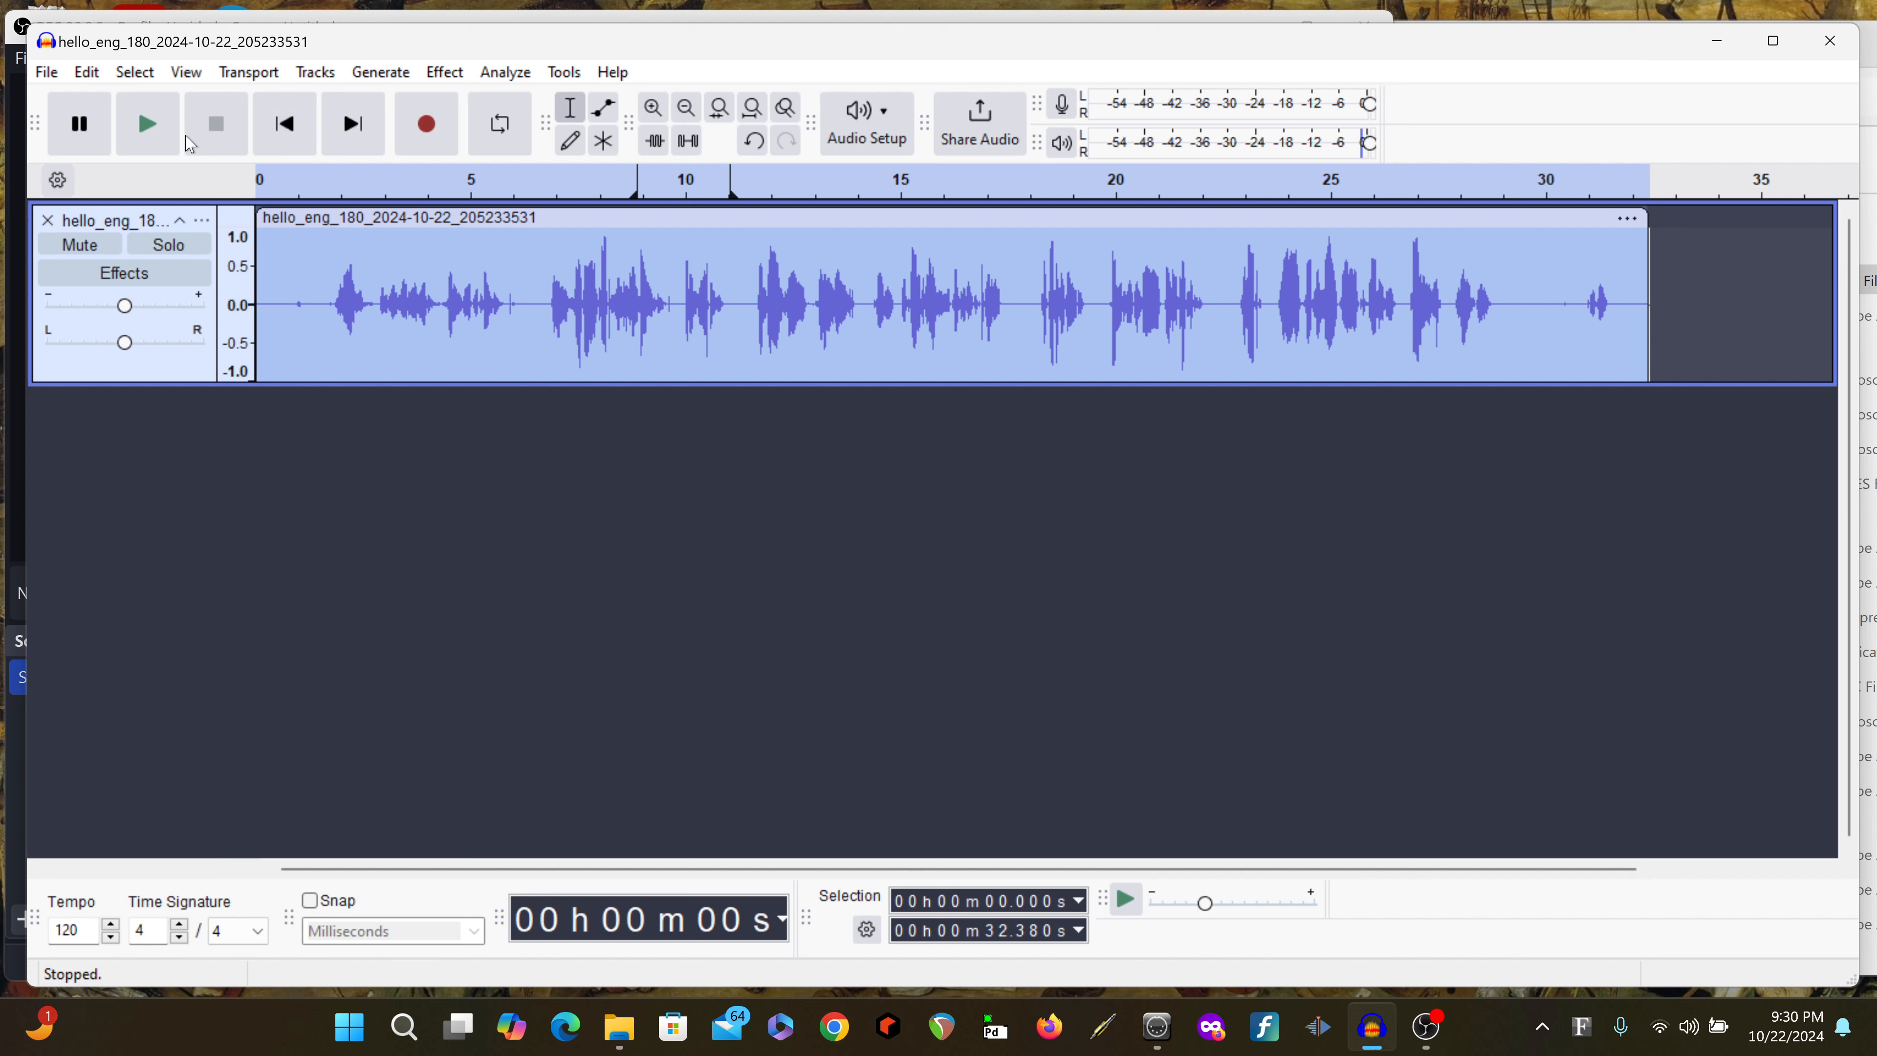
pyautogui.click(147, 130)
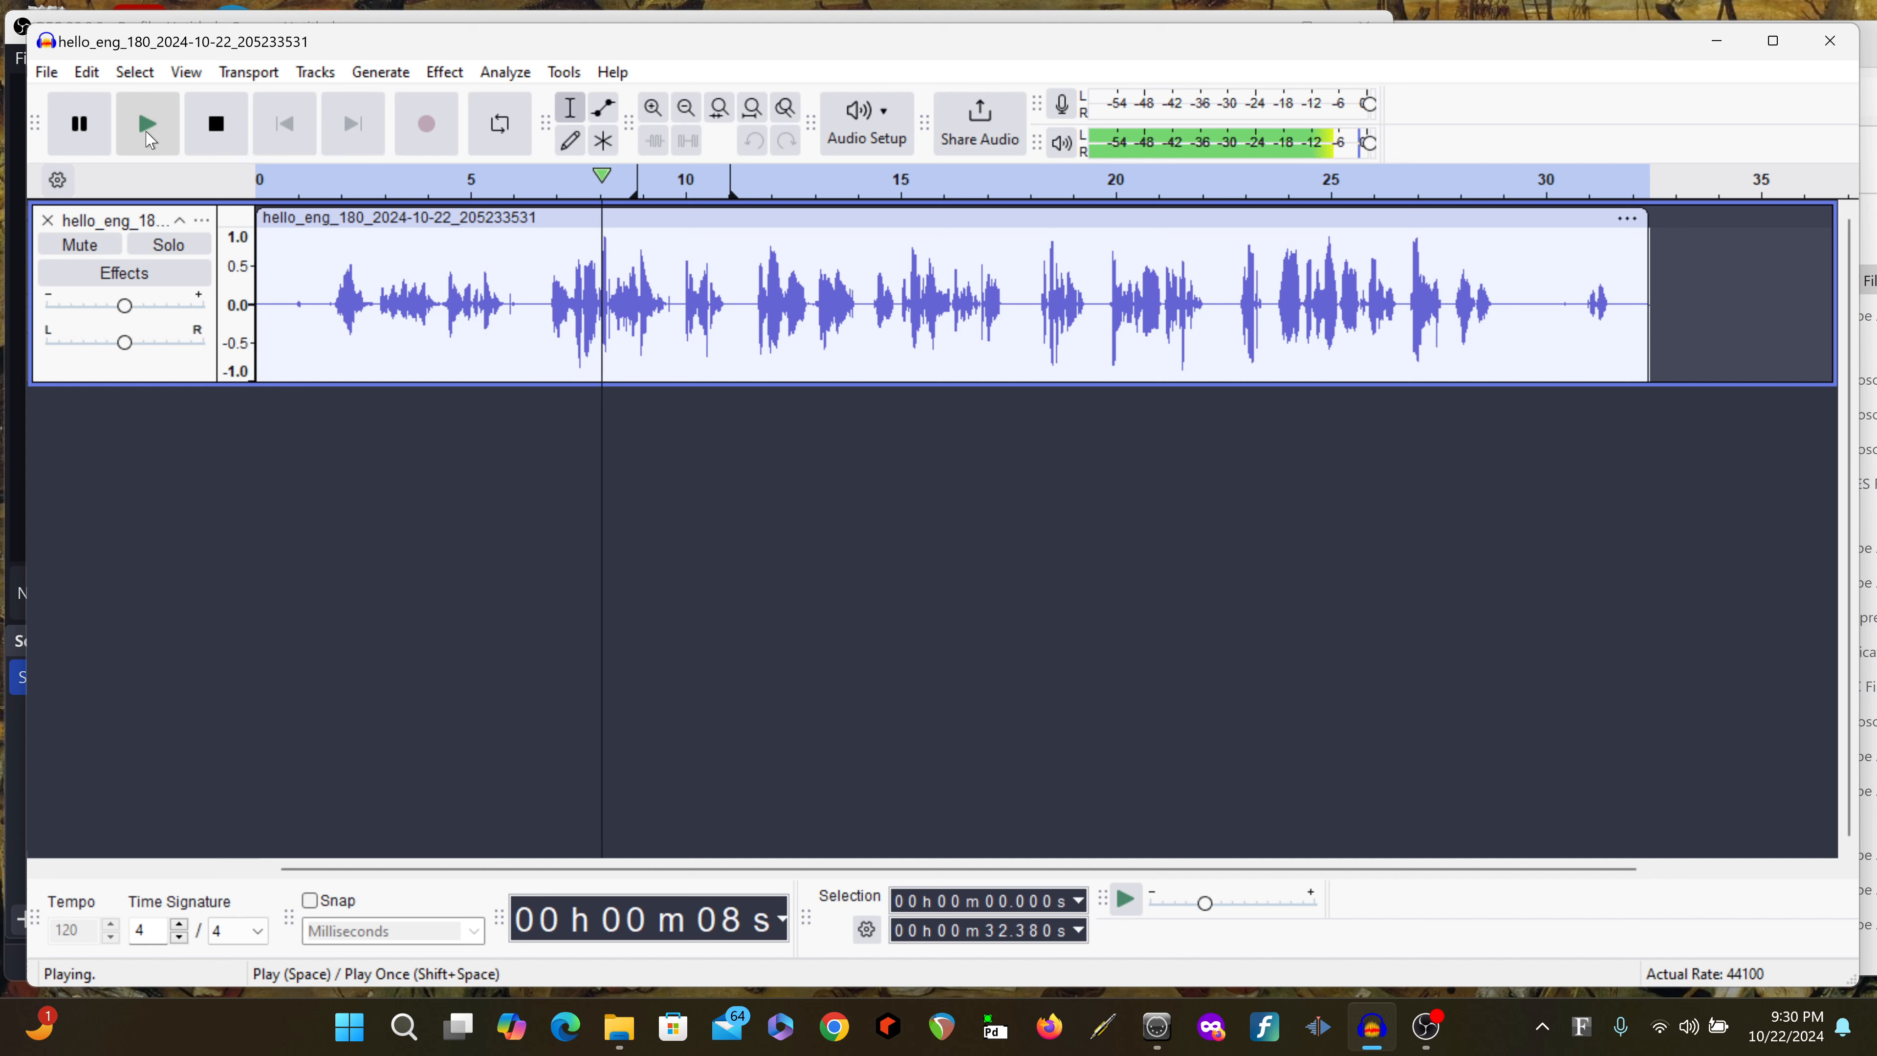
pyautogui.click(215, 126)
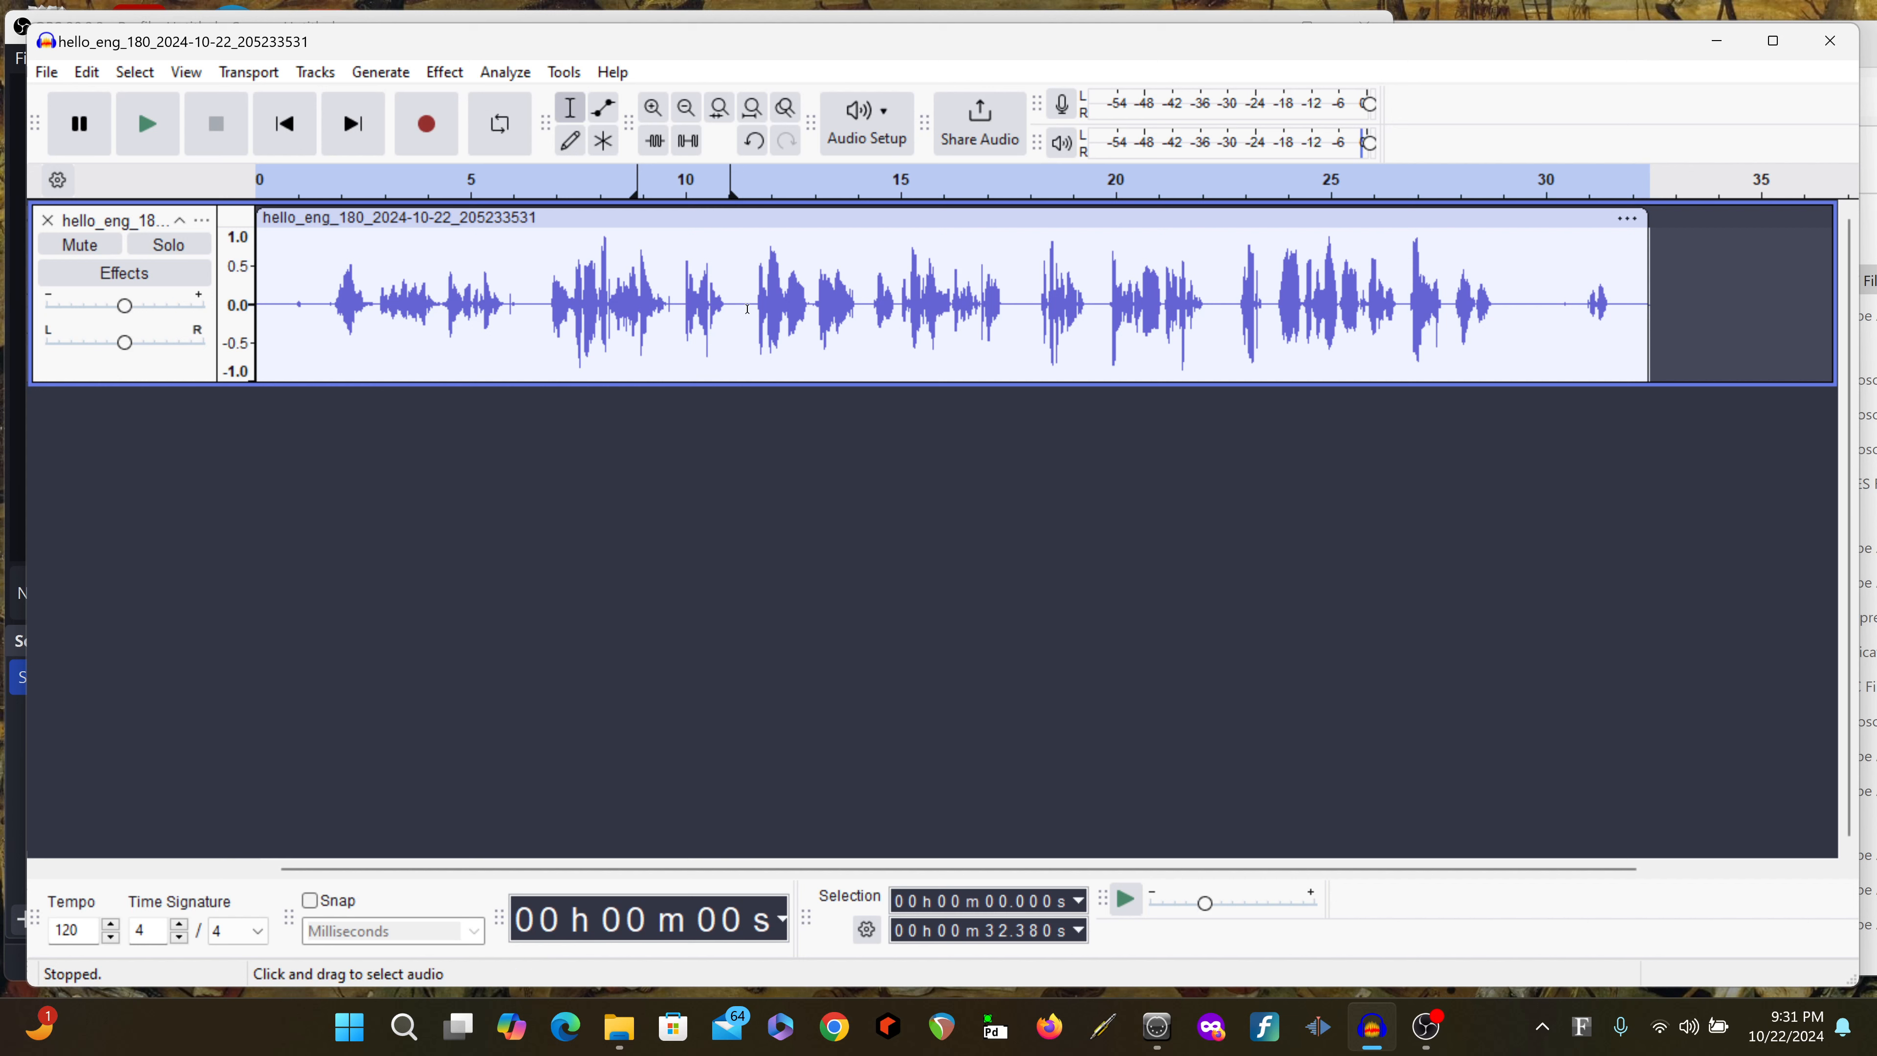
# For the whole clip, save the current Filter Curve EQ settings as a preset named english180 and apply the effect
pyautogui.hotkey('ctrl', 'a')
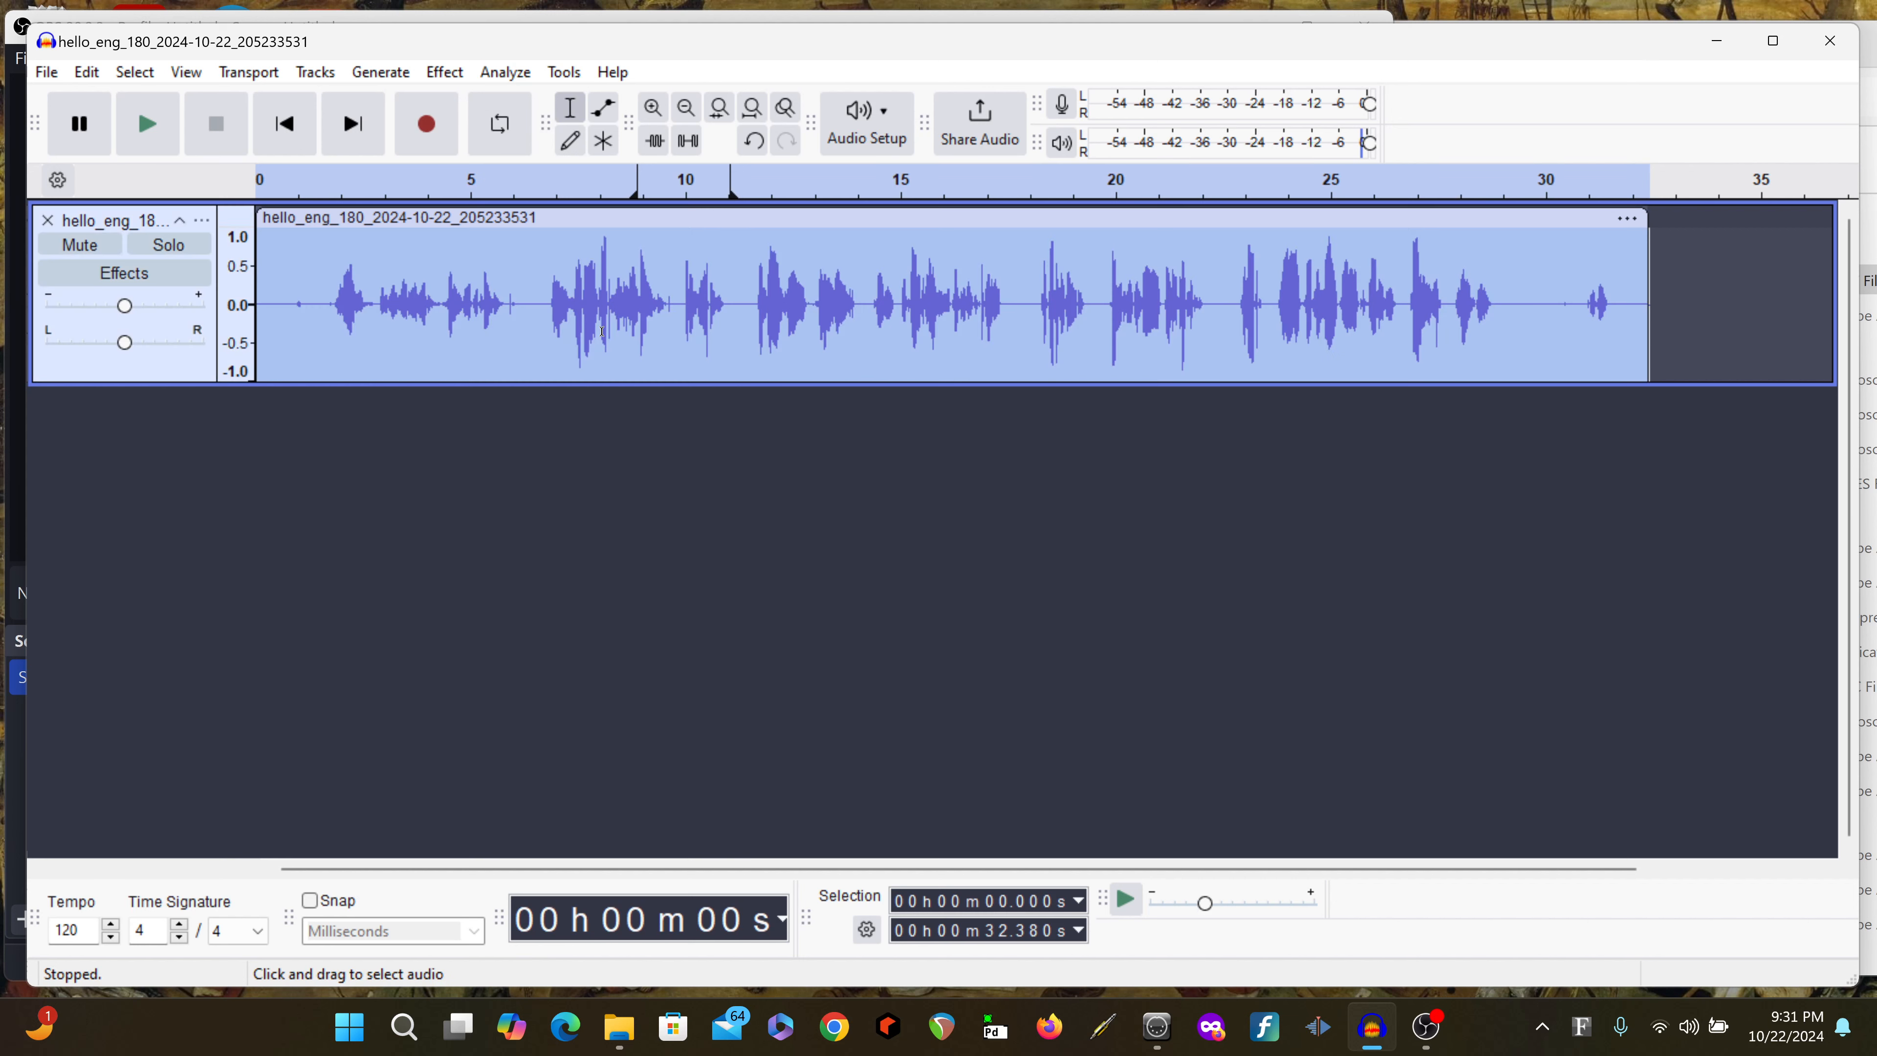
pyautogui.click(444, 71)
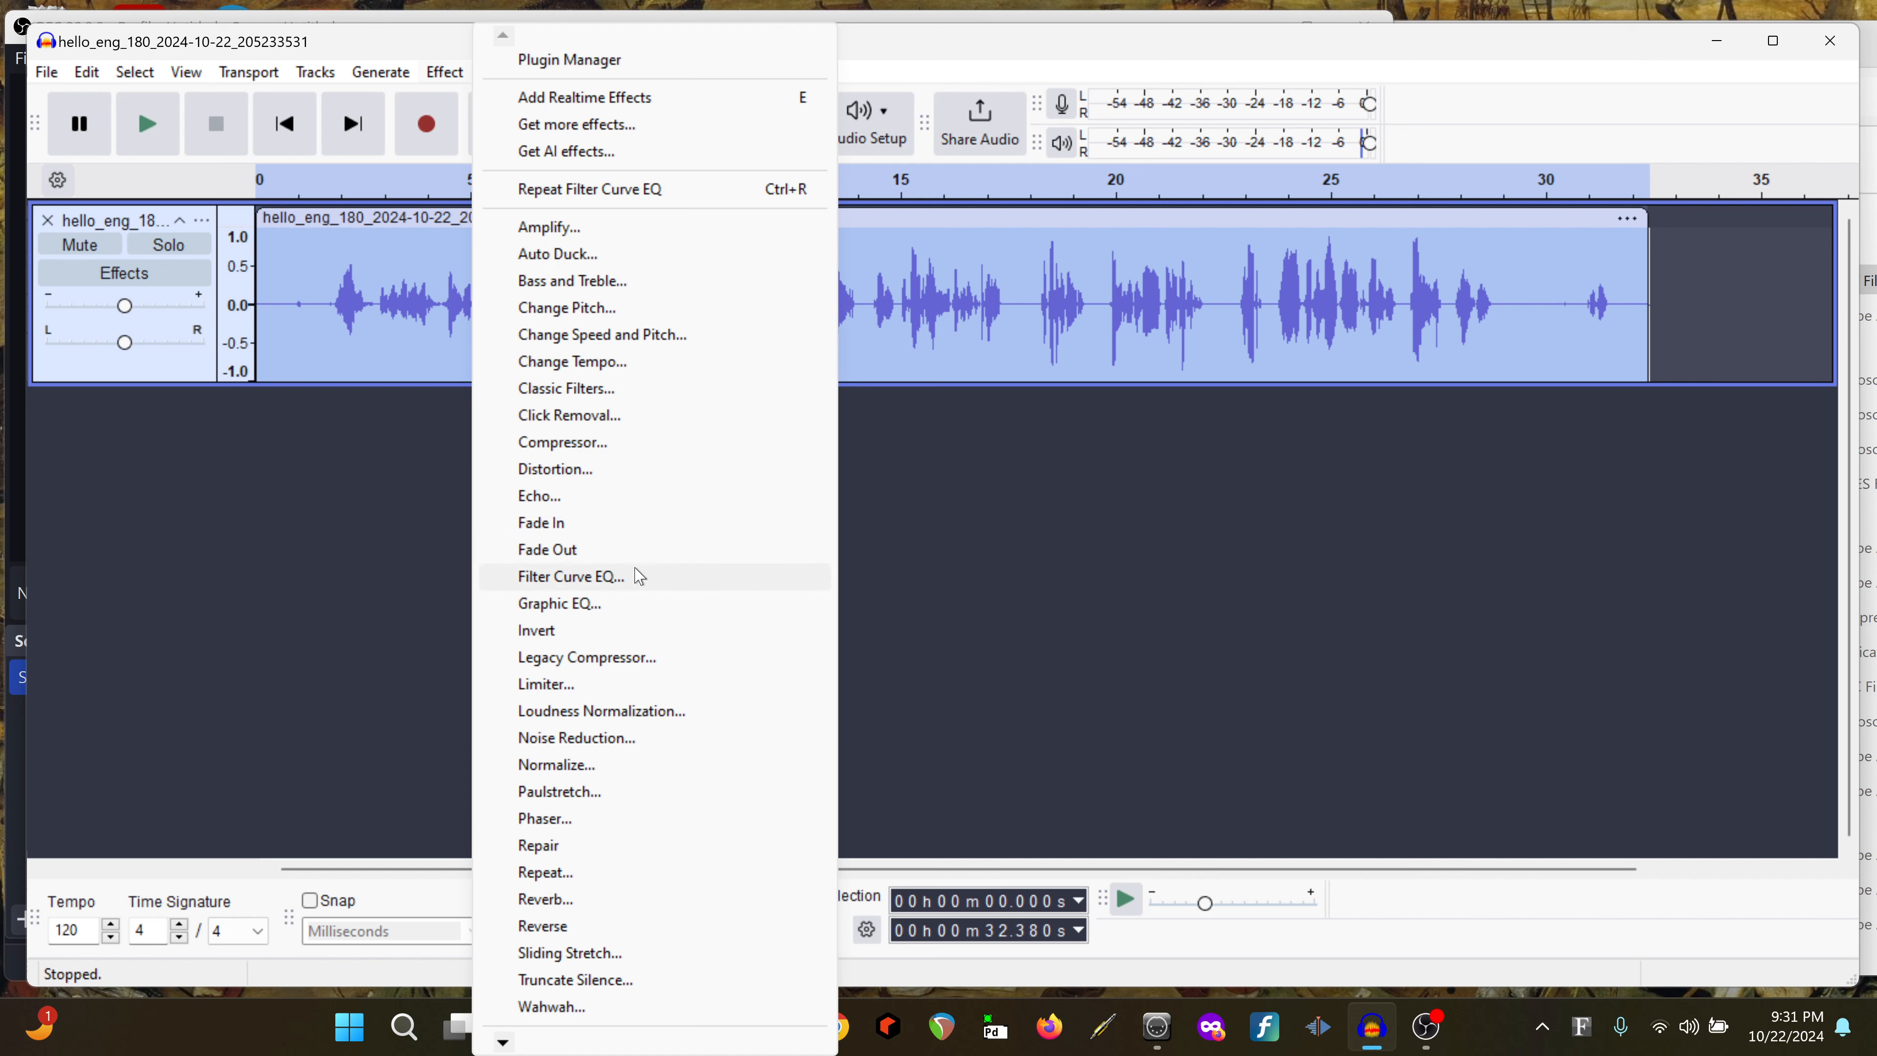
pyautogui.click(628, 582)
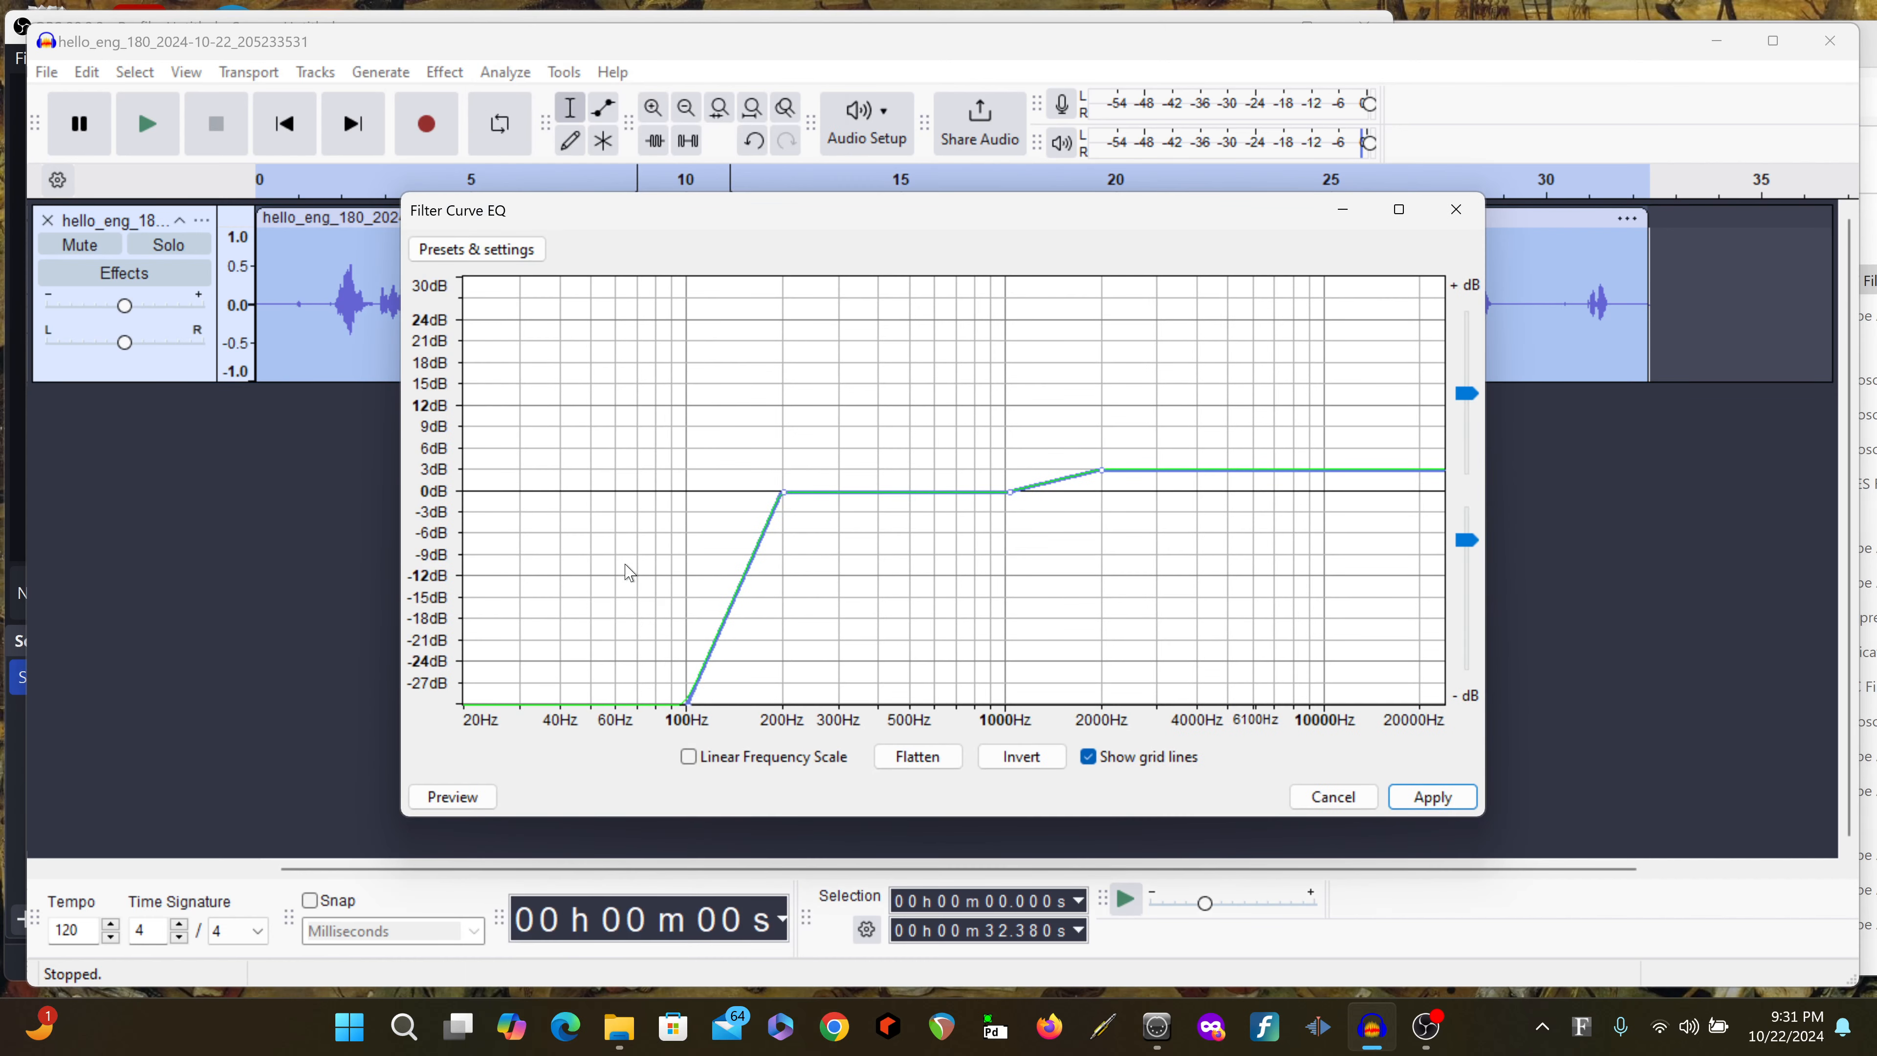
pyautogui.click(501, 258)
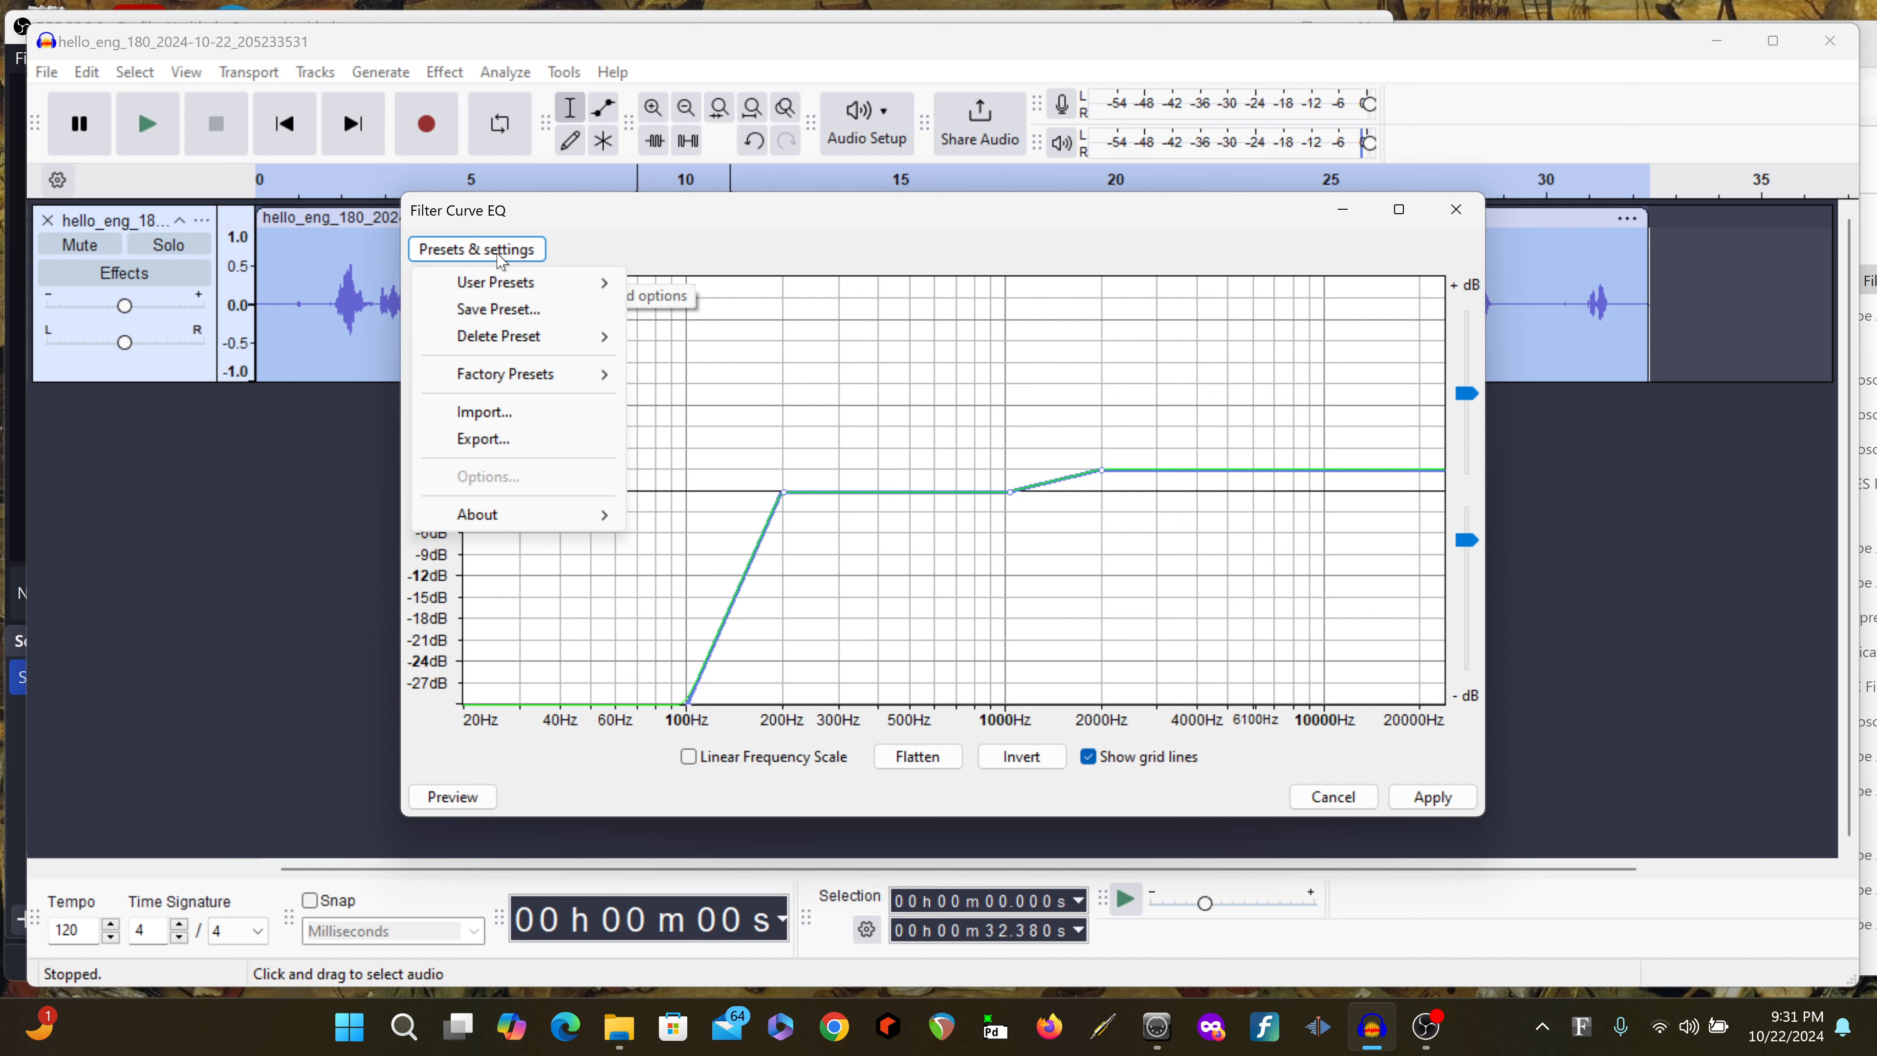
pyautogui.click(502, 311)
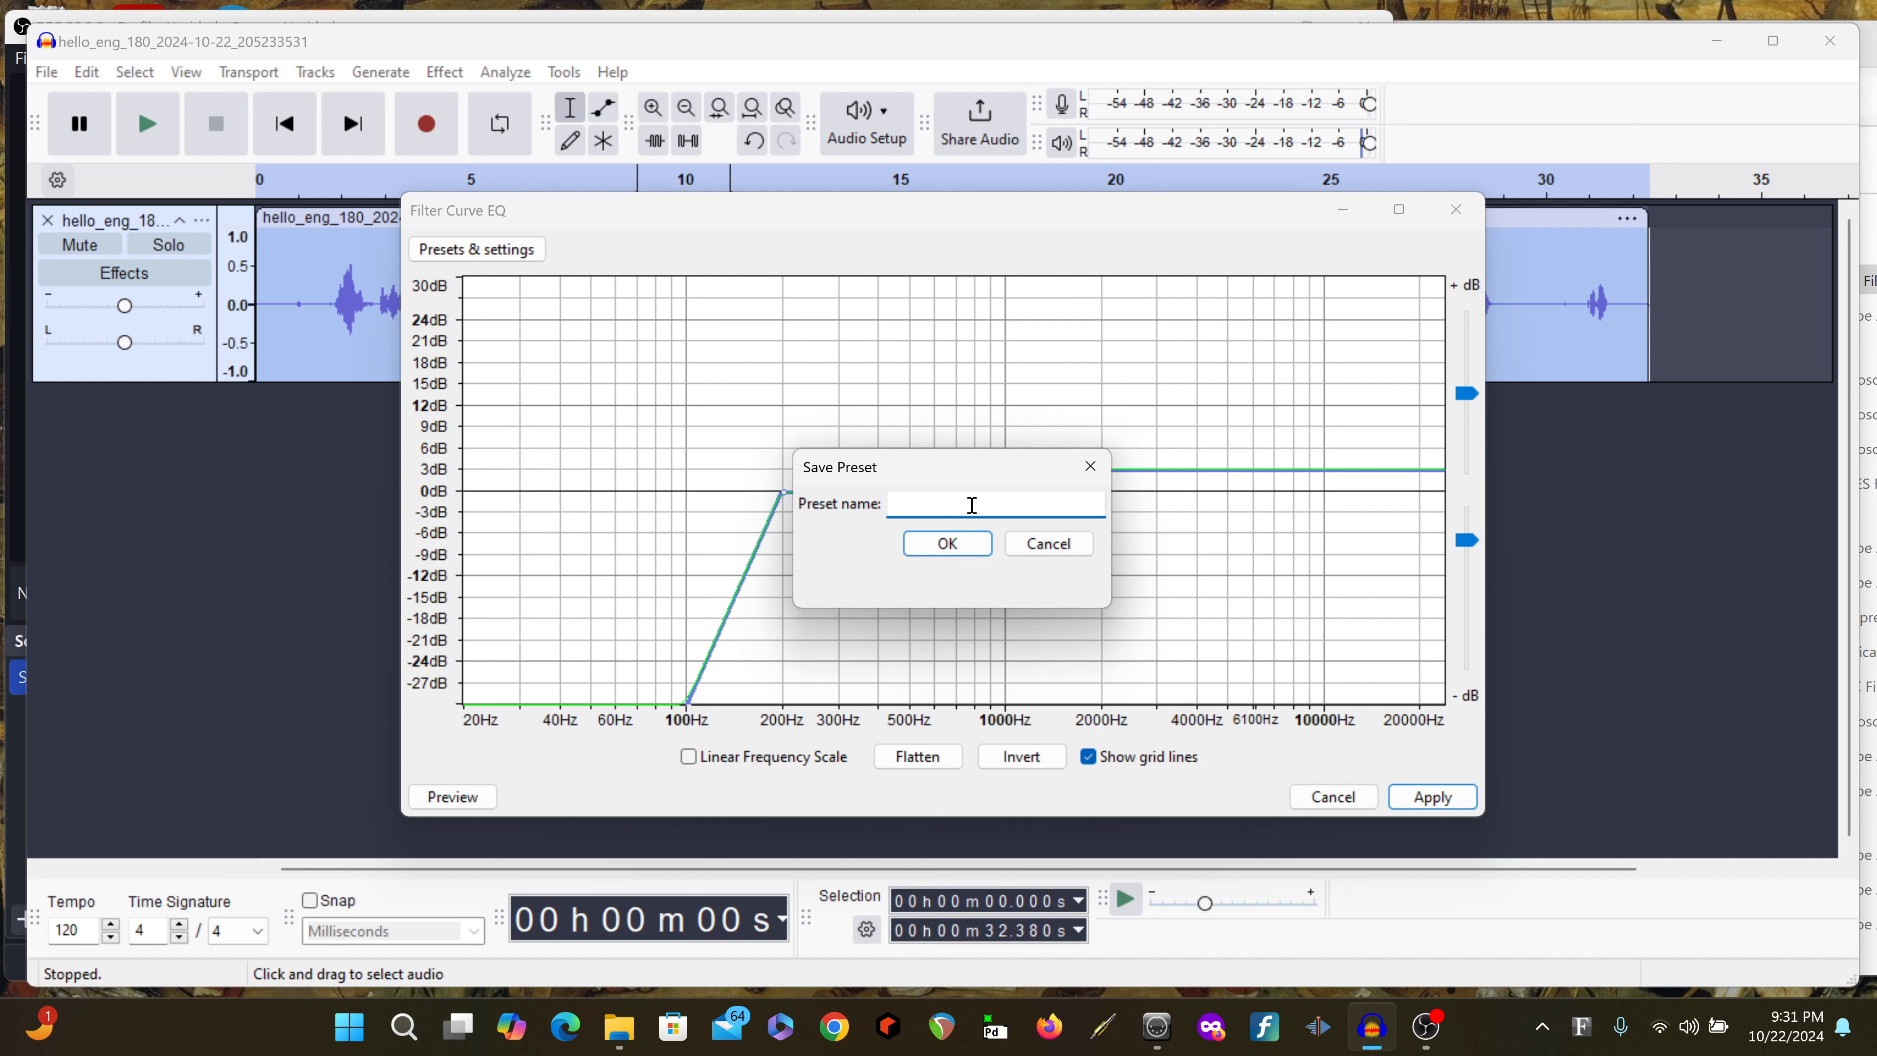
pyautogui.write('e')
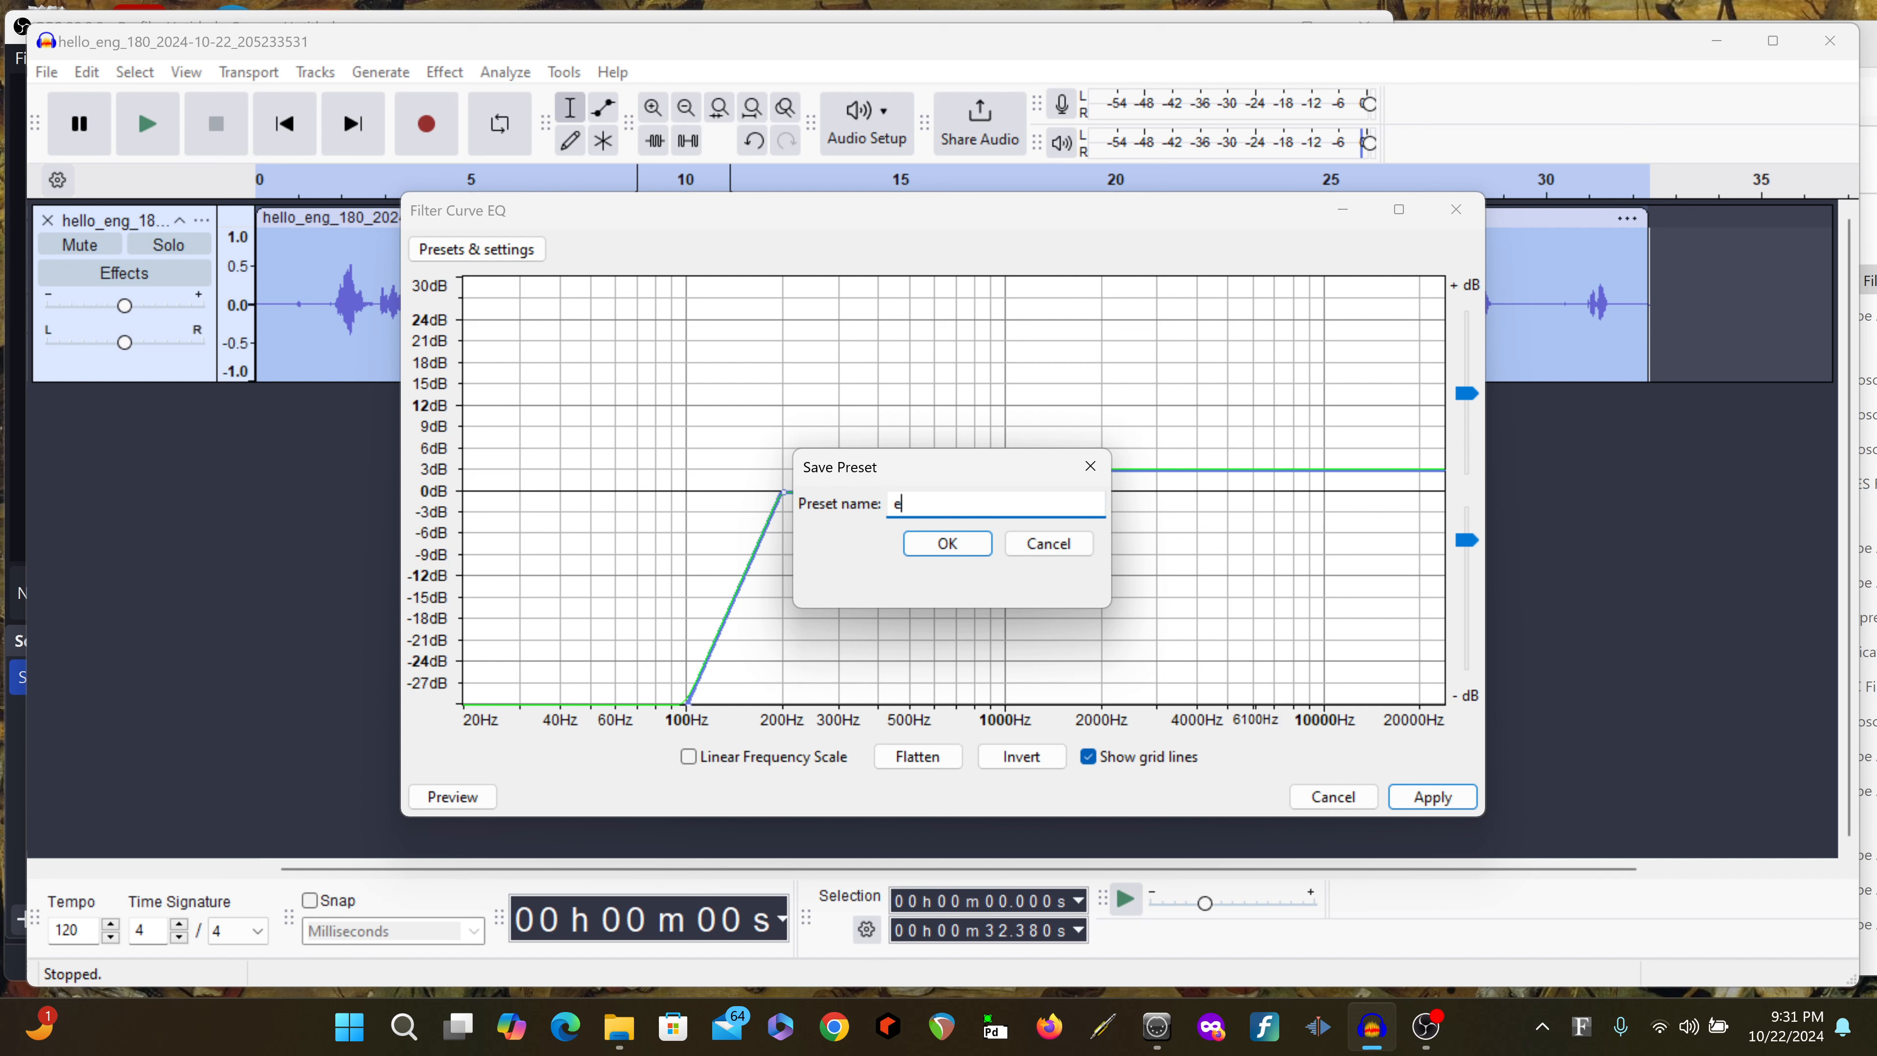
pyautogui.write('nglish180')
pyautogui.click(986, 543)
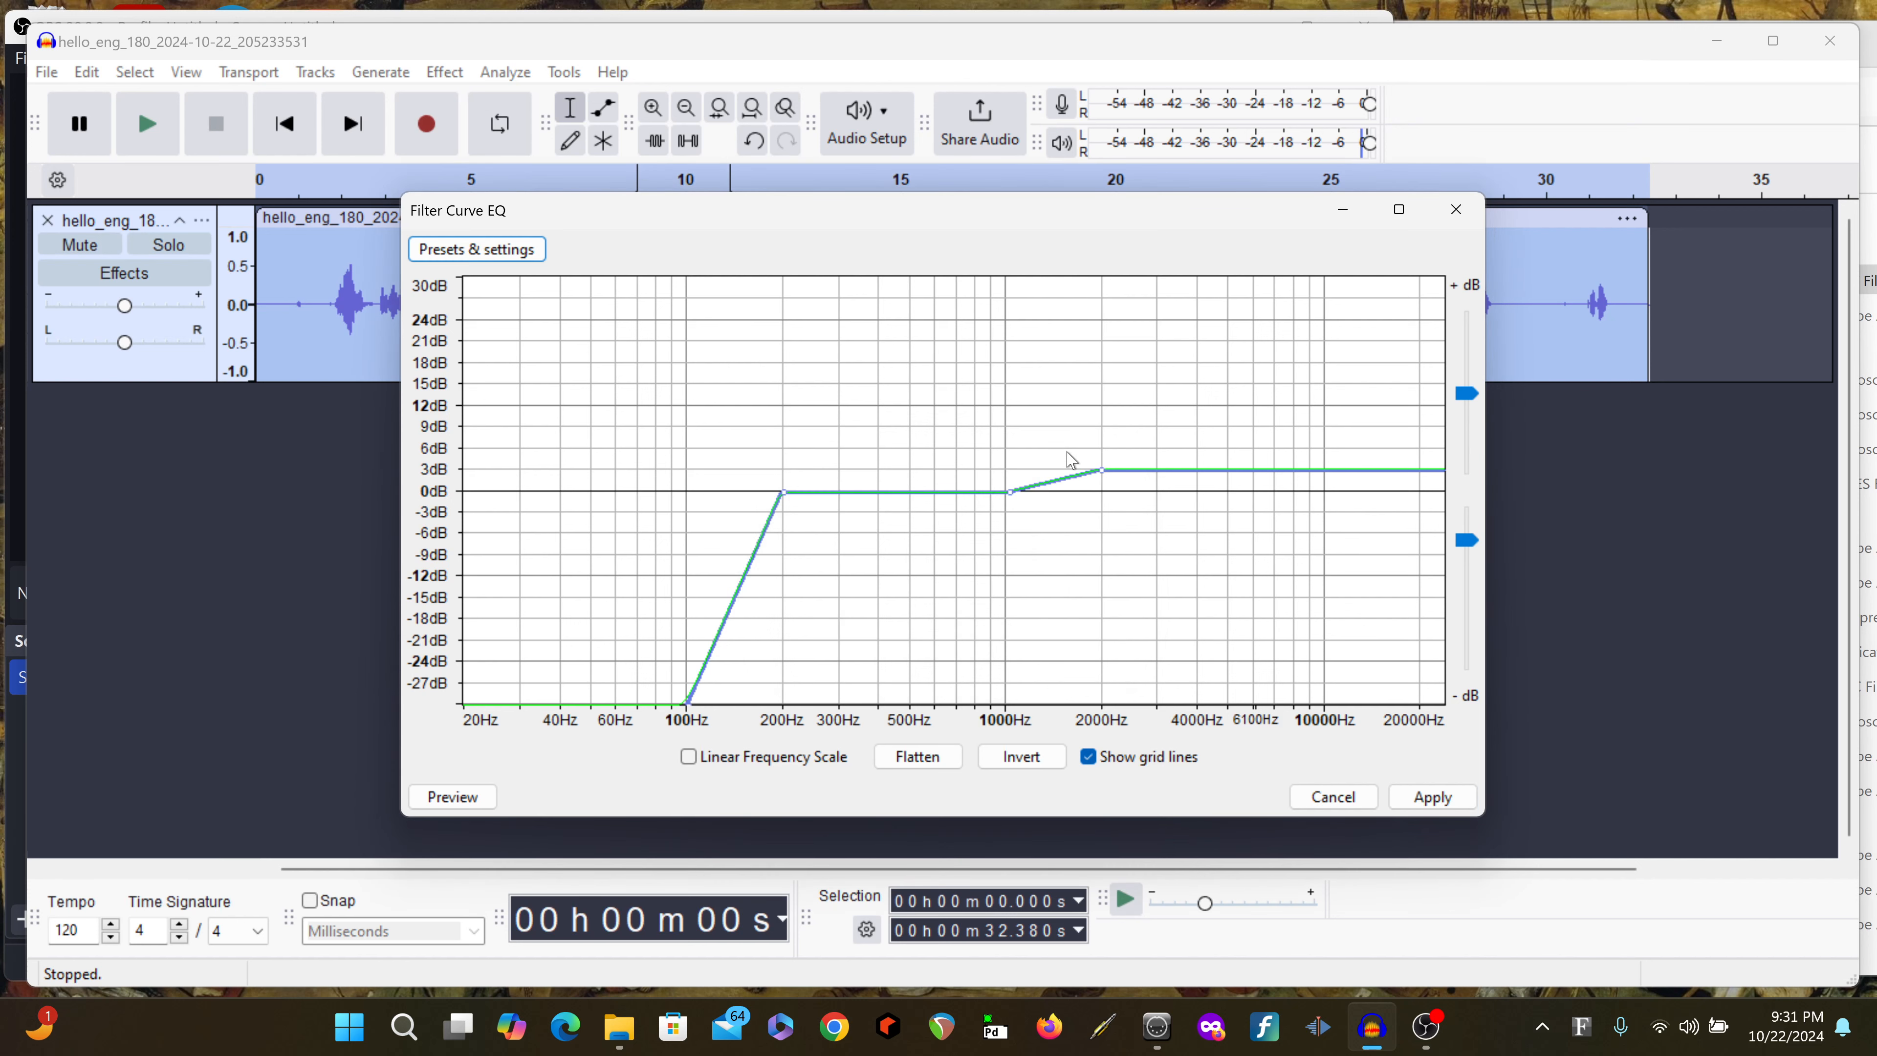
pyautogui.click(1408, 806)
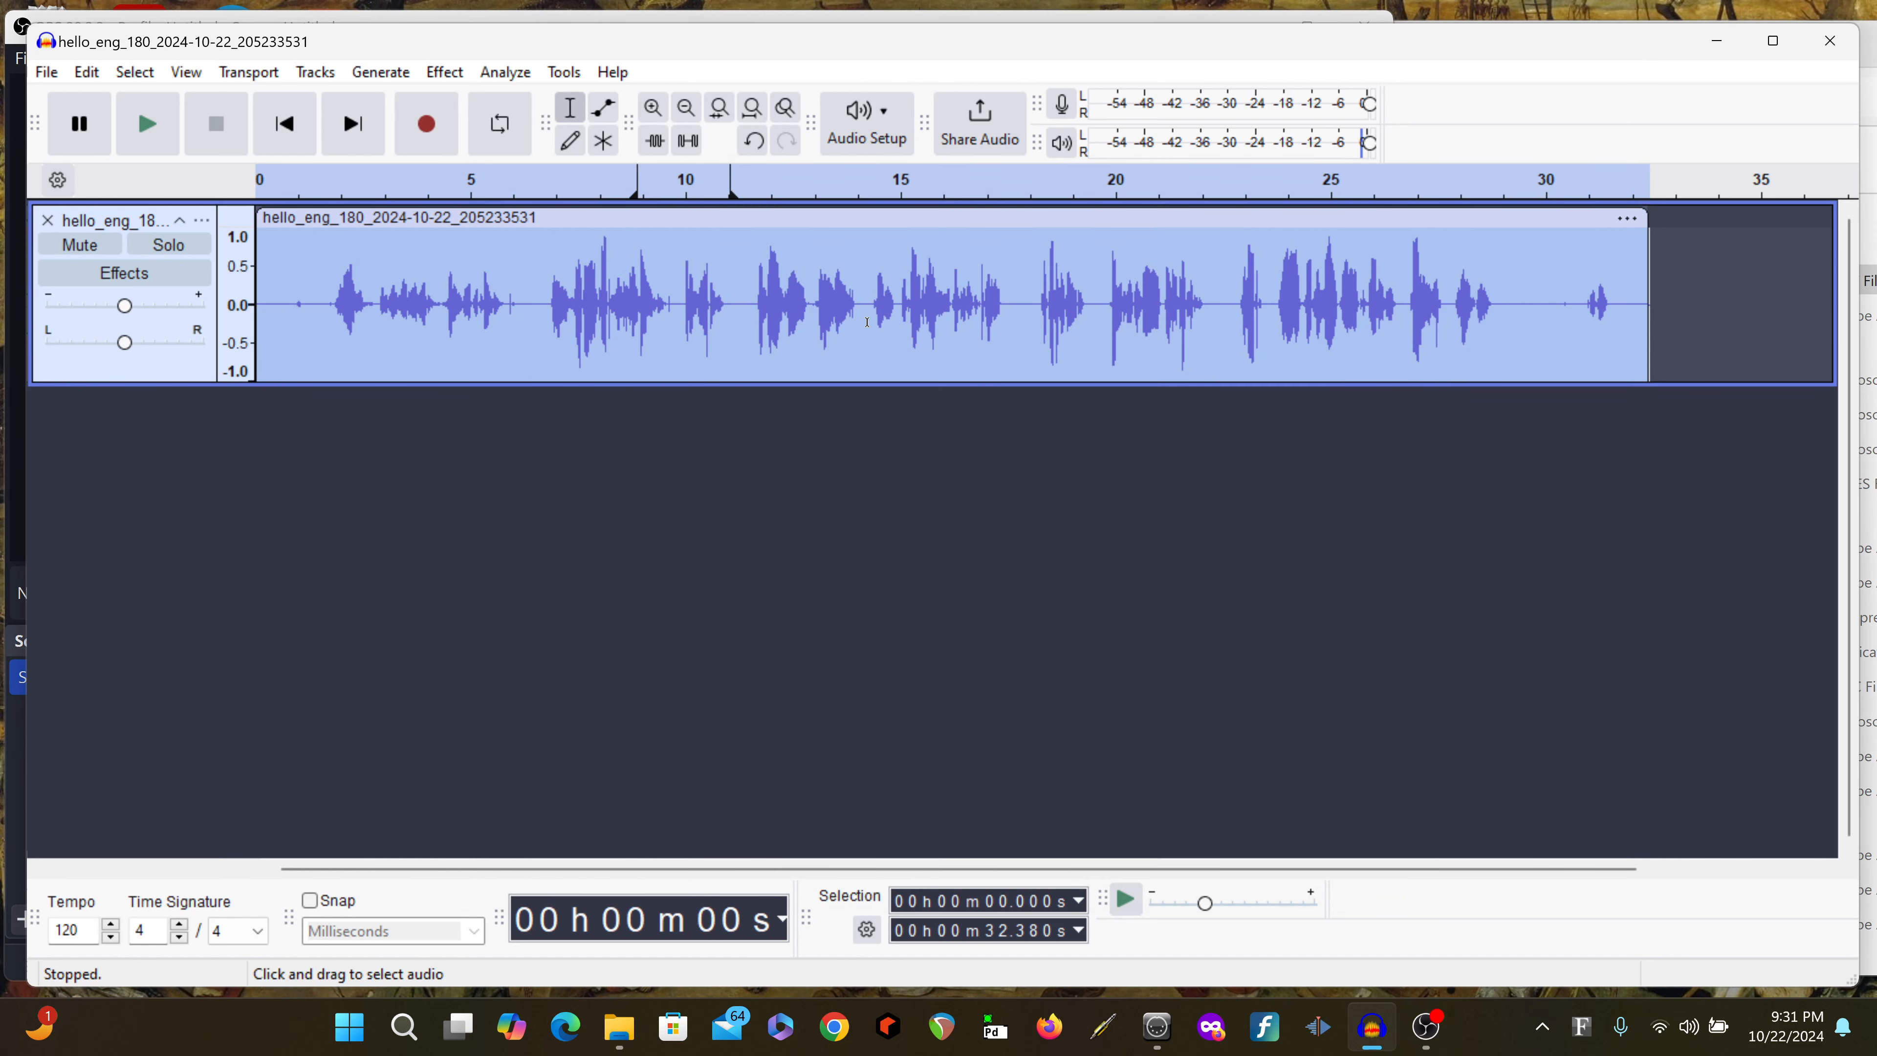
# Reopen Filter Curve EQ for the whole clip, flatten the curve, reload the english180 user preset, and close without applying
pyautogui.click(866, 321)
pyautogui.hotkey('ctrl', 'a')
pyautogui.click(444, 71)
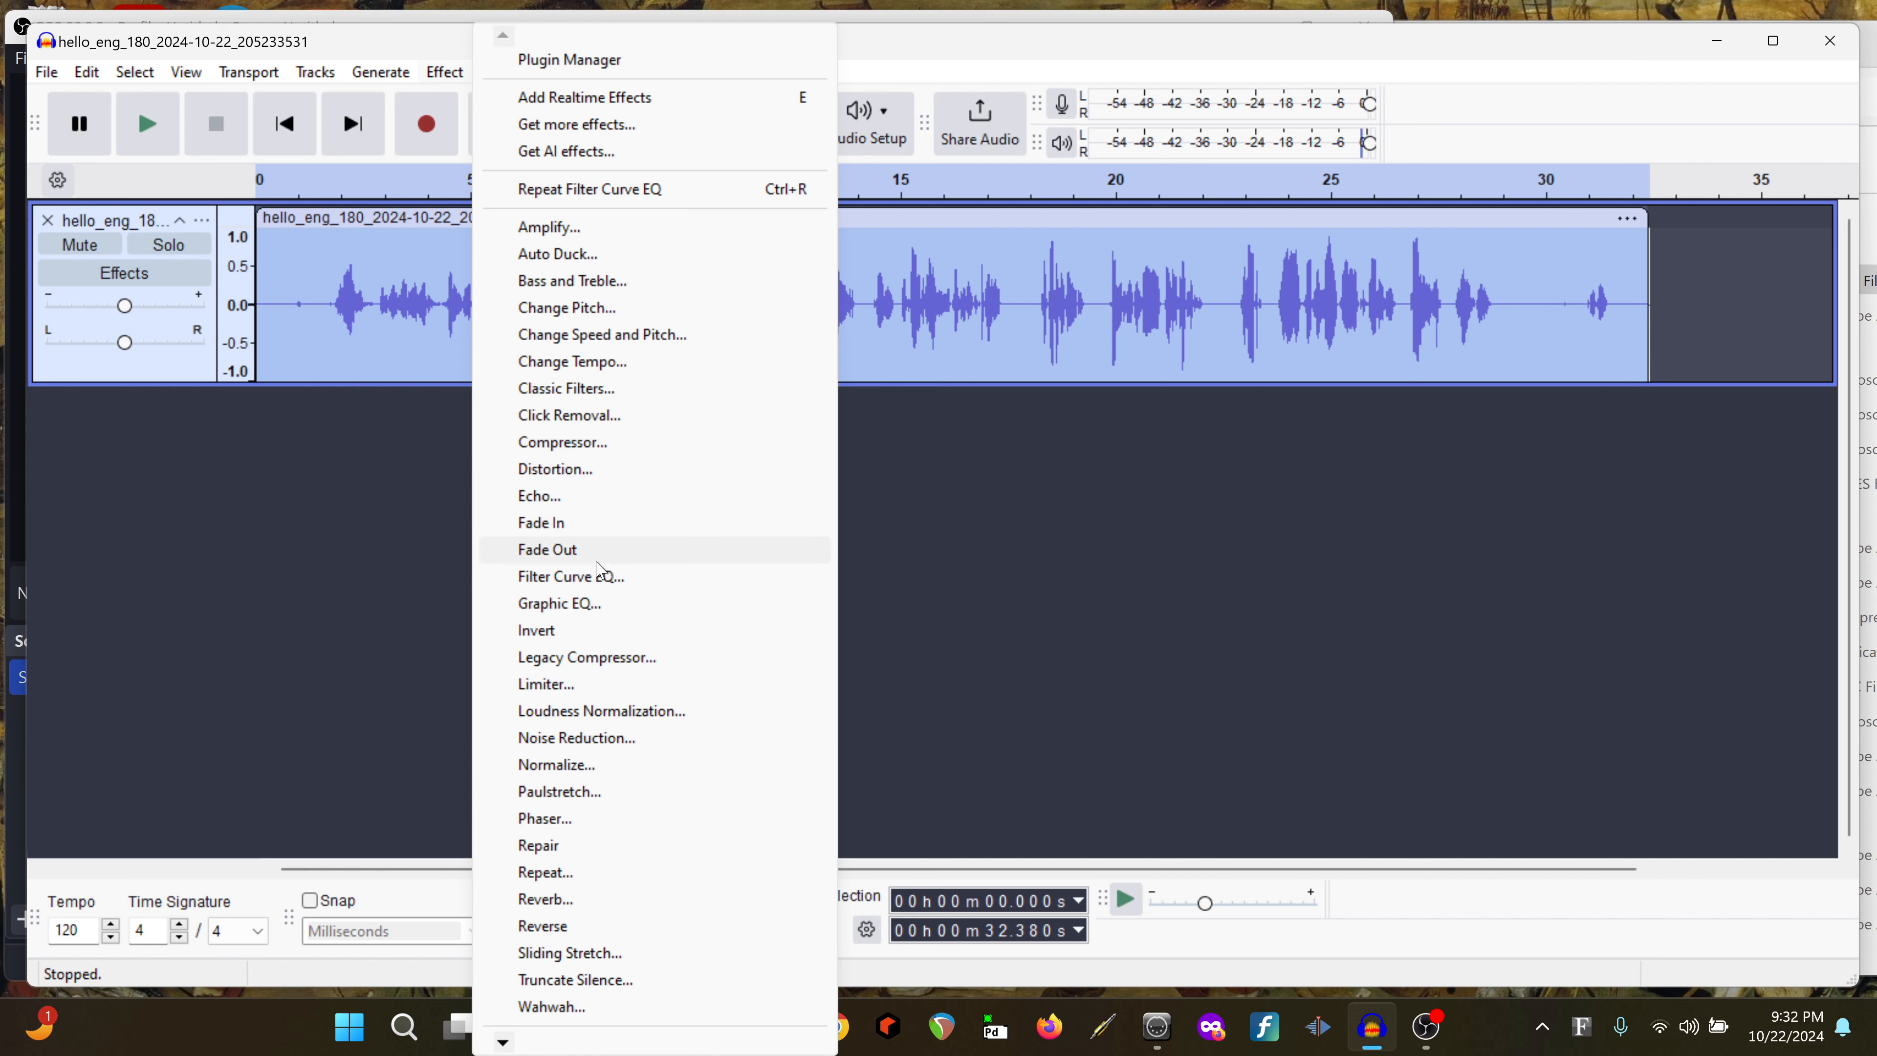
pyautogui.click(606, 586)
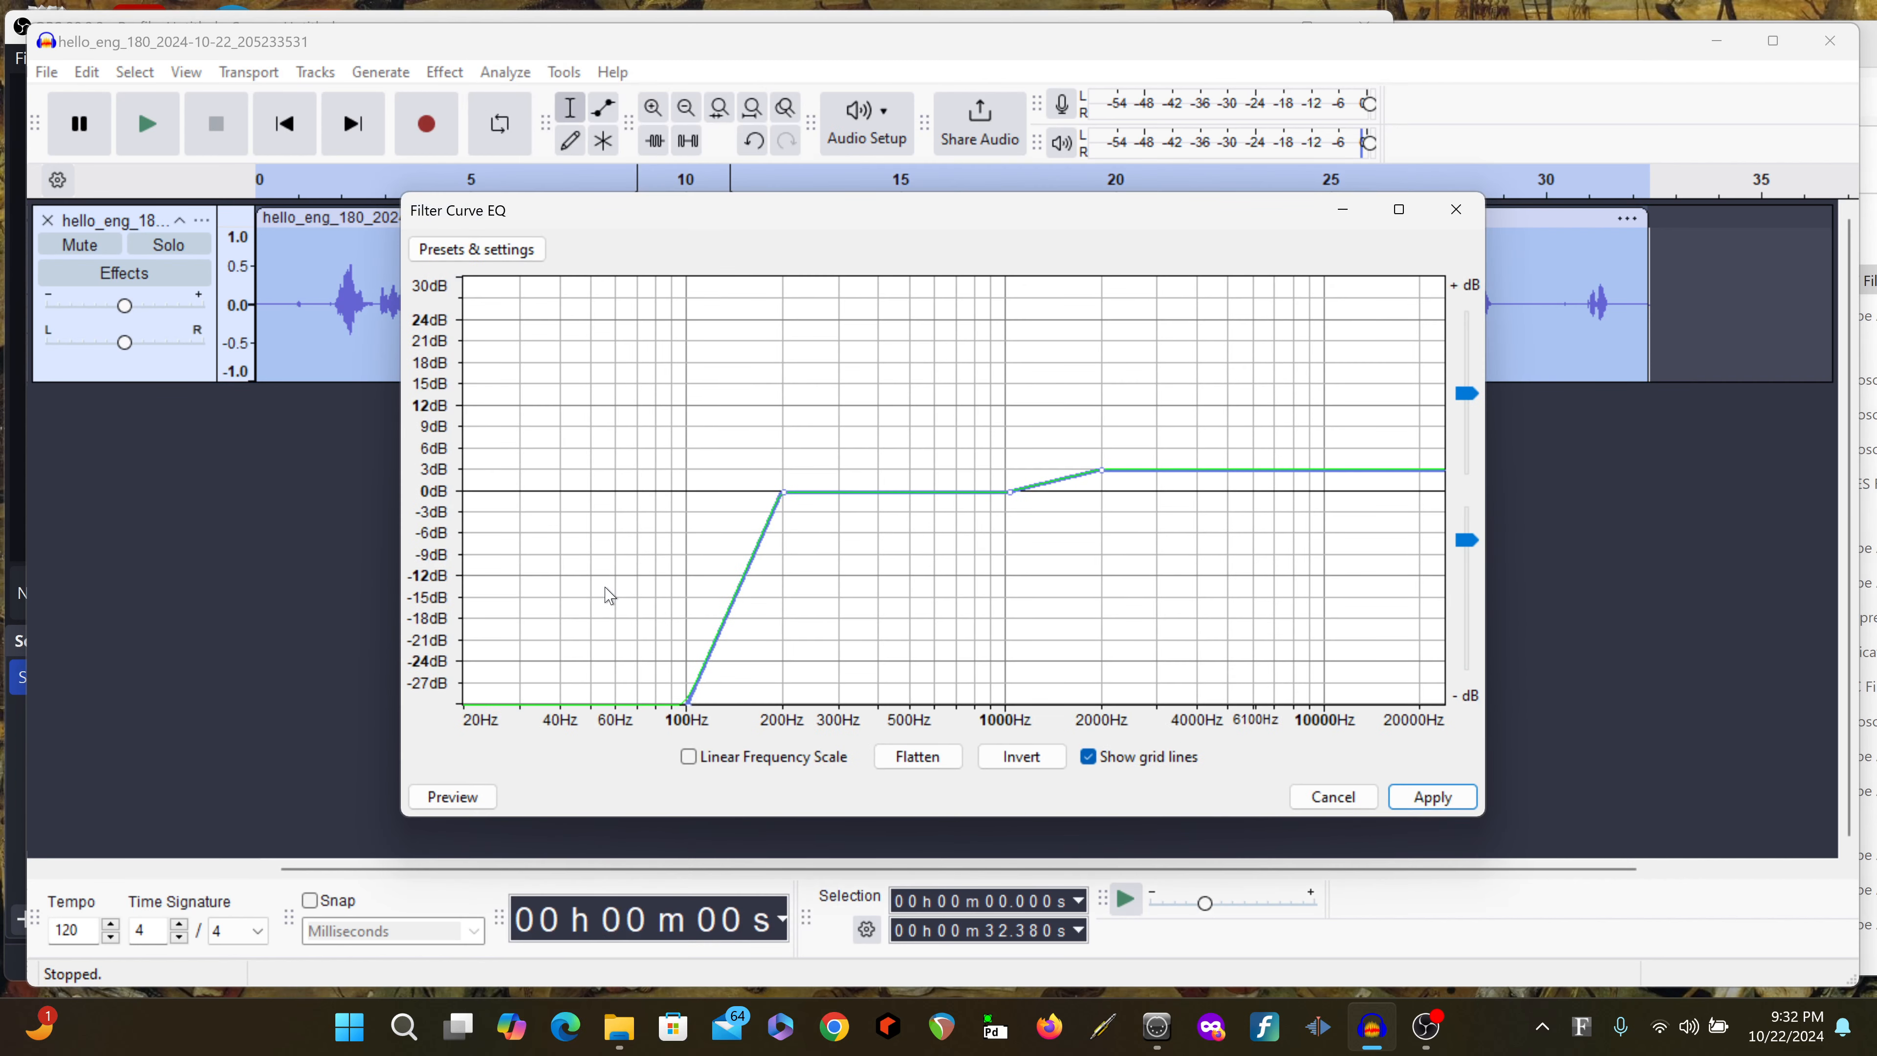
pyautogui.click(930, 761)
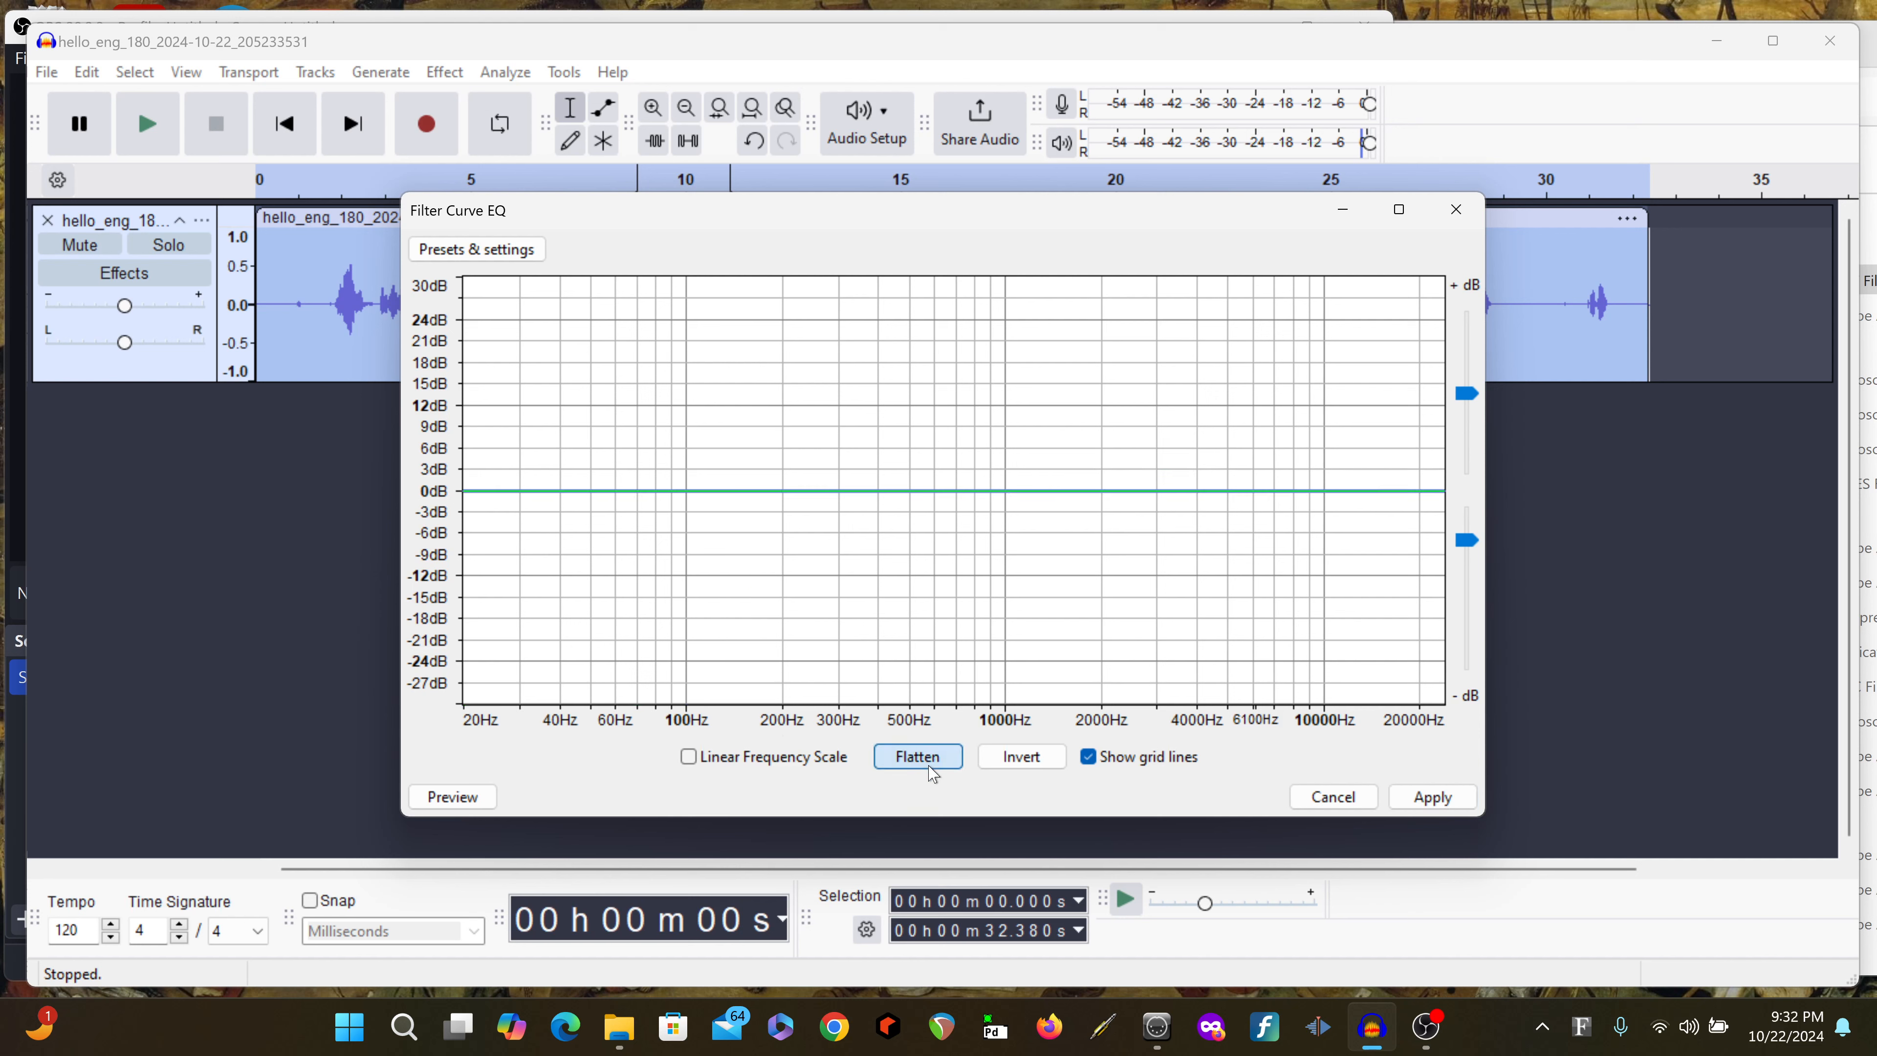
pyautogui.click(521, 252)
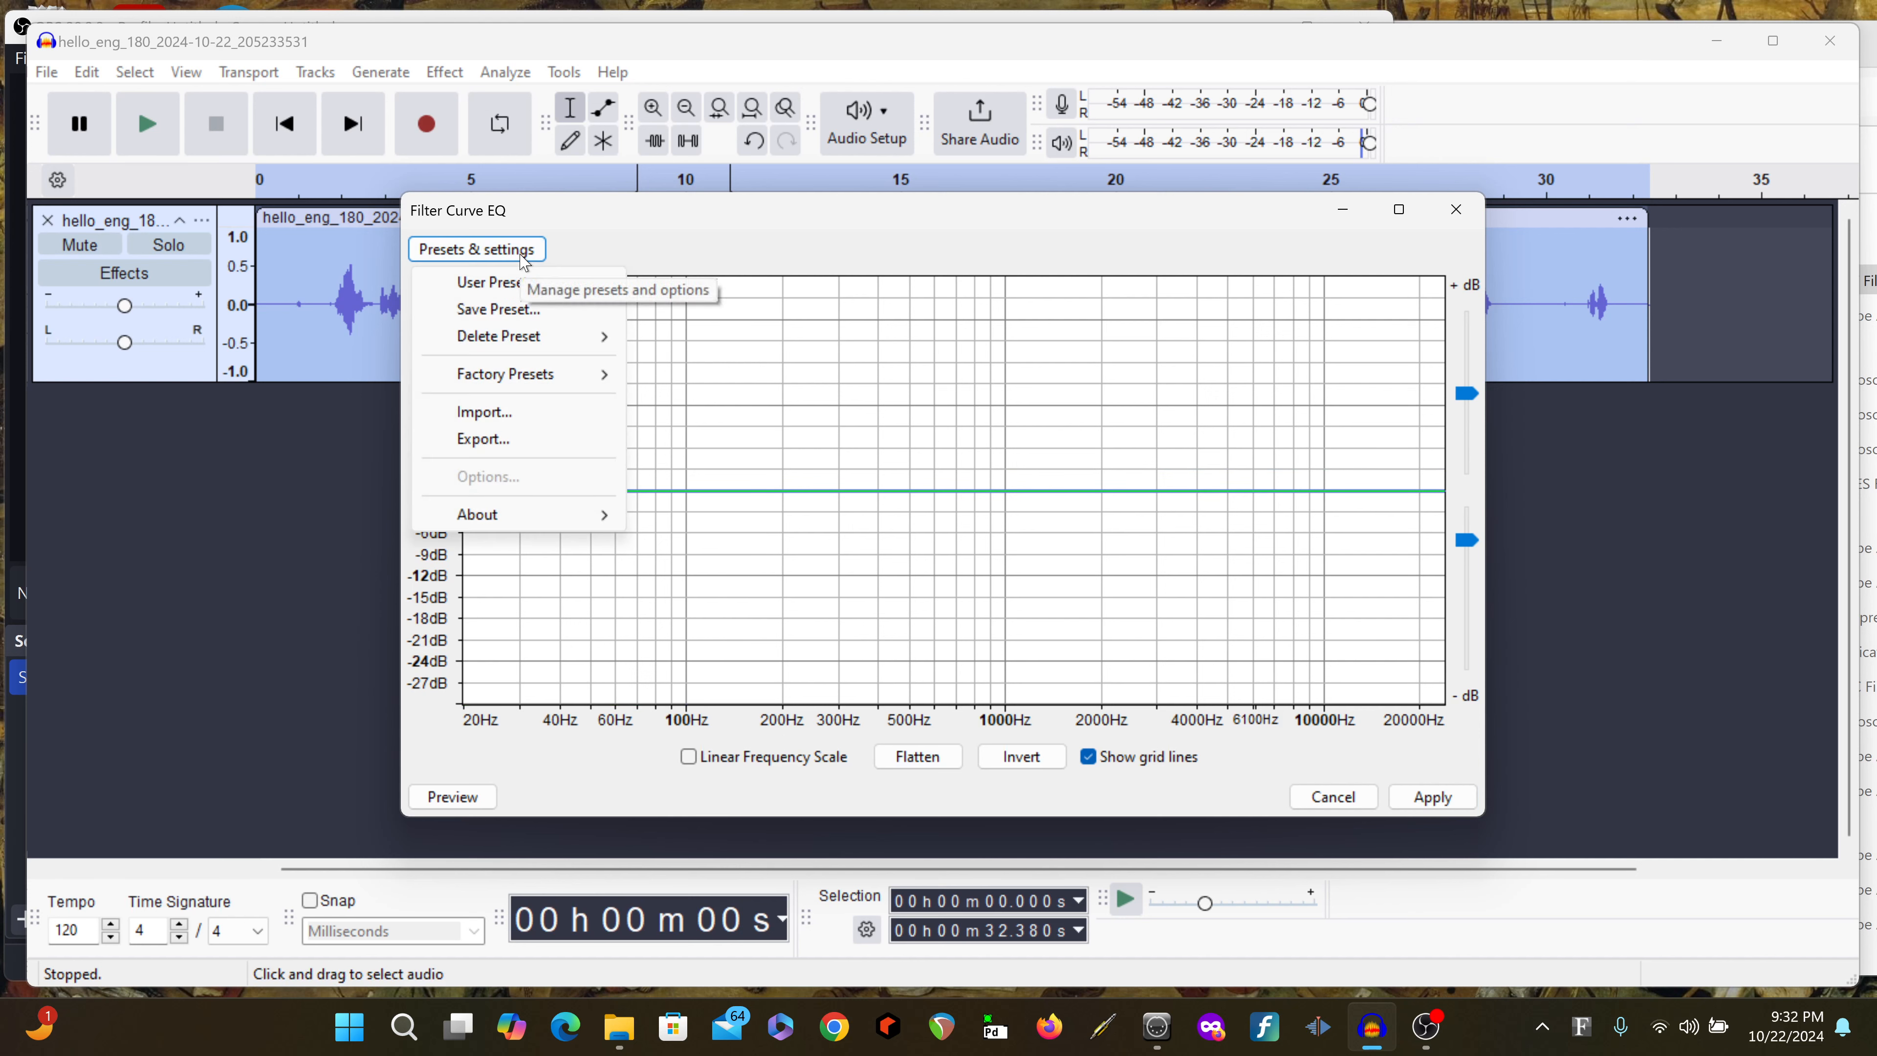
pyautogui.moveTo(526, 284)
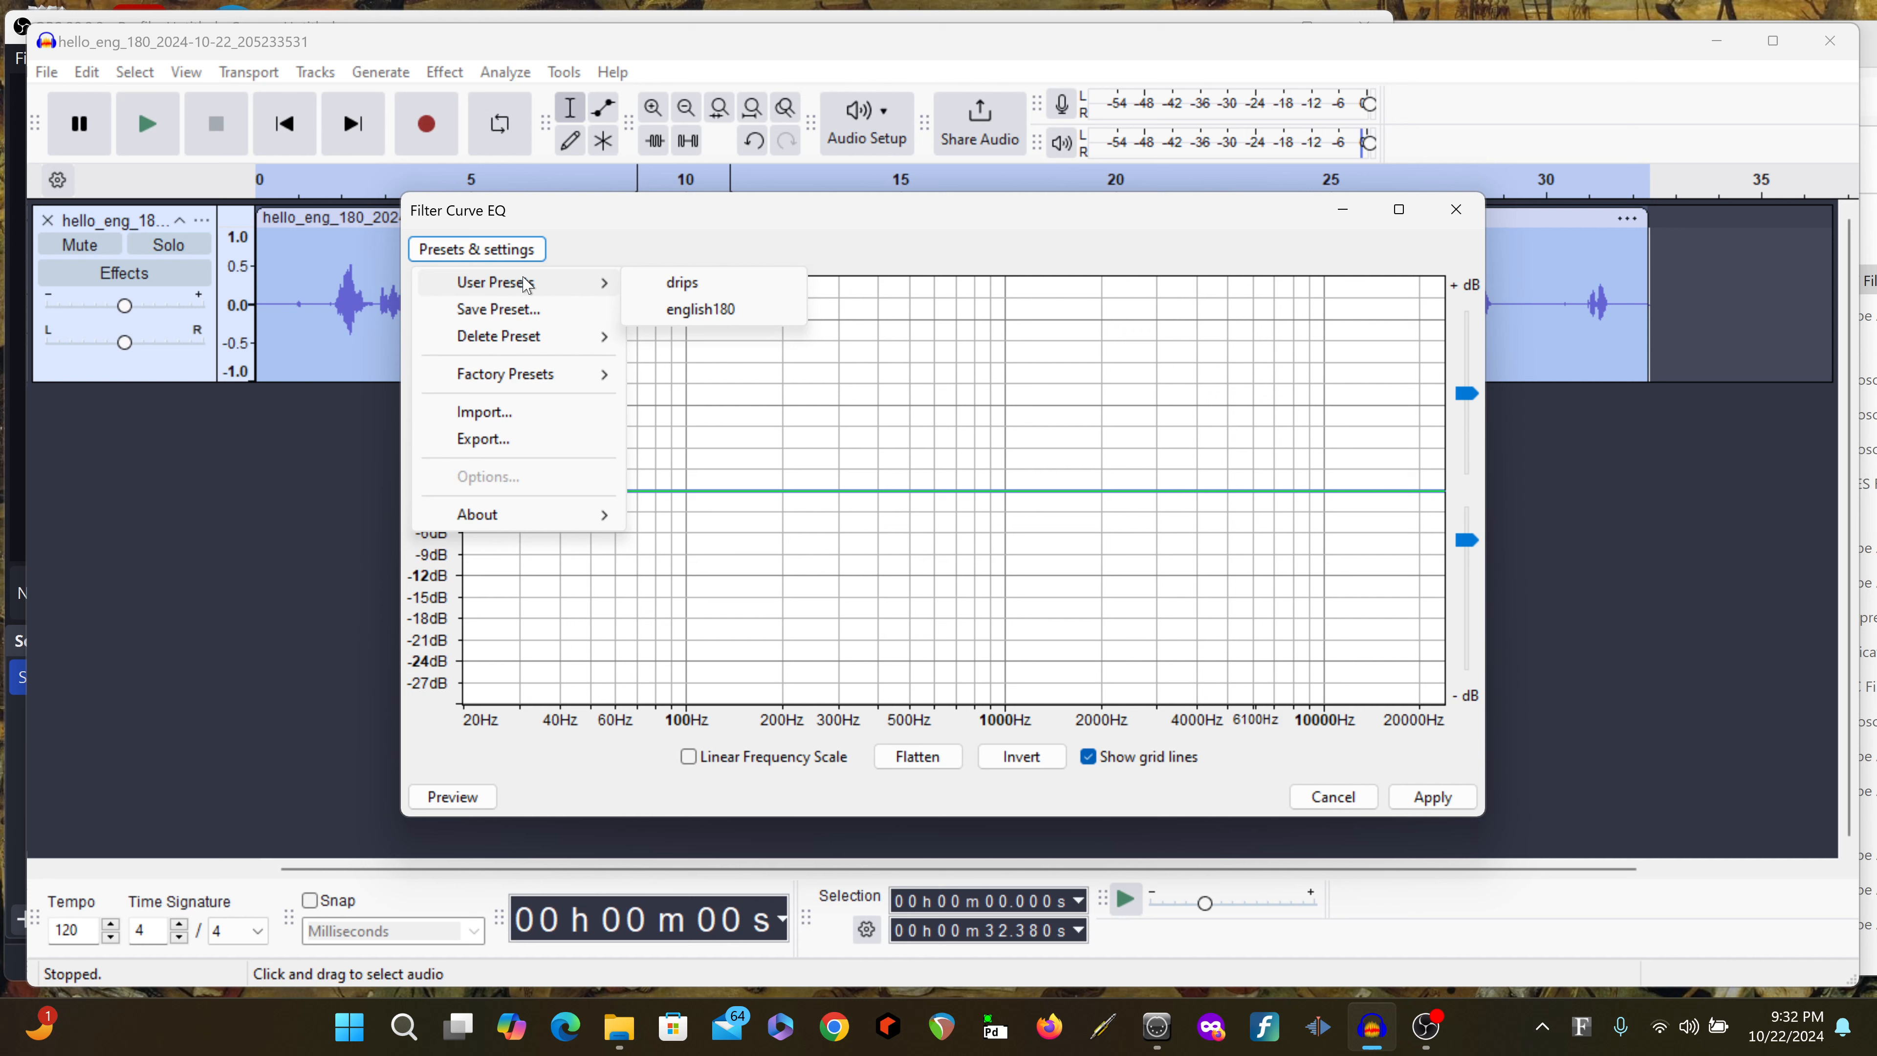
pyautogui.click(700, 309)
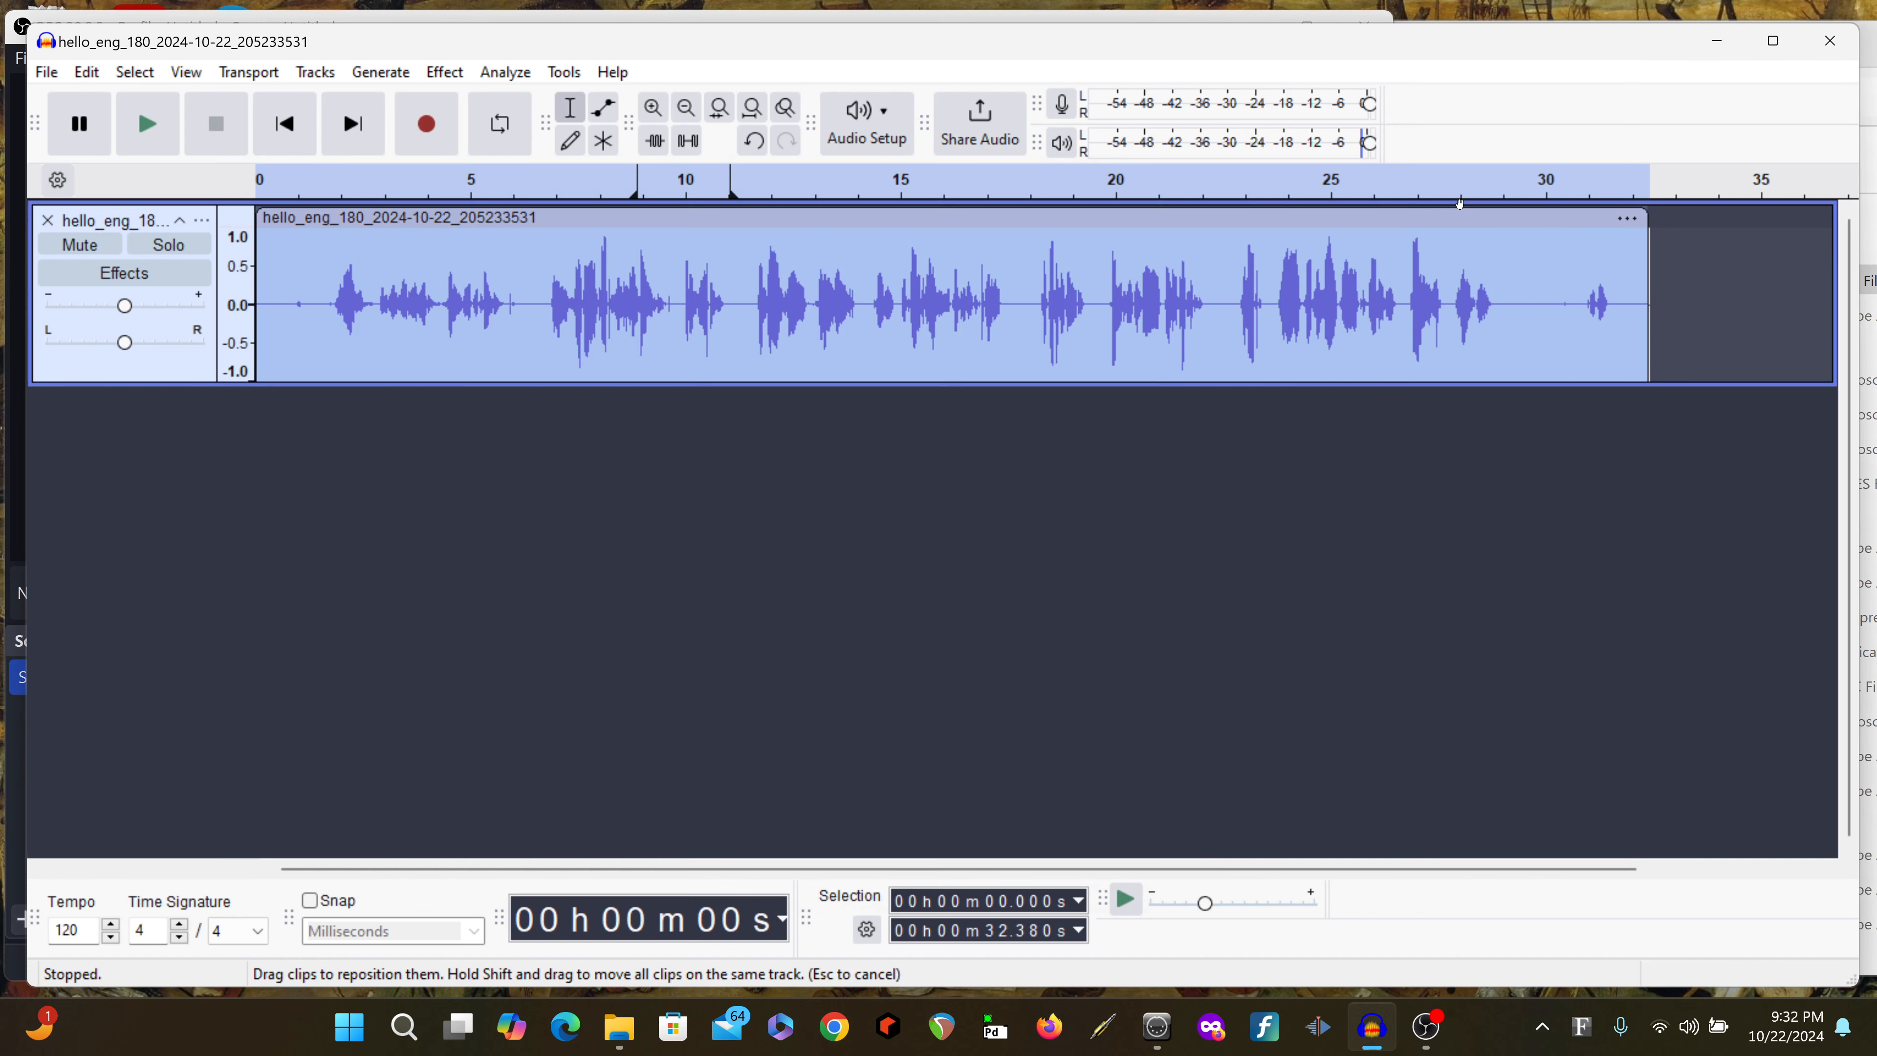
pyautogui.click(1455, 211)
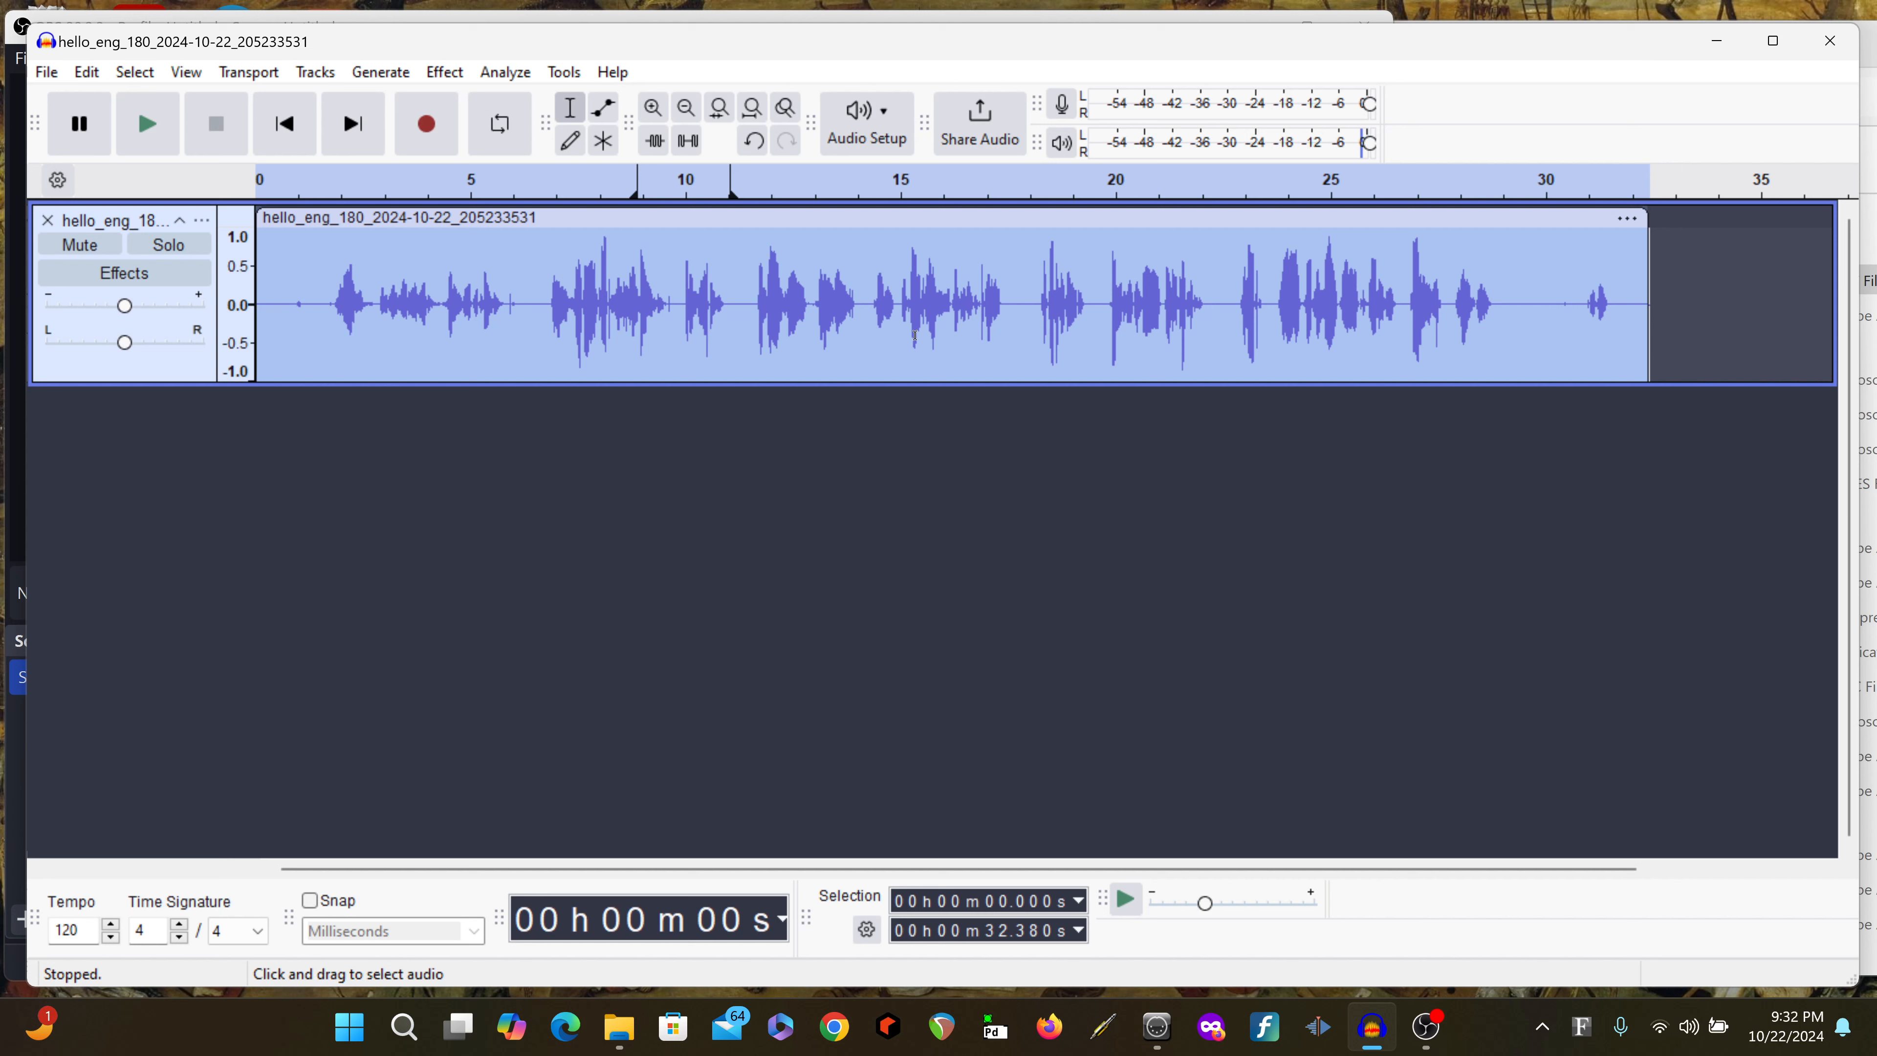
# Listen to the equalized clip from about 6.7 seconds and again from about 11 seconds
pyautogui.click(778, 310)
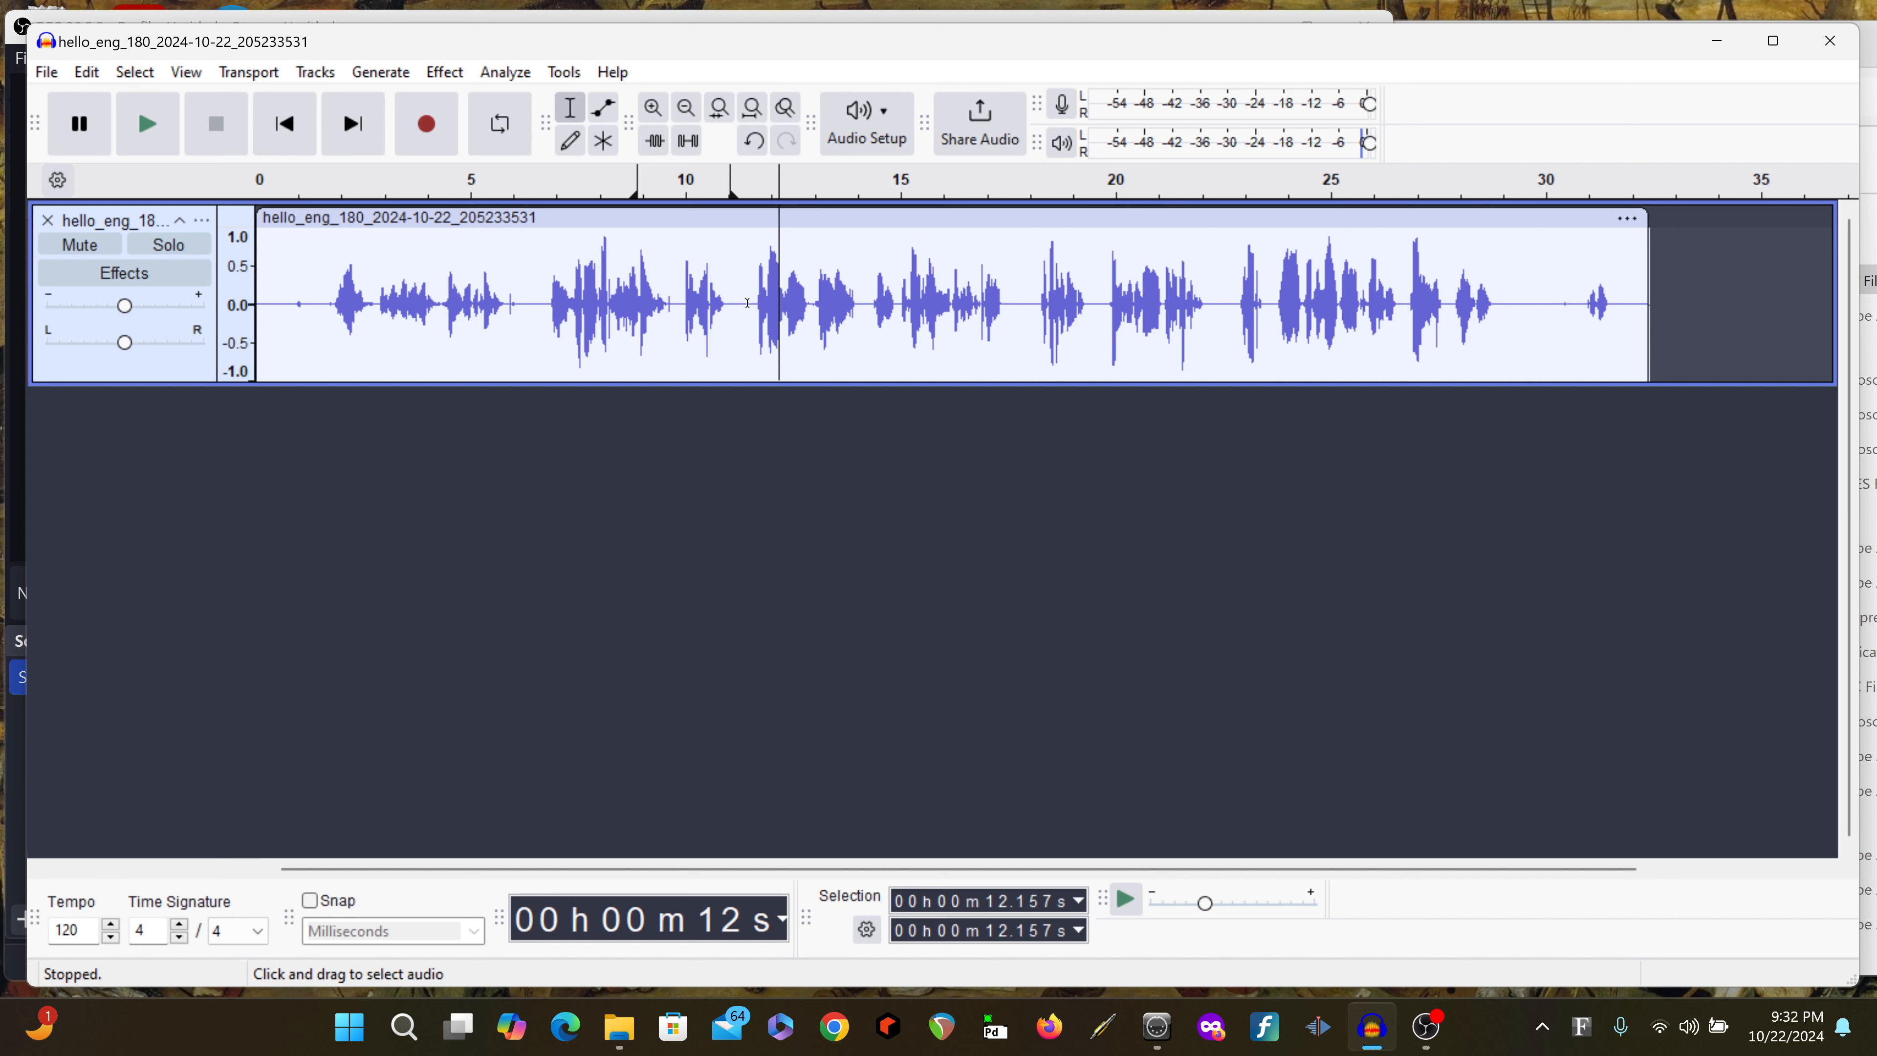
pyautogui.click(542, 312)
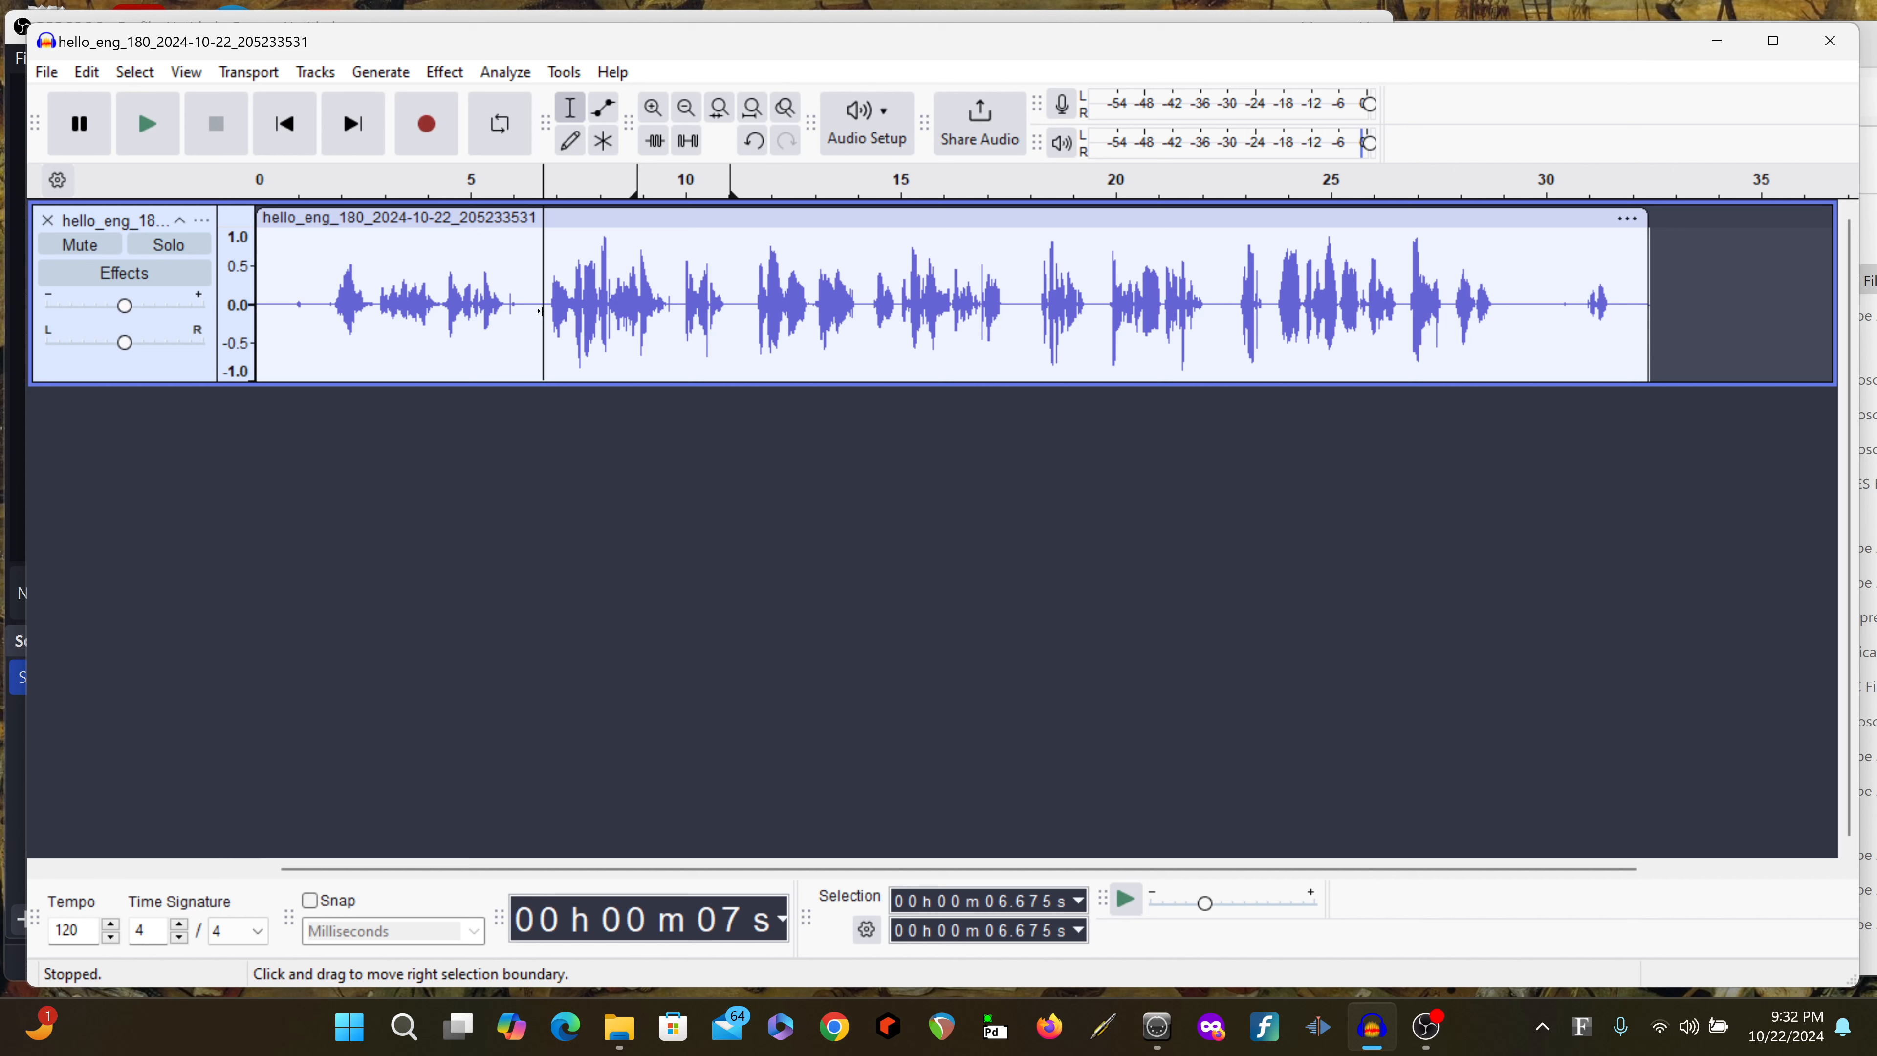
pyautogui.press('space')
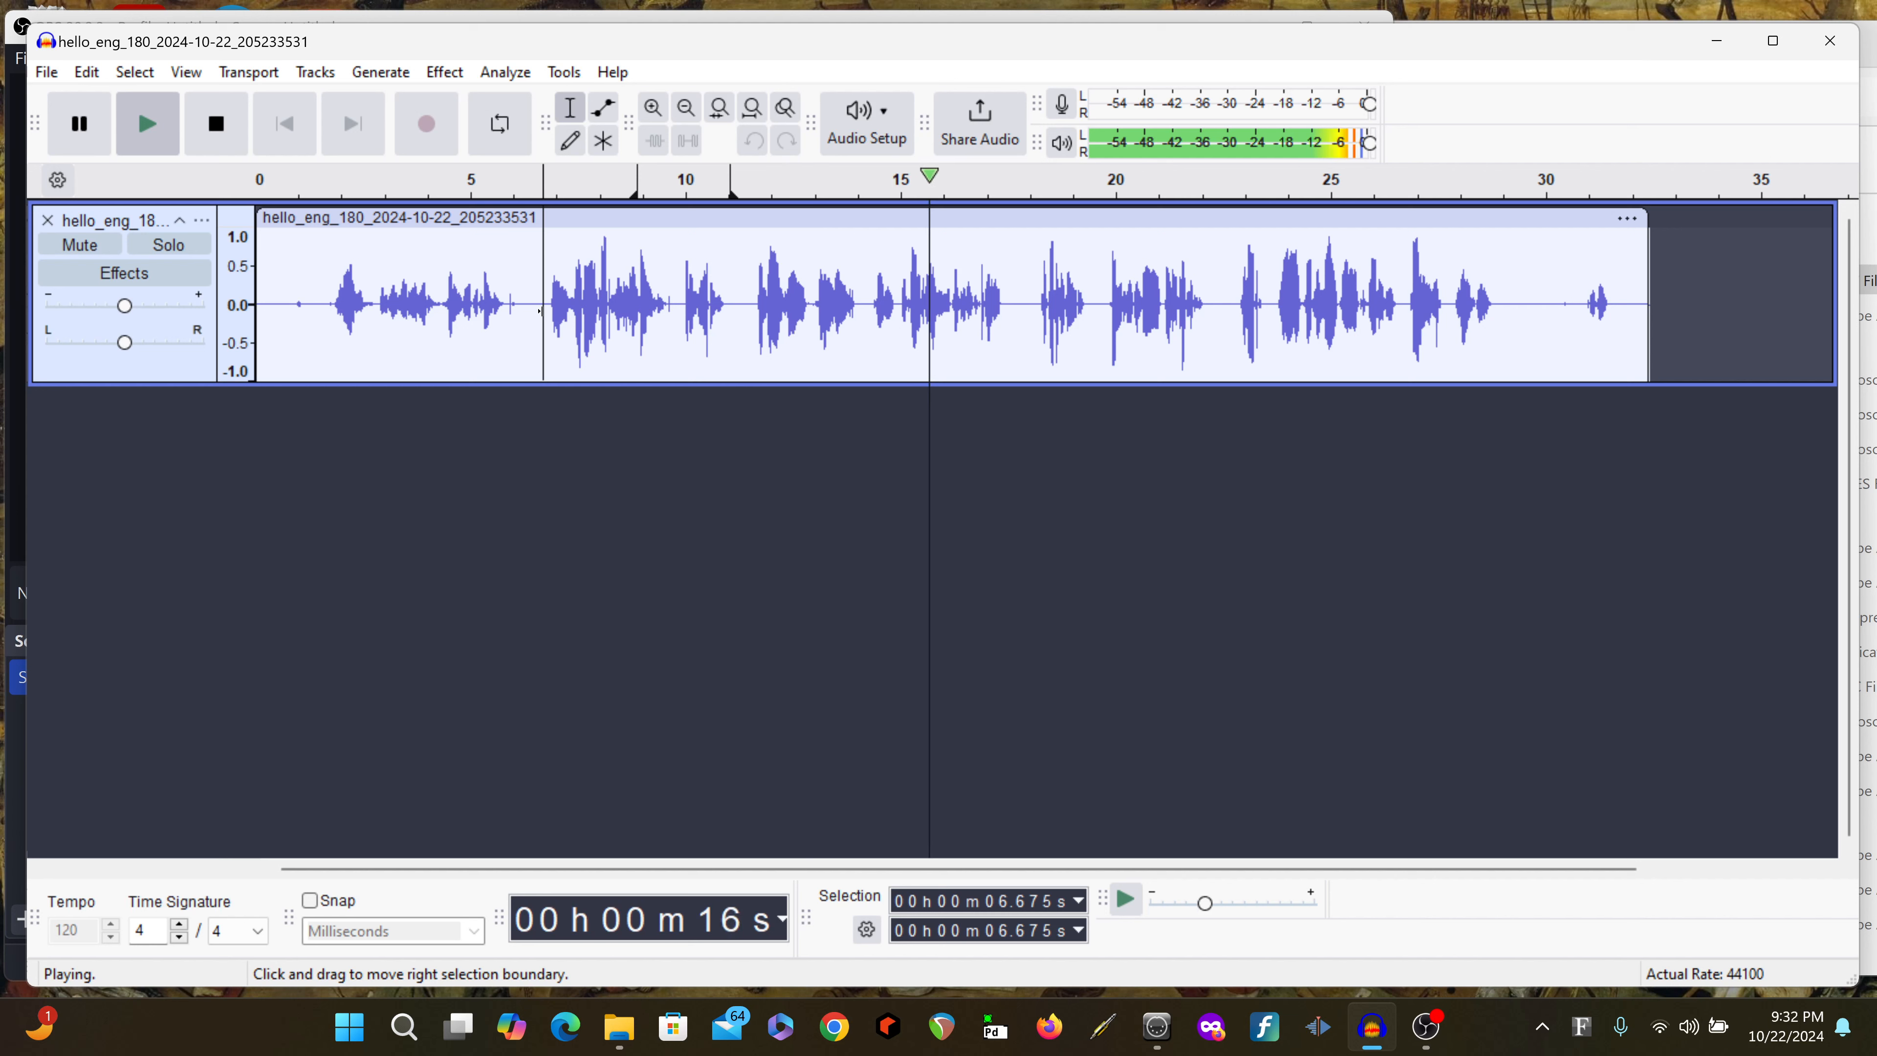
pyautogui.press('space')
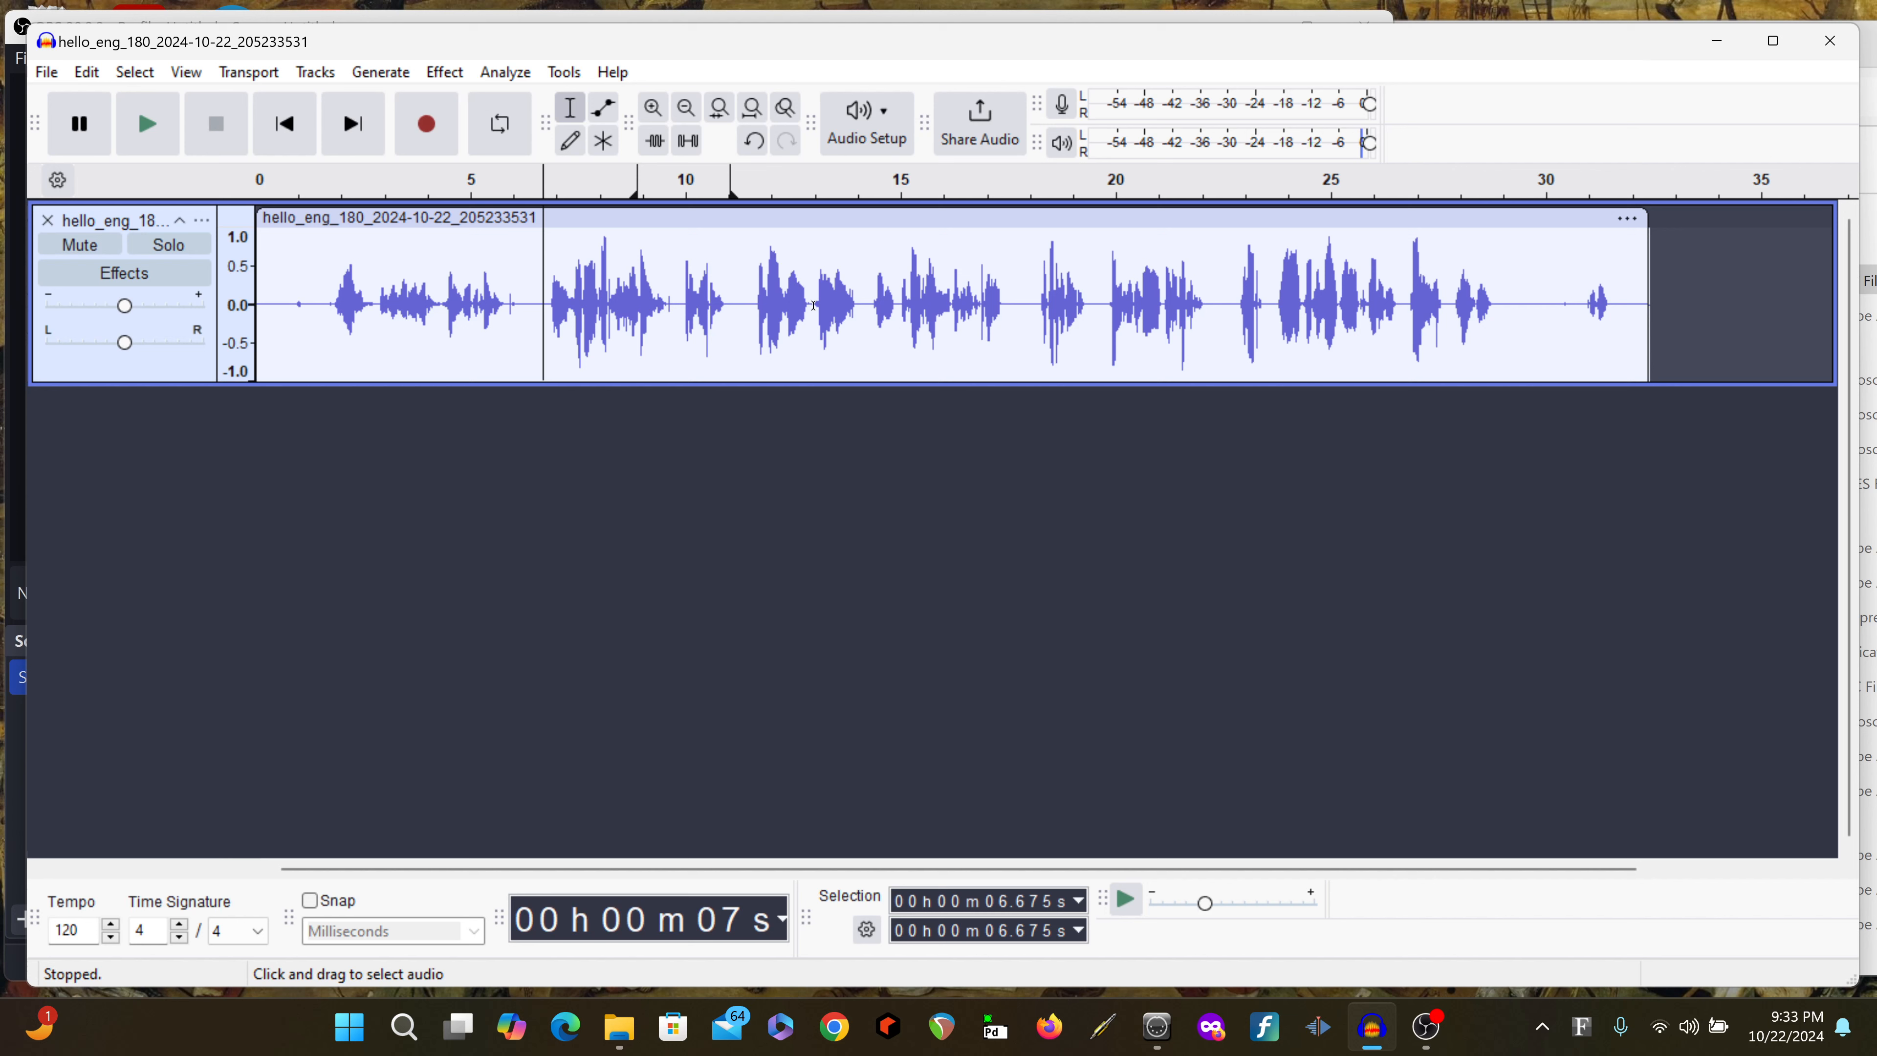
pyautogui.click(728, 307)
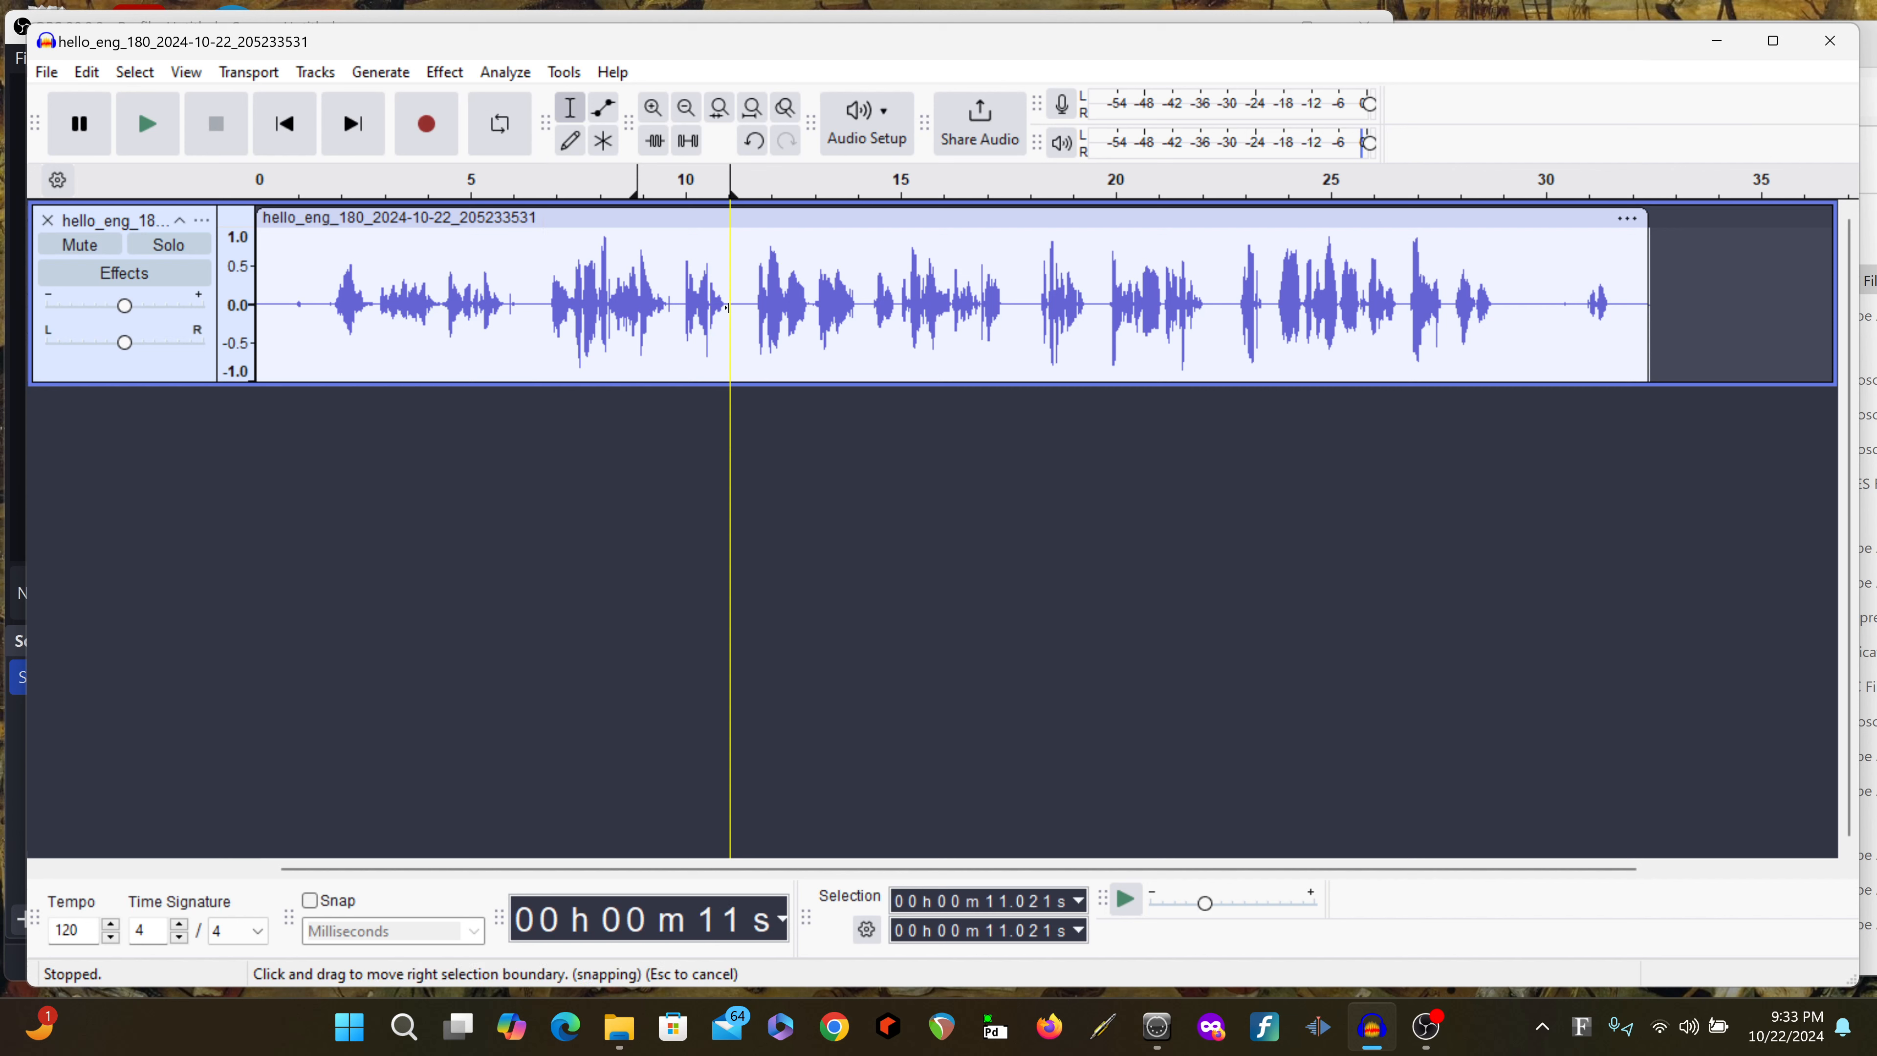
pyautogui.press('space')
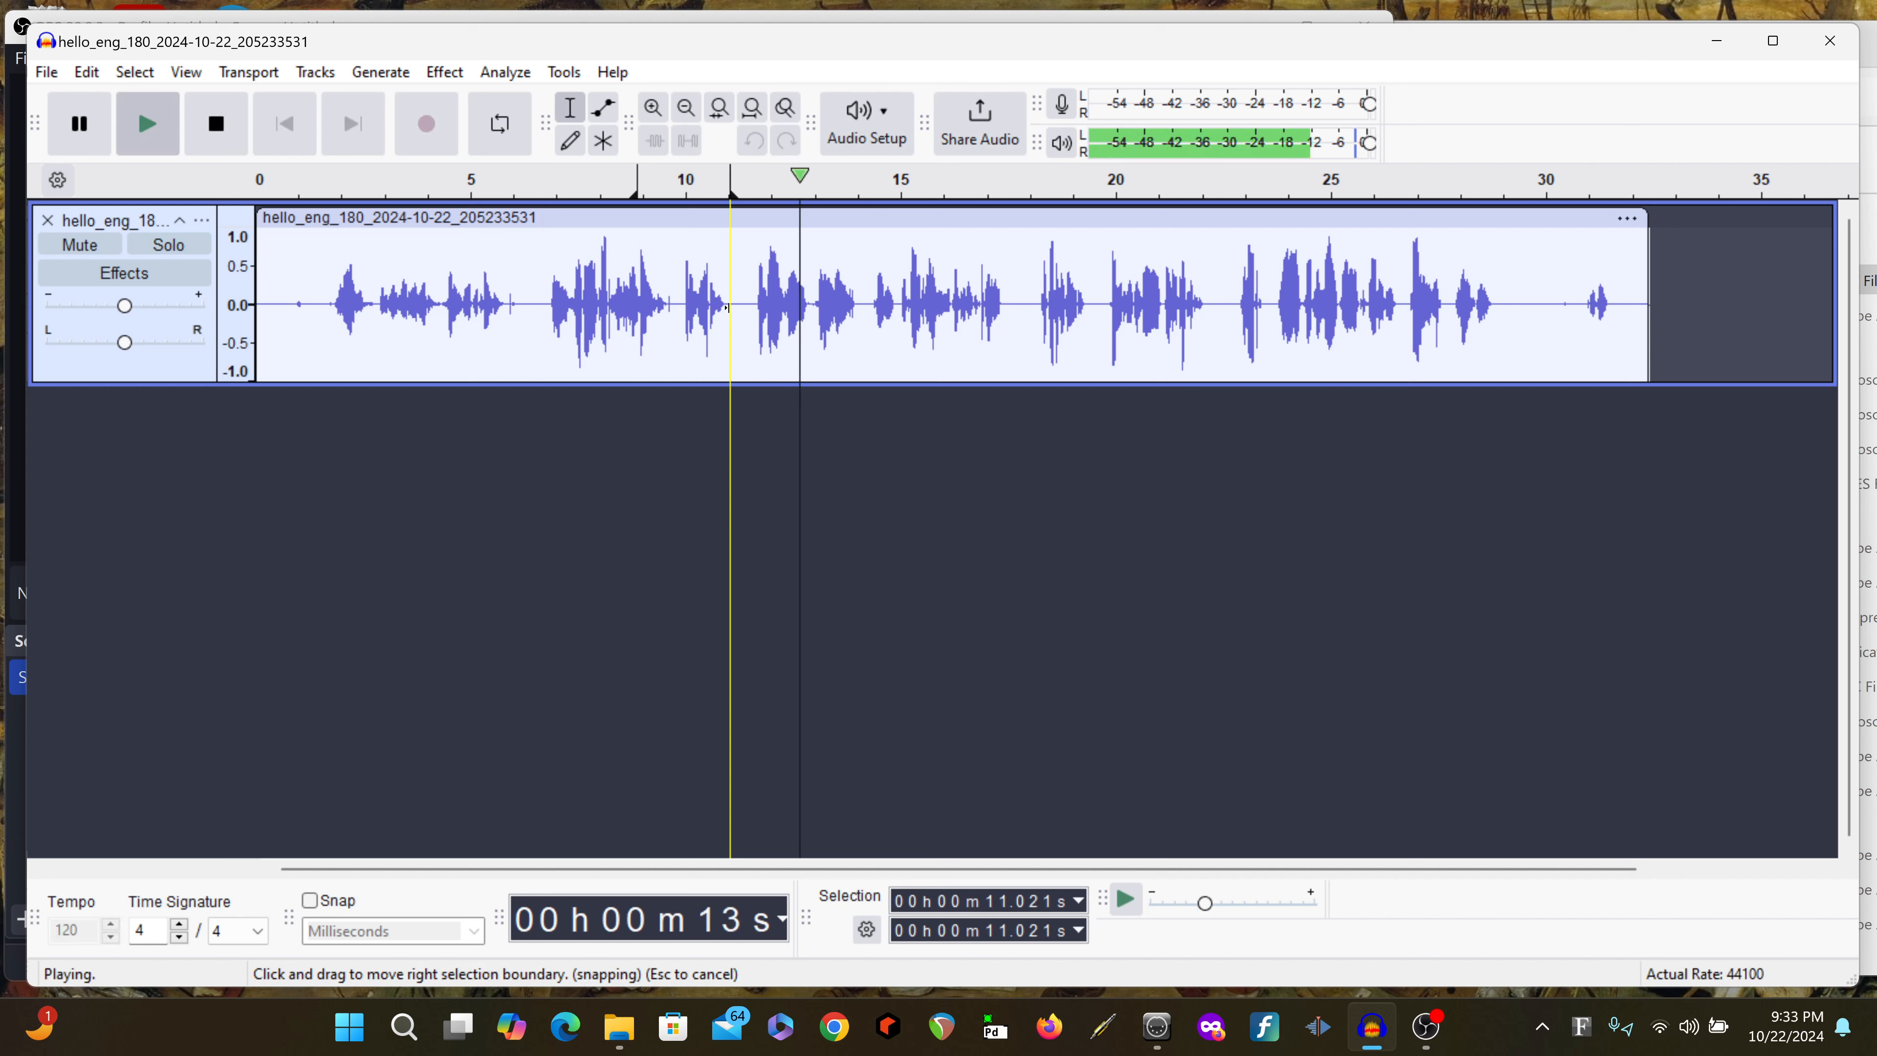
pyautogui.press('space')
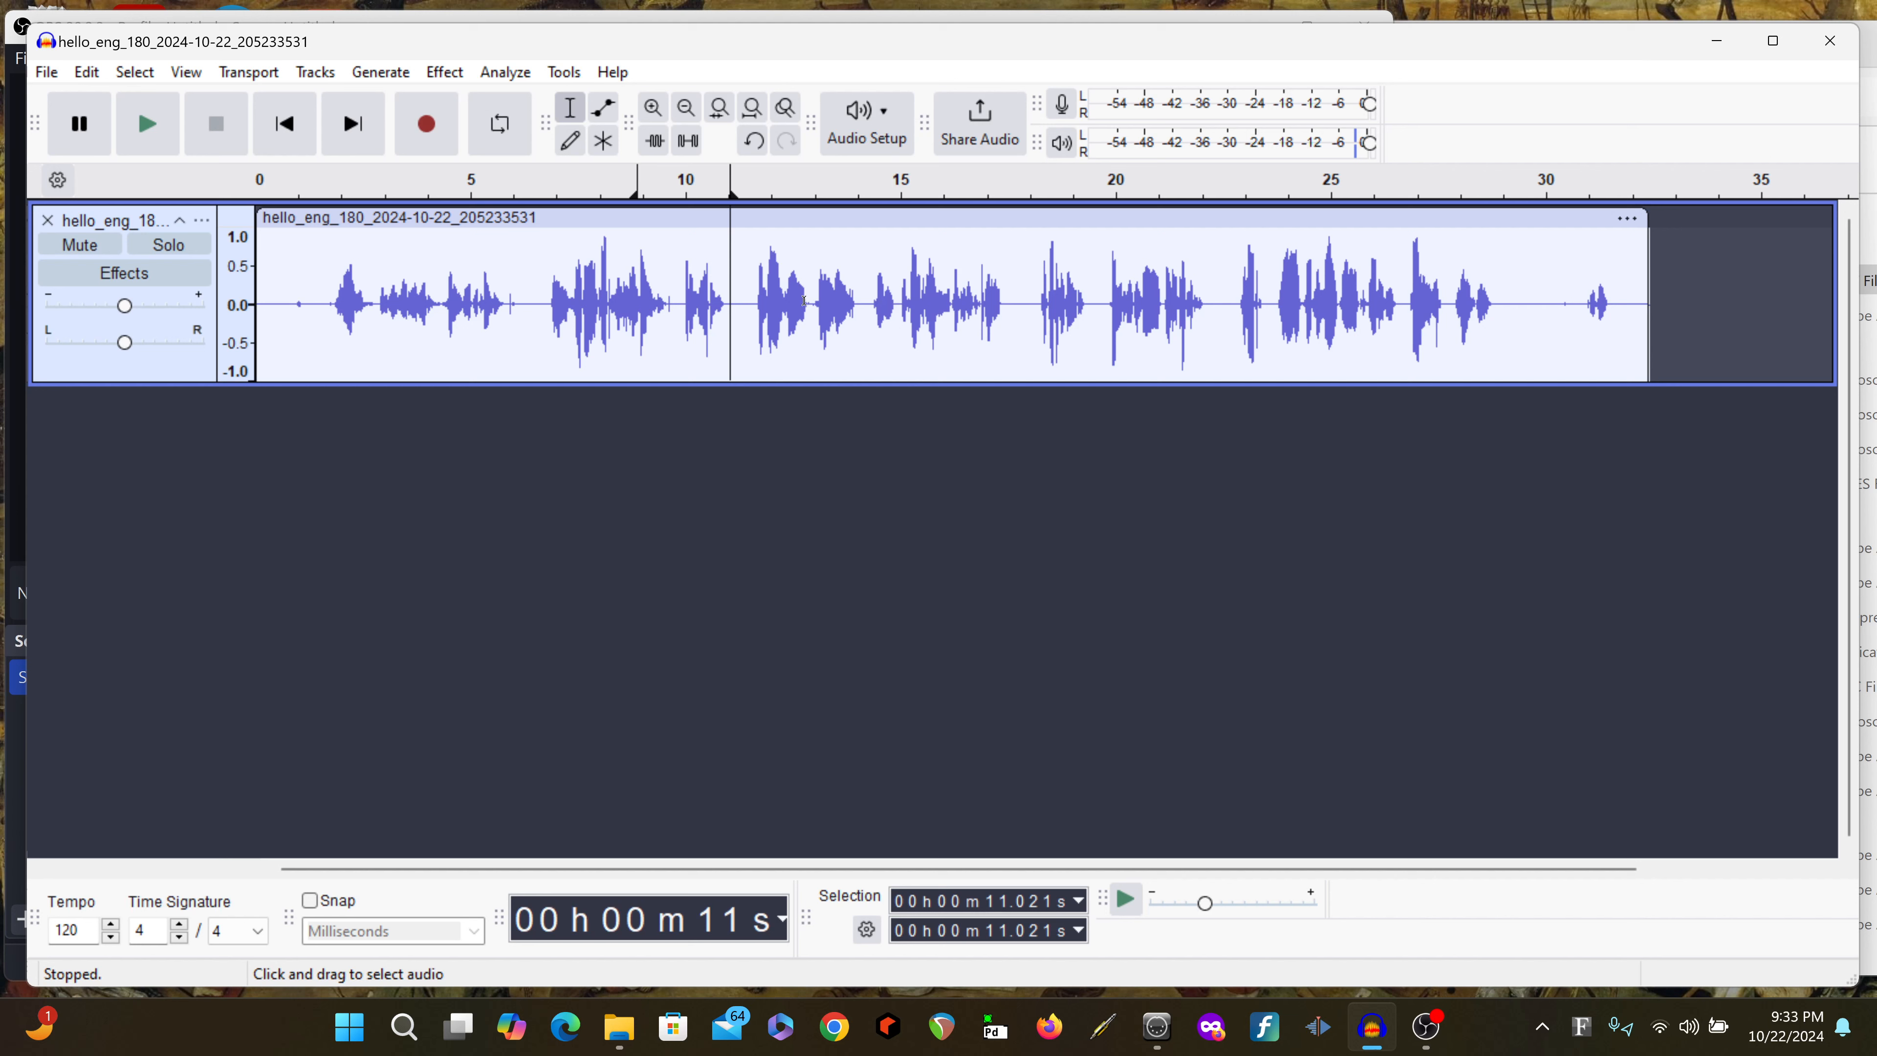
# Select the clip from about 12.9 seconds to its end and preview the Reverb effect with its current settings
pyautogui.moveTo(811, 300); pyautogui.dragTo(1654, 289)
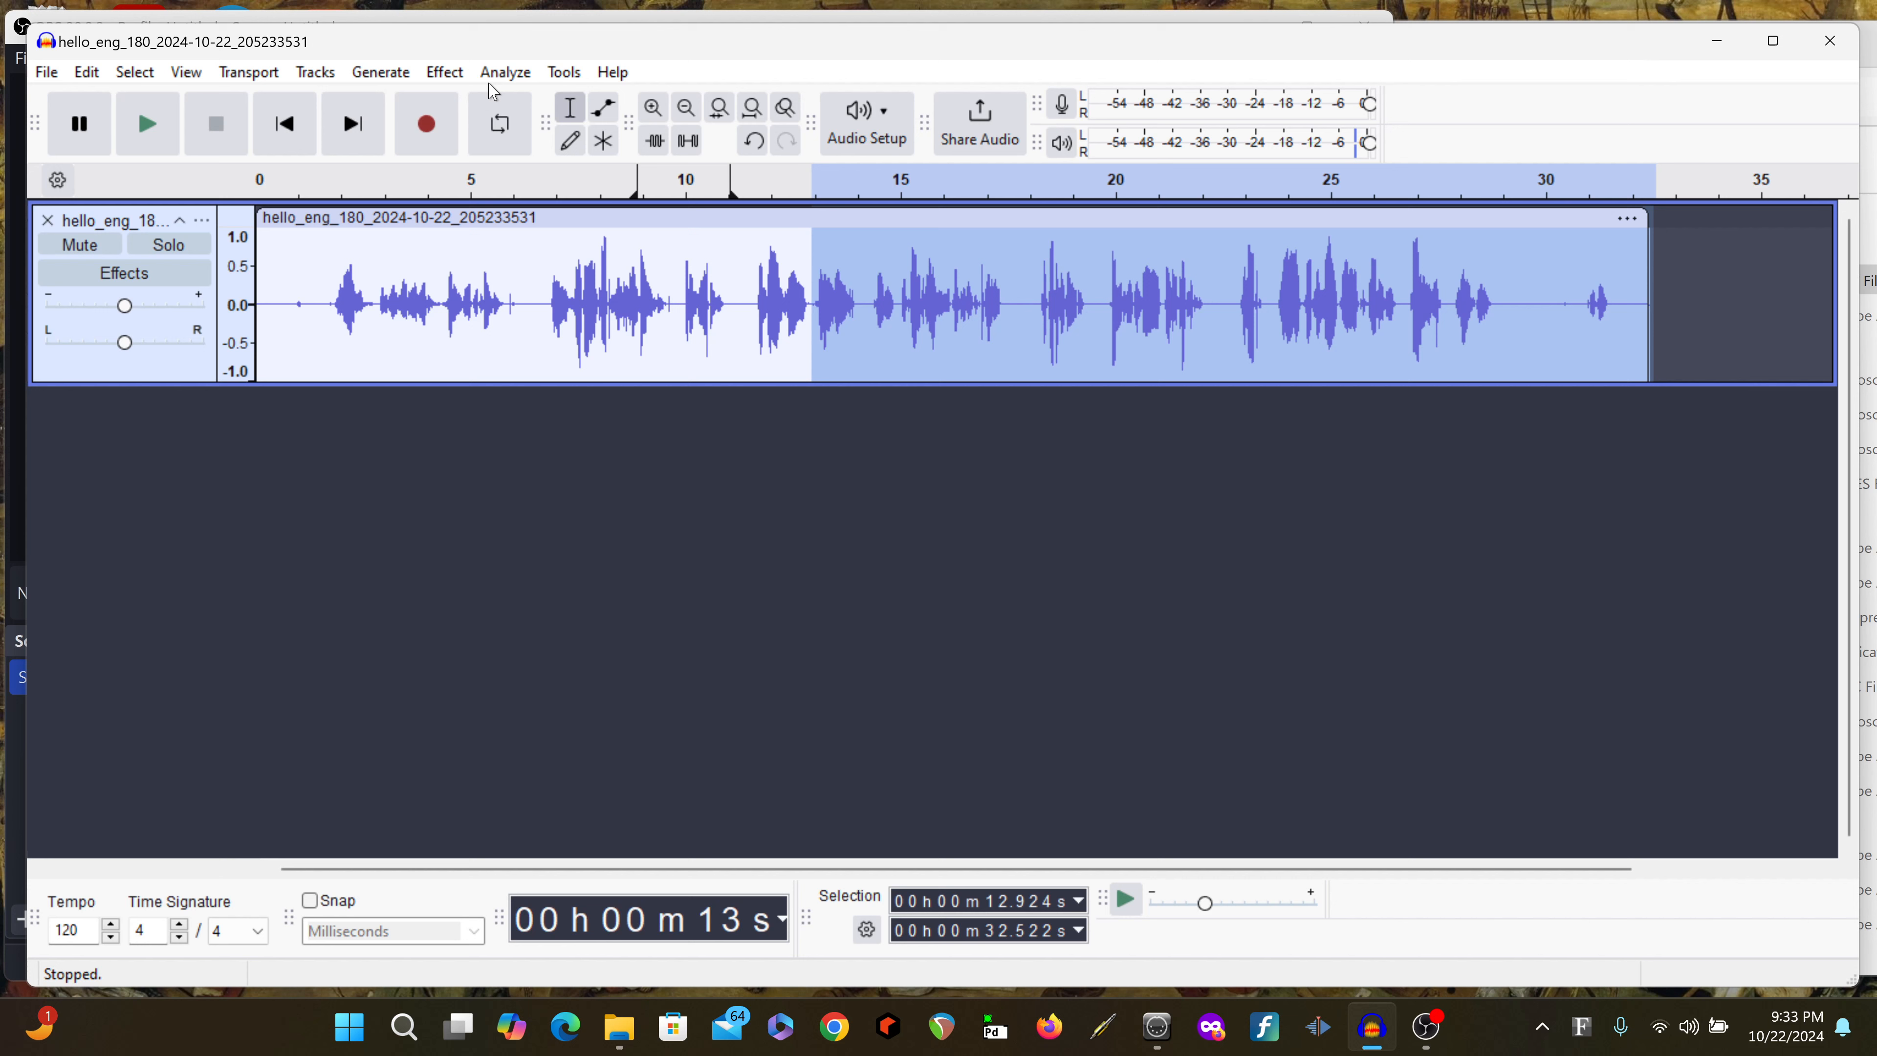
pyautogui.click(444, 74)
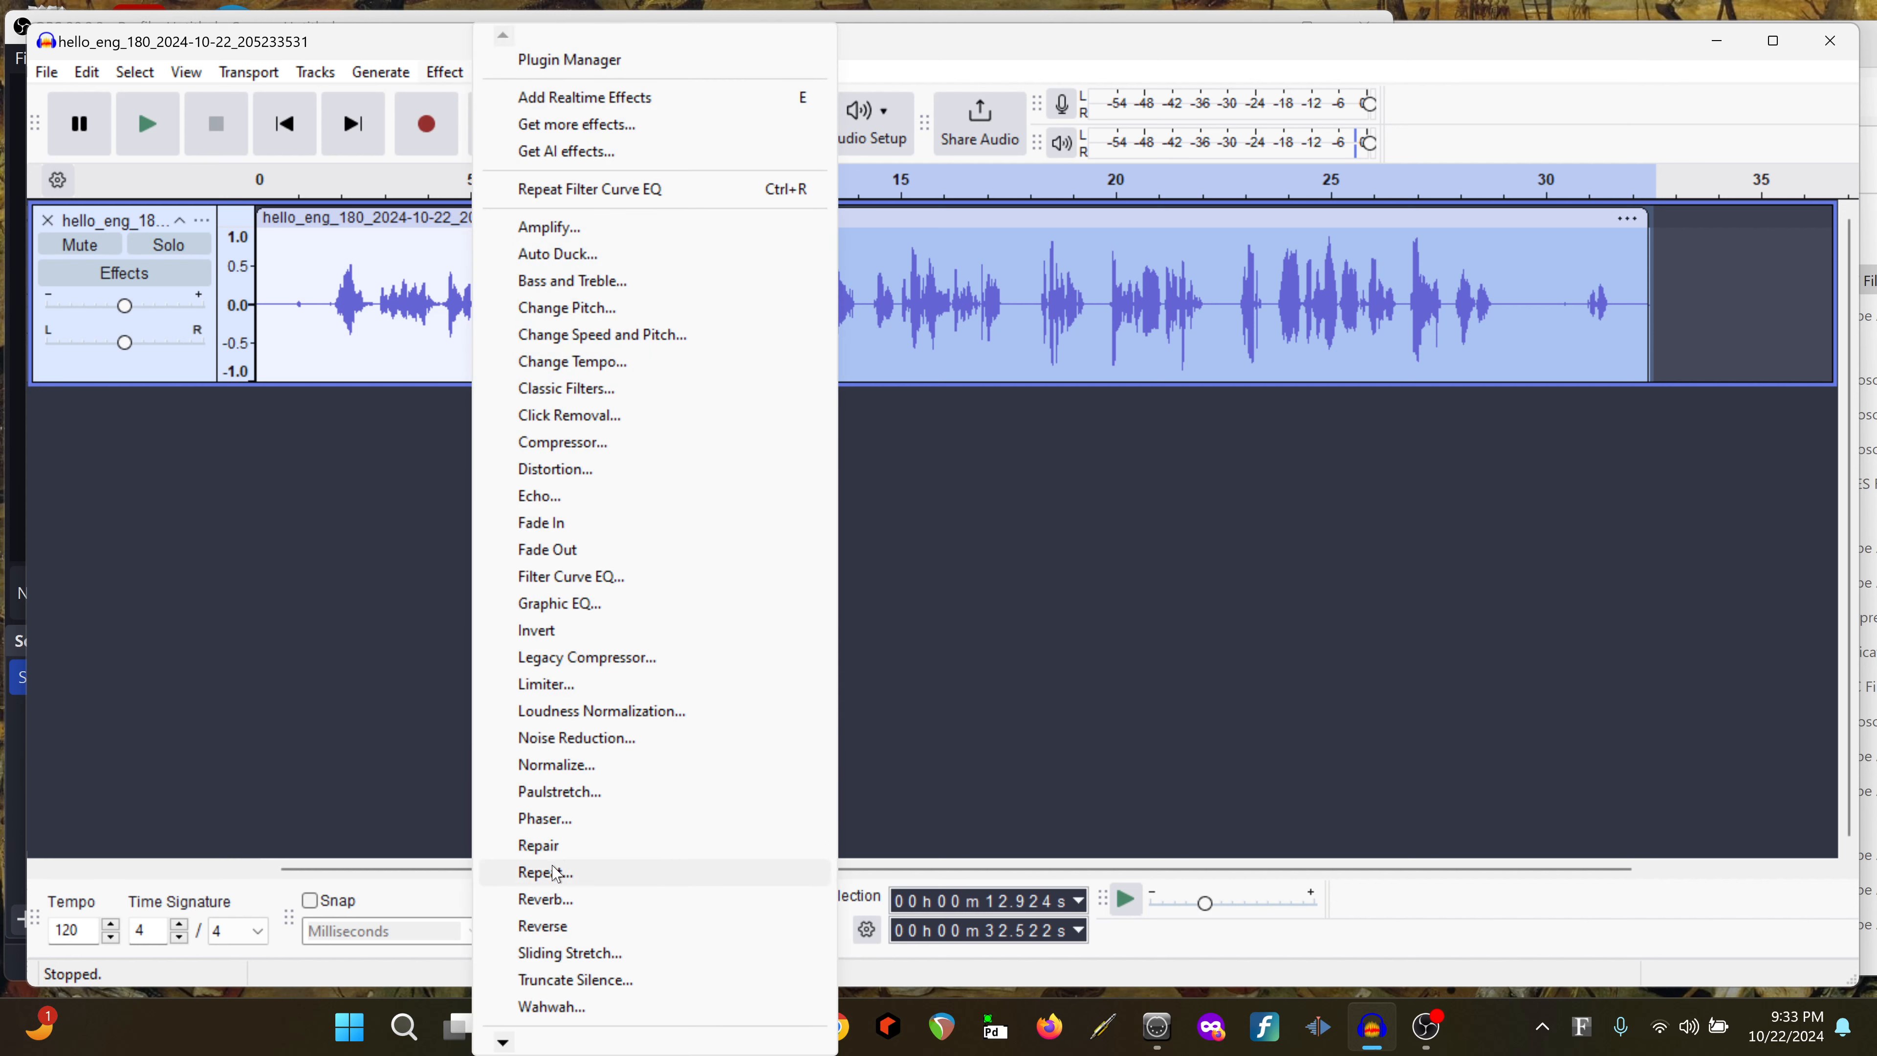
pyautogui.click(547, 899)
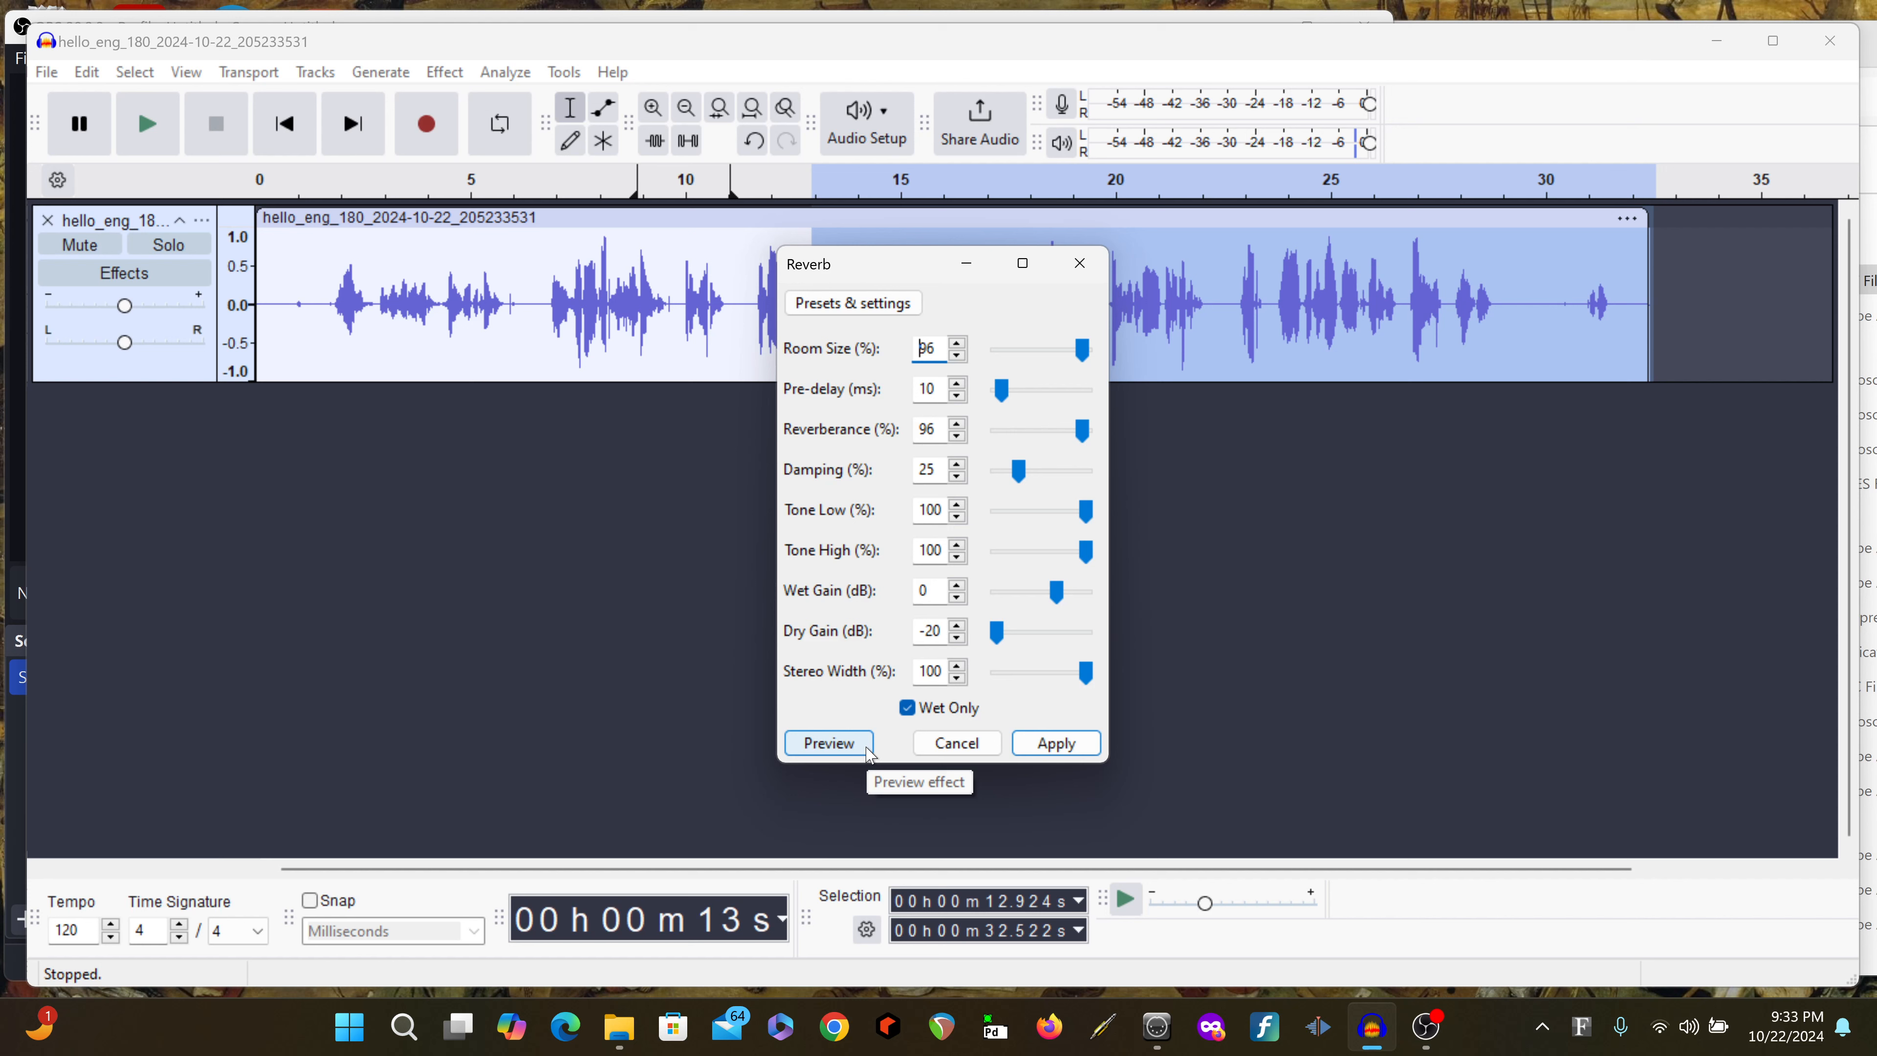
pyautogui.click(828, 743)
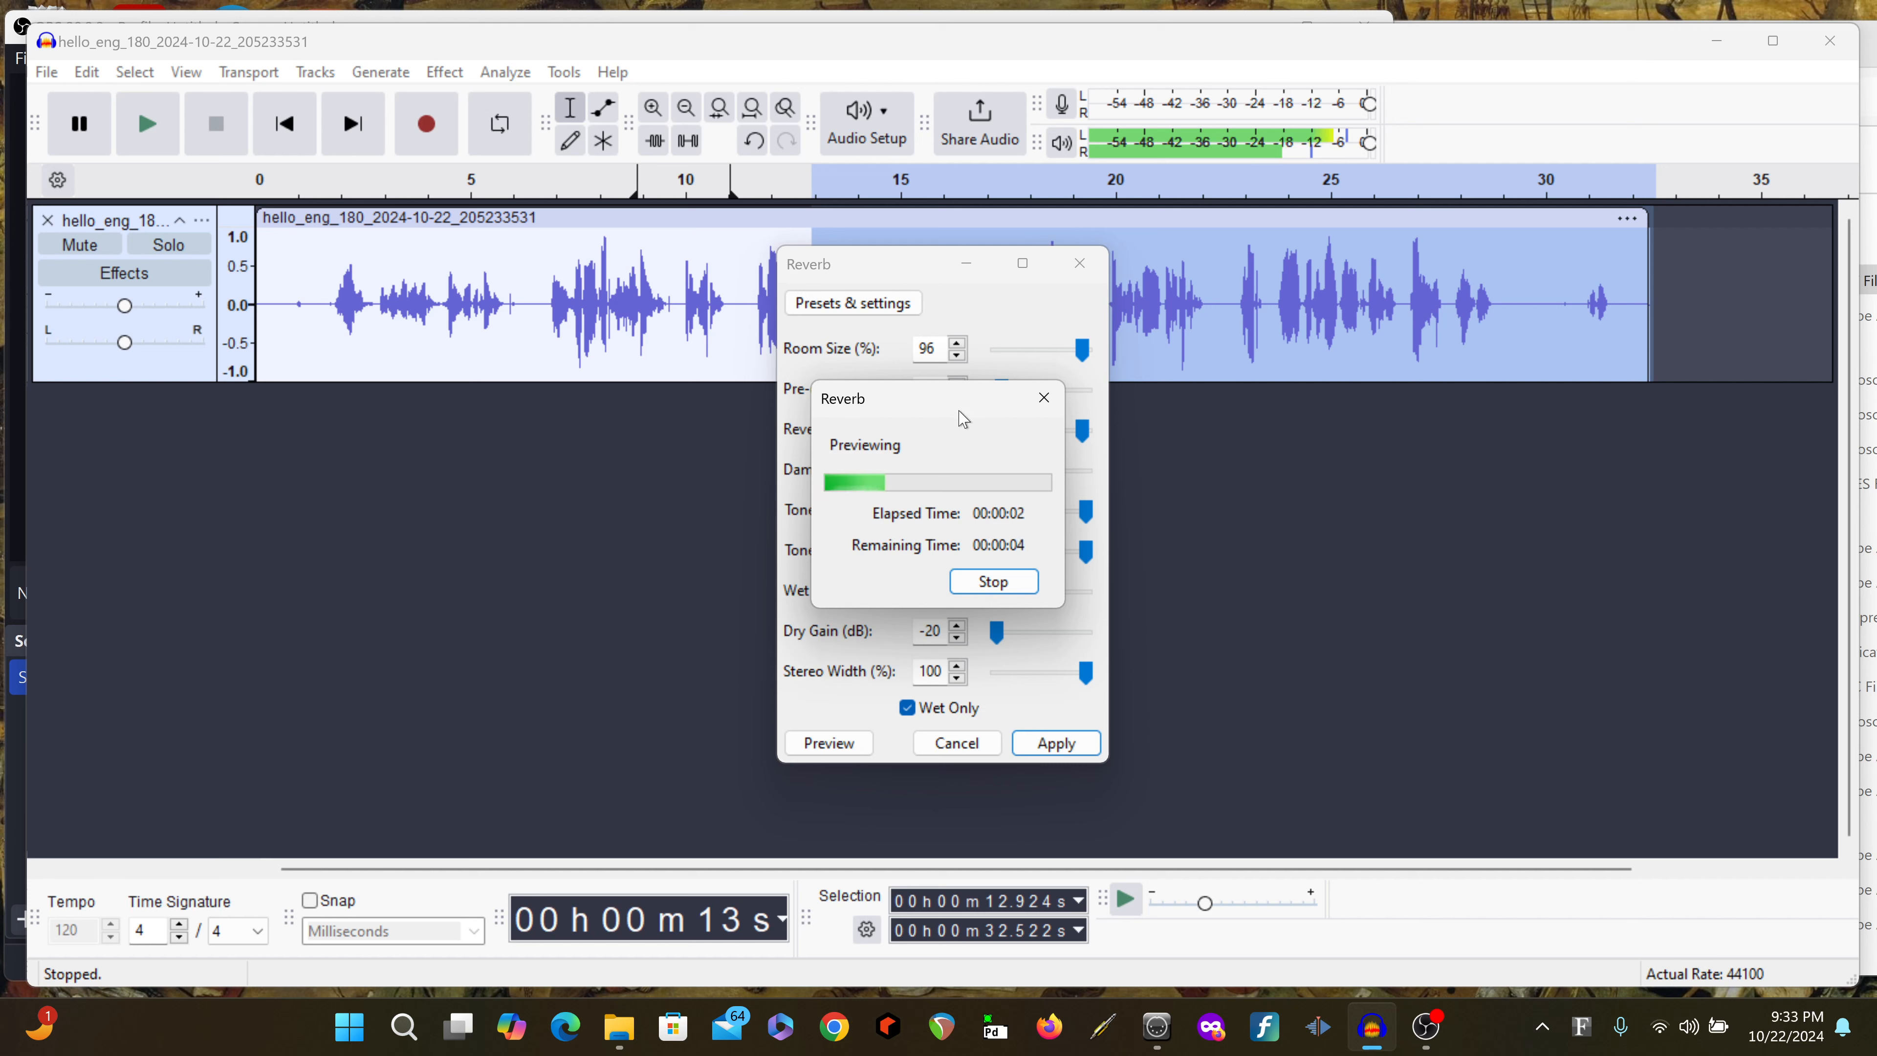
pyautogui.click(1008, 588)
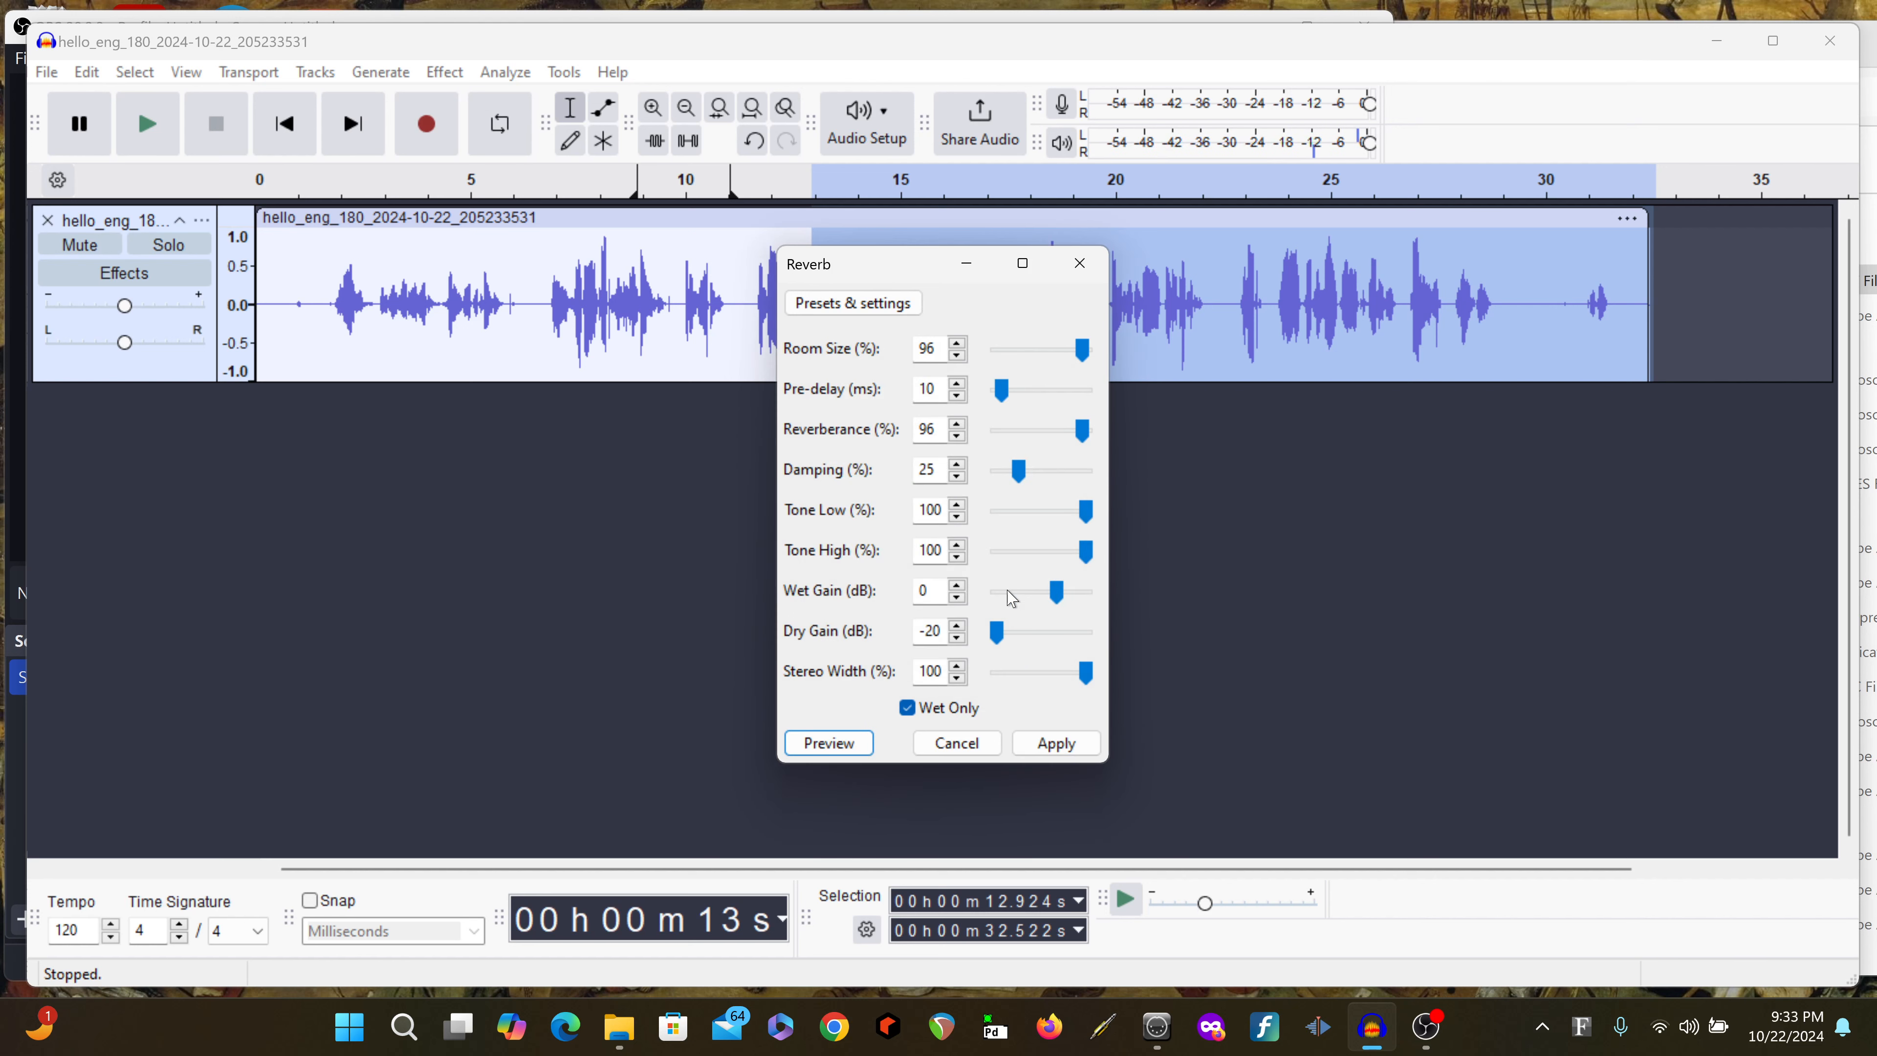
# Turn off Wet Only in the Reverb, set Dry Gain to -11 dB and Wet Gain to -3 dB, and preview the result
pyautogui.click(907, 708)
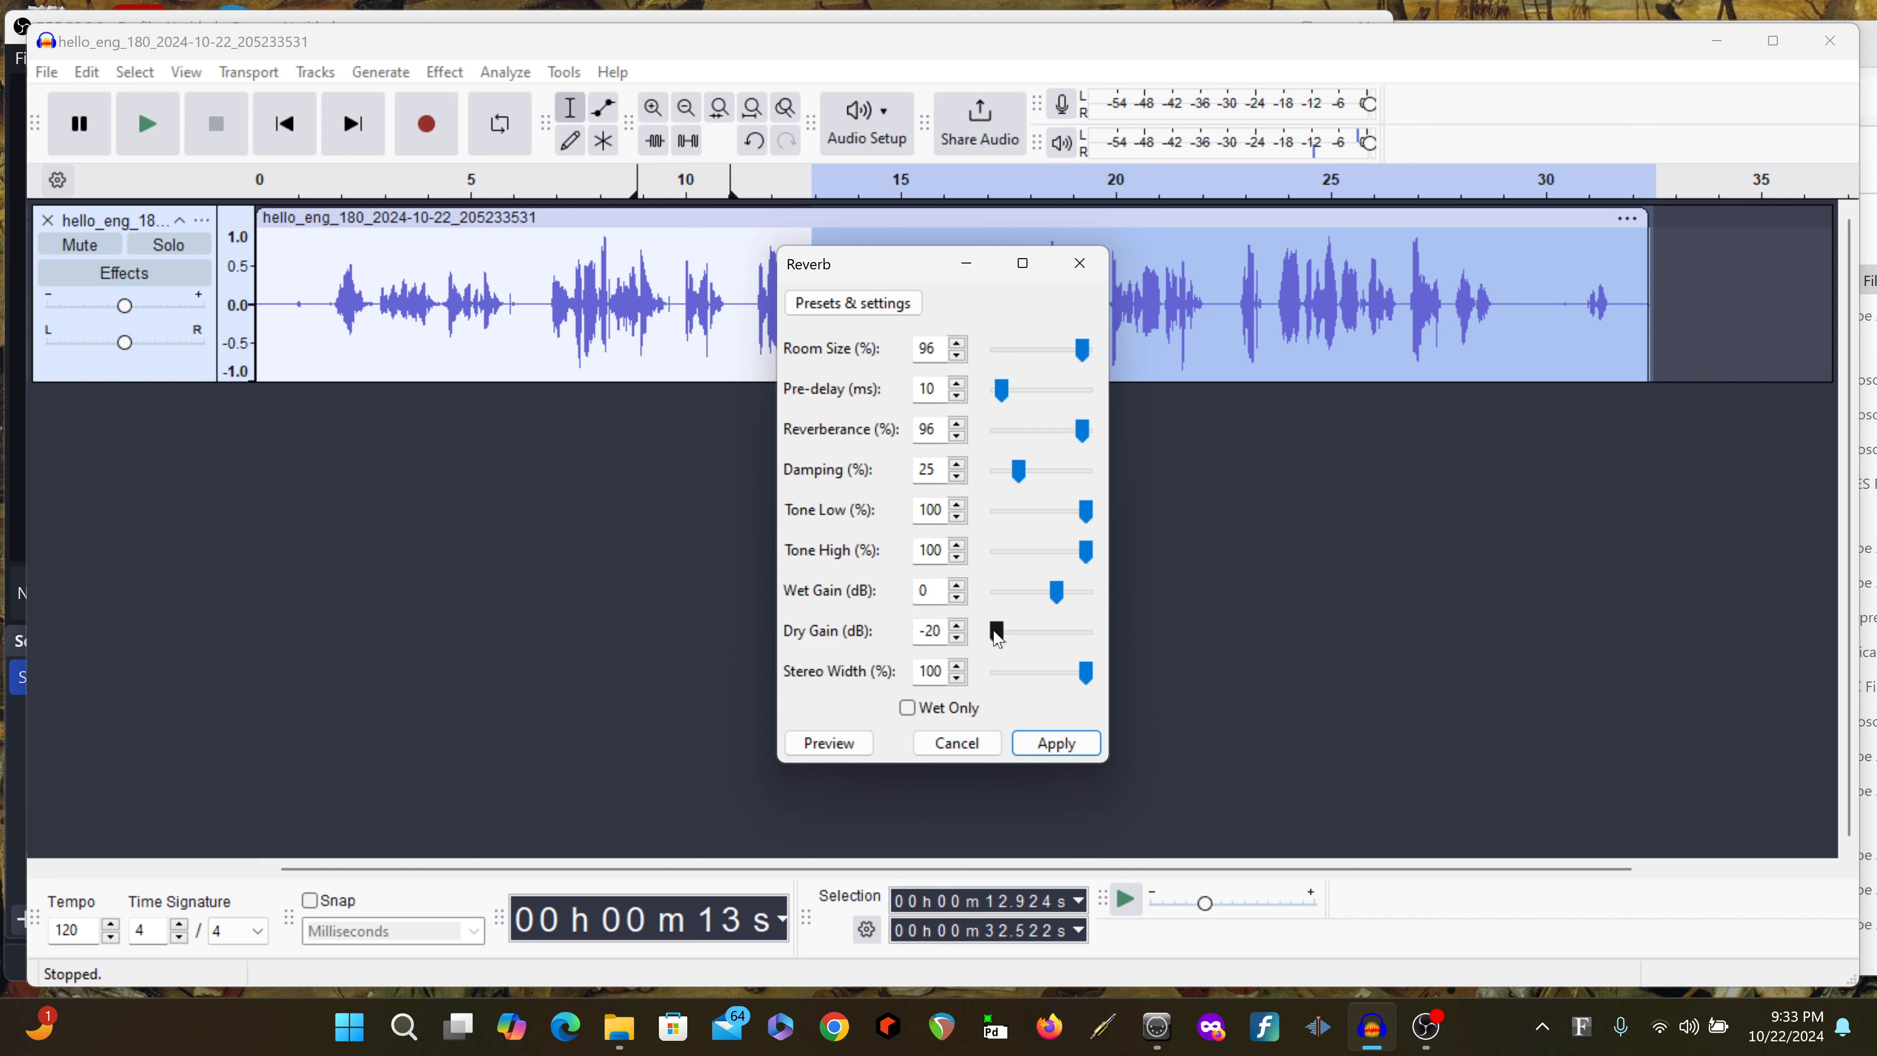
pyautogui.moveTo(996, 632); pyautogui.dragTo(1022, 635)
pyautogui.moveTo(1025, 635); pyautogui.dragTo(1025, 633)
pyautogui.moveTo(1059, 603); pyautogui.dragTo(1050, 602)
pyautogui.click(855, 749)
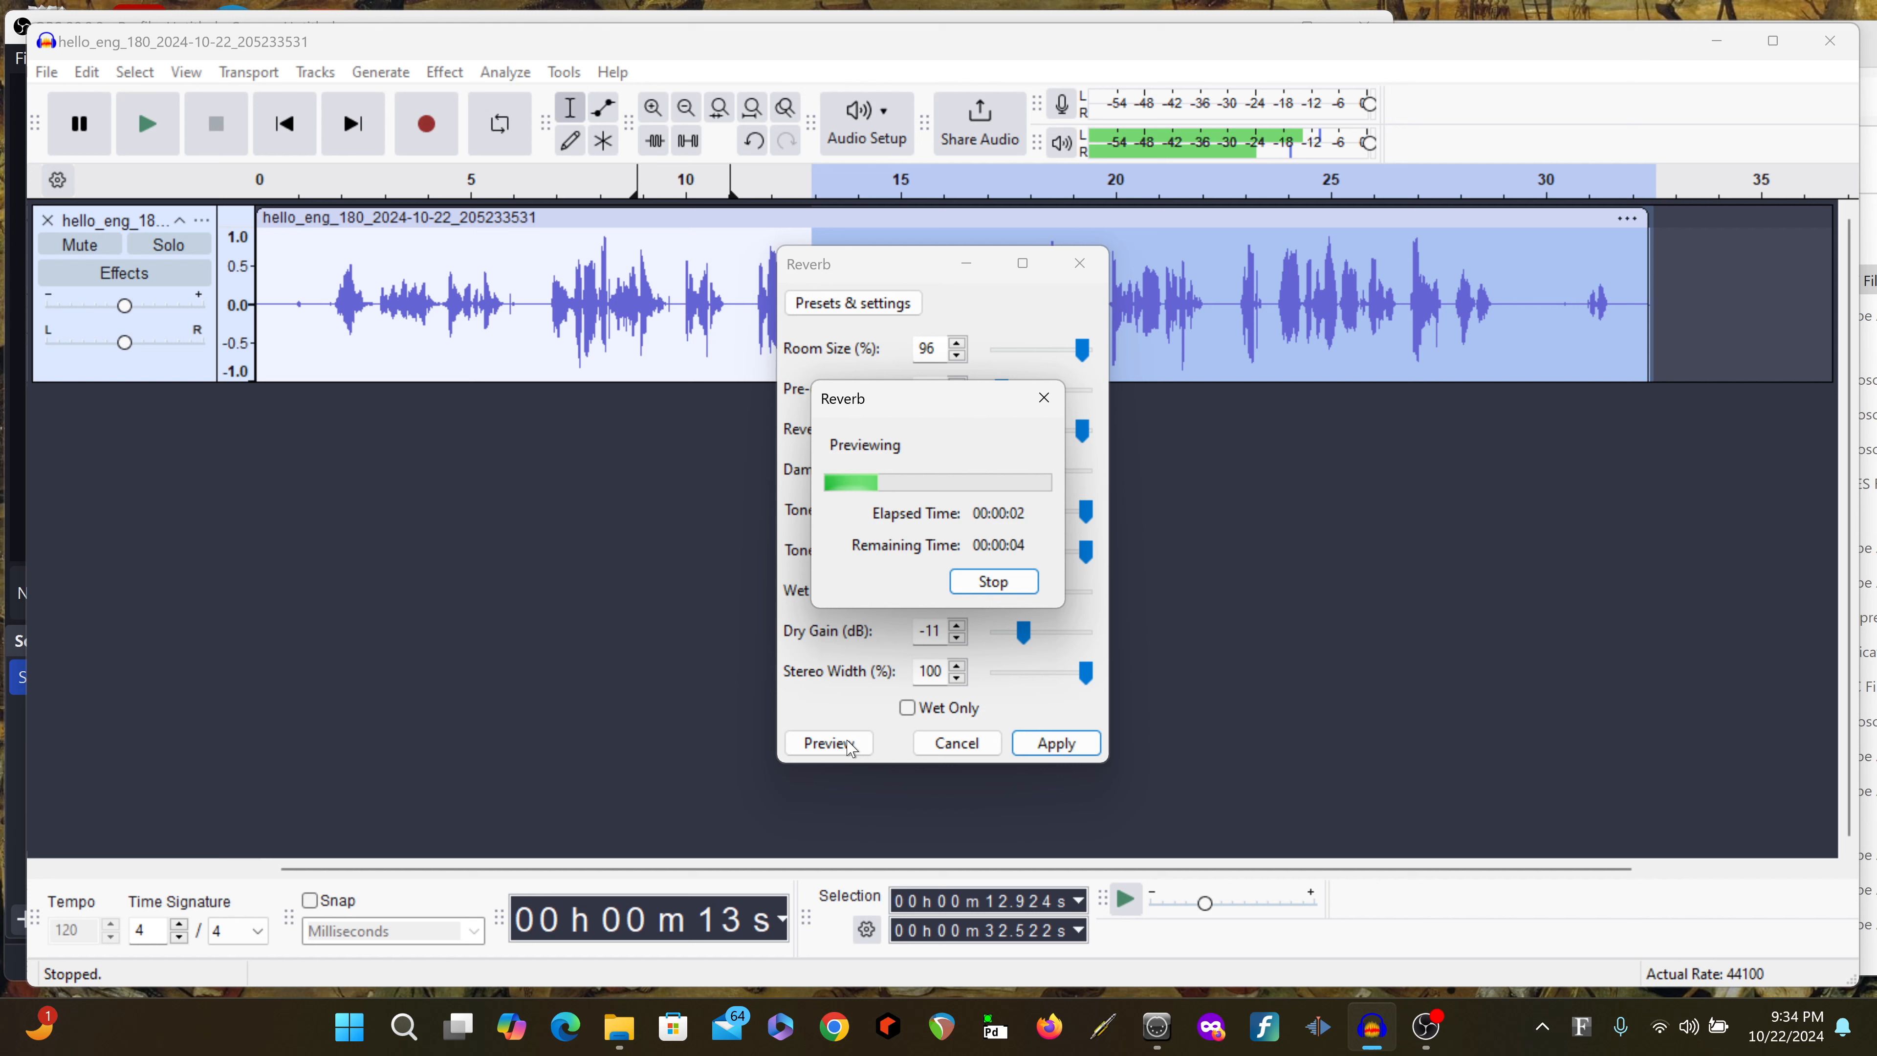
pyautogui.click(994, 581)
# Reduce the reverb's Stereo Width to 78%, Room Size to 82%, Reverberance to 77% and Damping to 14%
pyautogui.moveTo(1086, 673); pyautogui.dragTo(1067, 672)
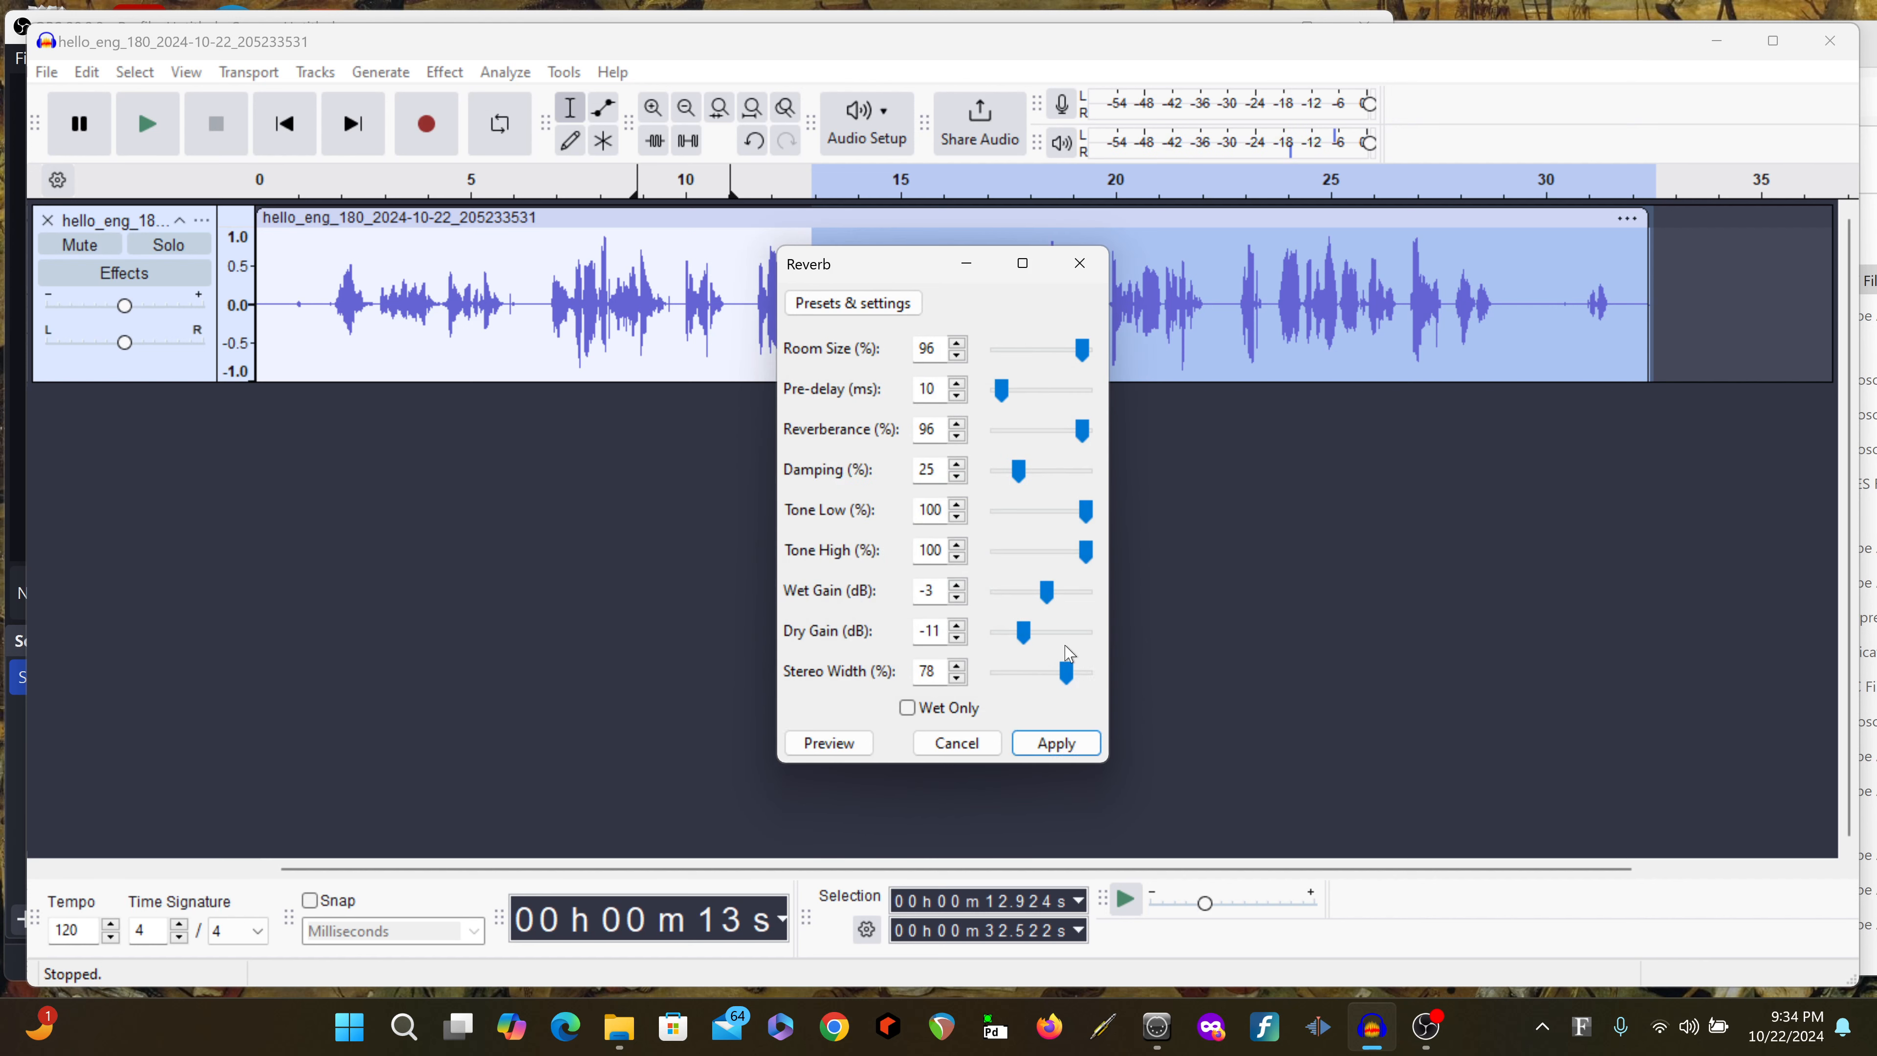
pyautogui.moveTo(1079, 362); pyautogui.dragTo(1068, 361)
pyautogui.moveTo(1083, 431); pyautogui.dragTo(1011, 482)
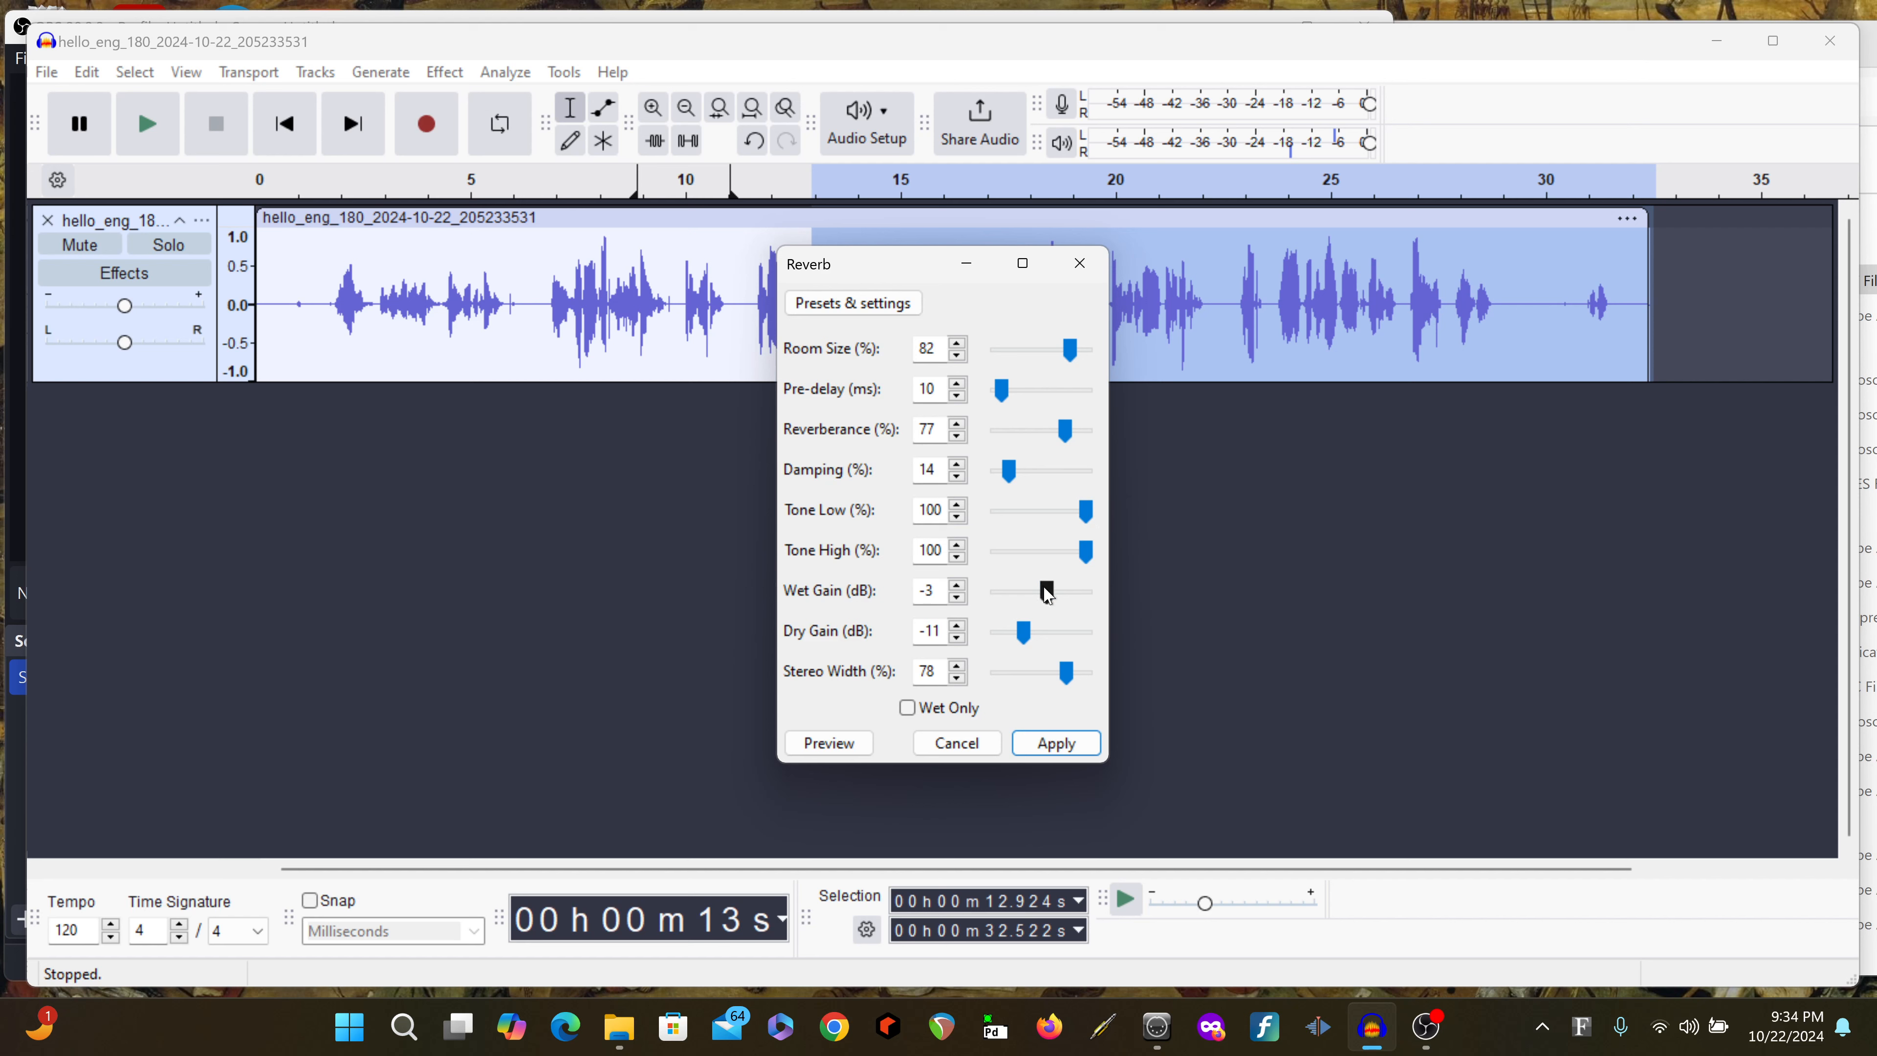
# Set the reverb's Wet Gain to -5 dB and Dry Gain to -6 dB, preview it, and raise Pre-delay to 38 ms
pyautogui.moveTo(1049, 599); pyautogui.dragTo(1039, 637)
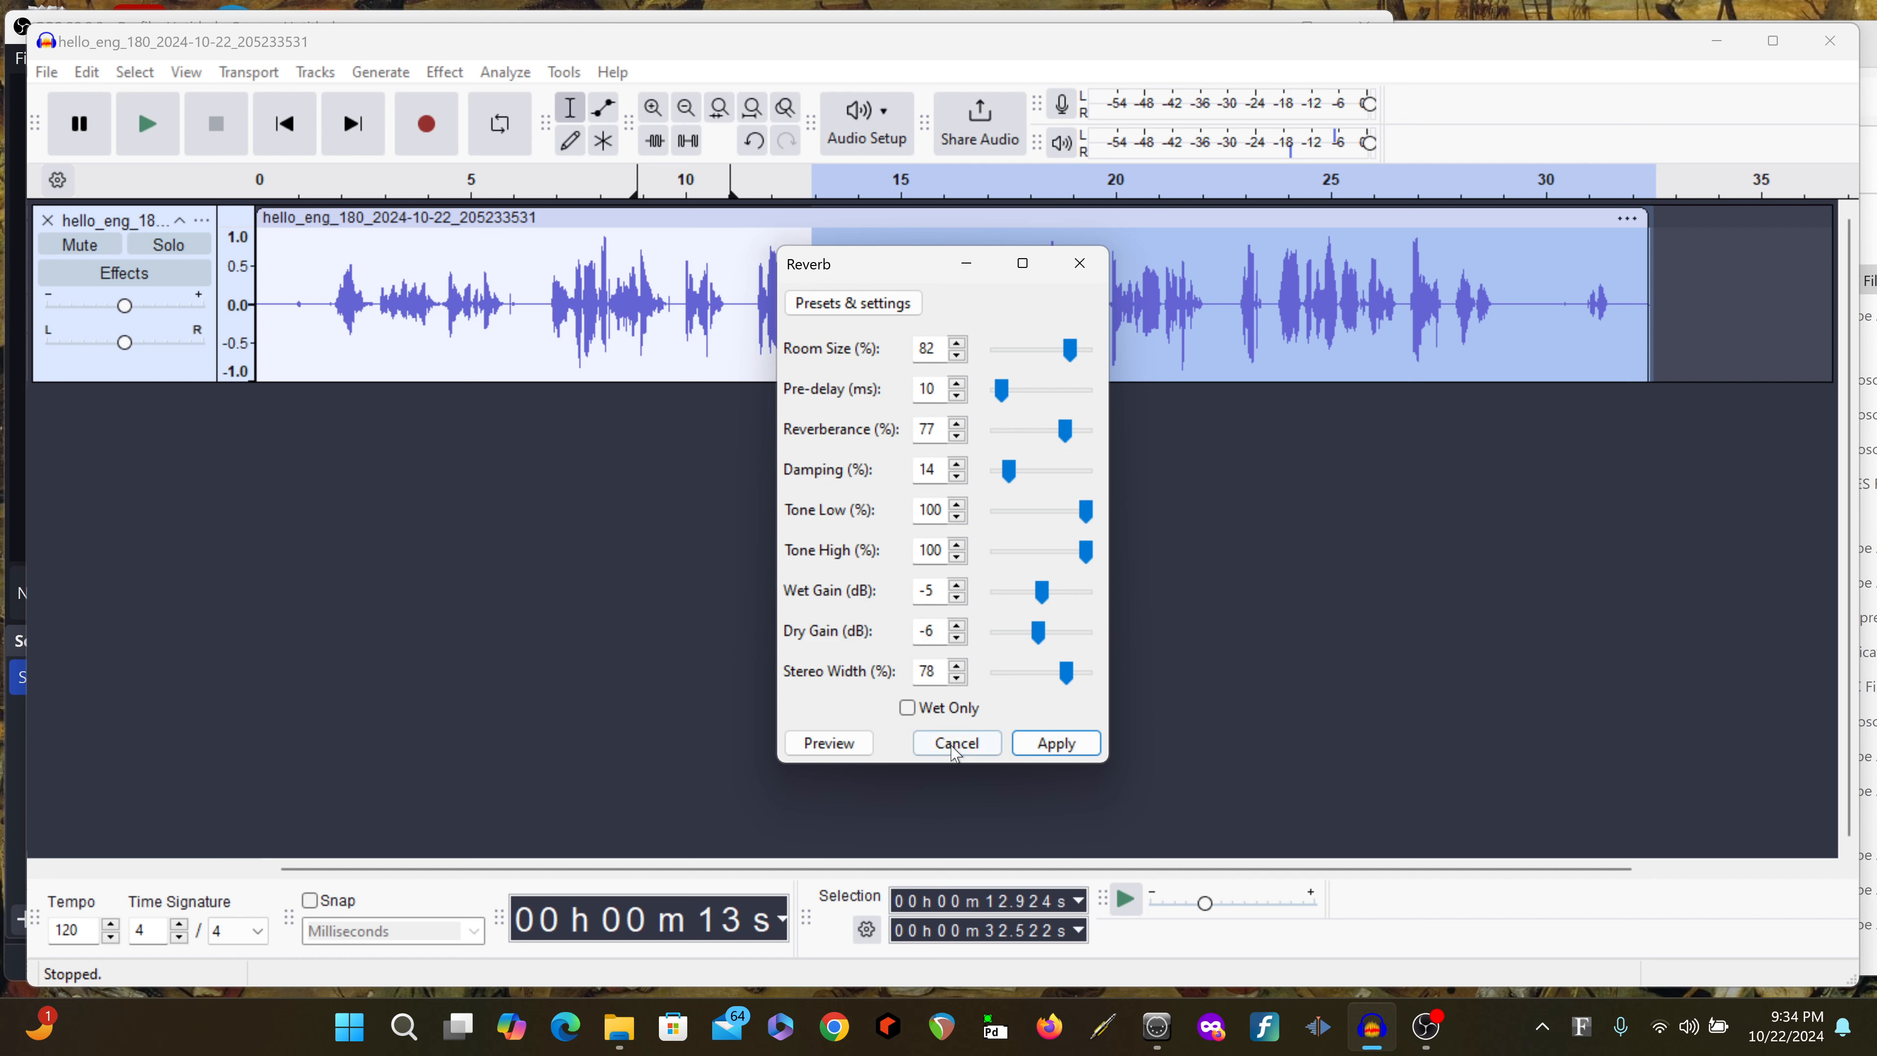
pyautogui.click(850, 745)
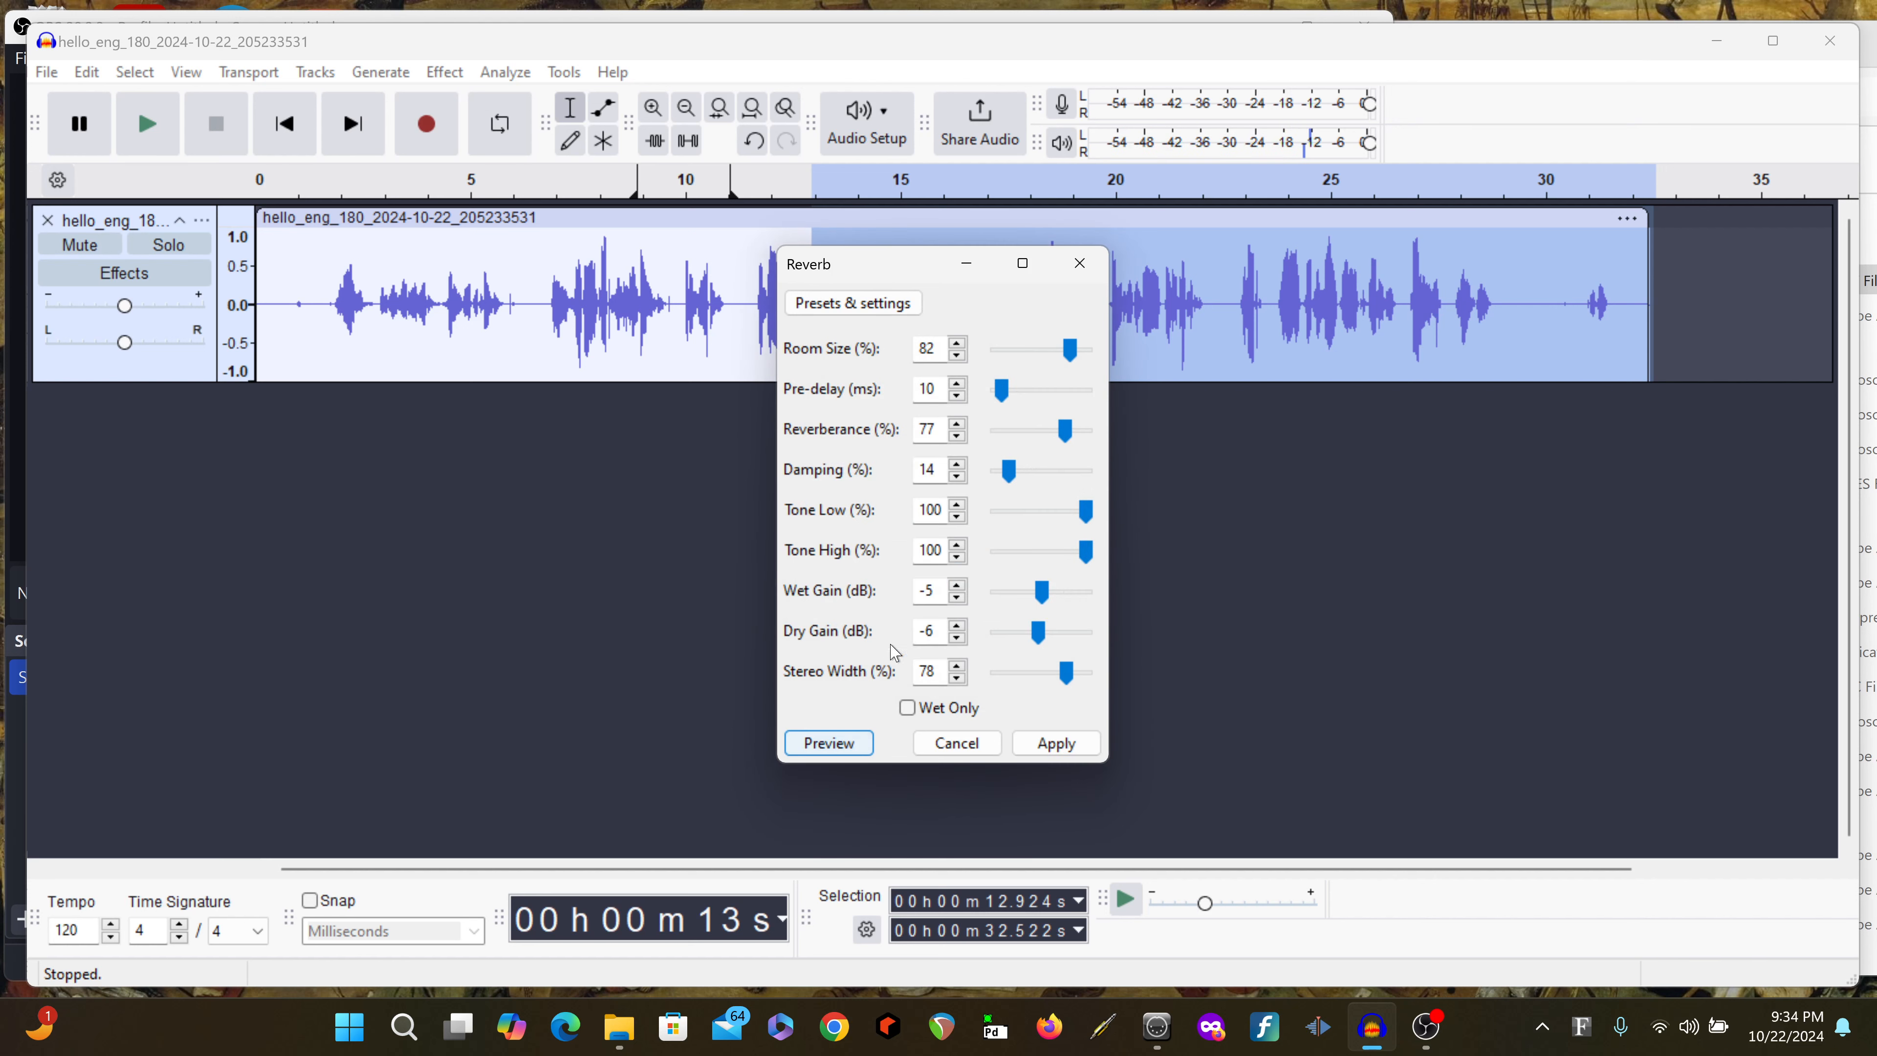
pyautogui.click(1003, 392)
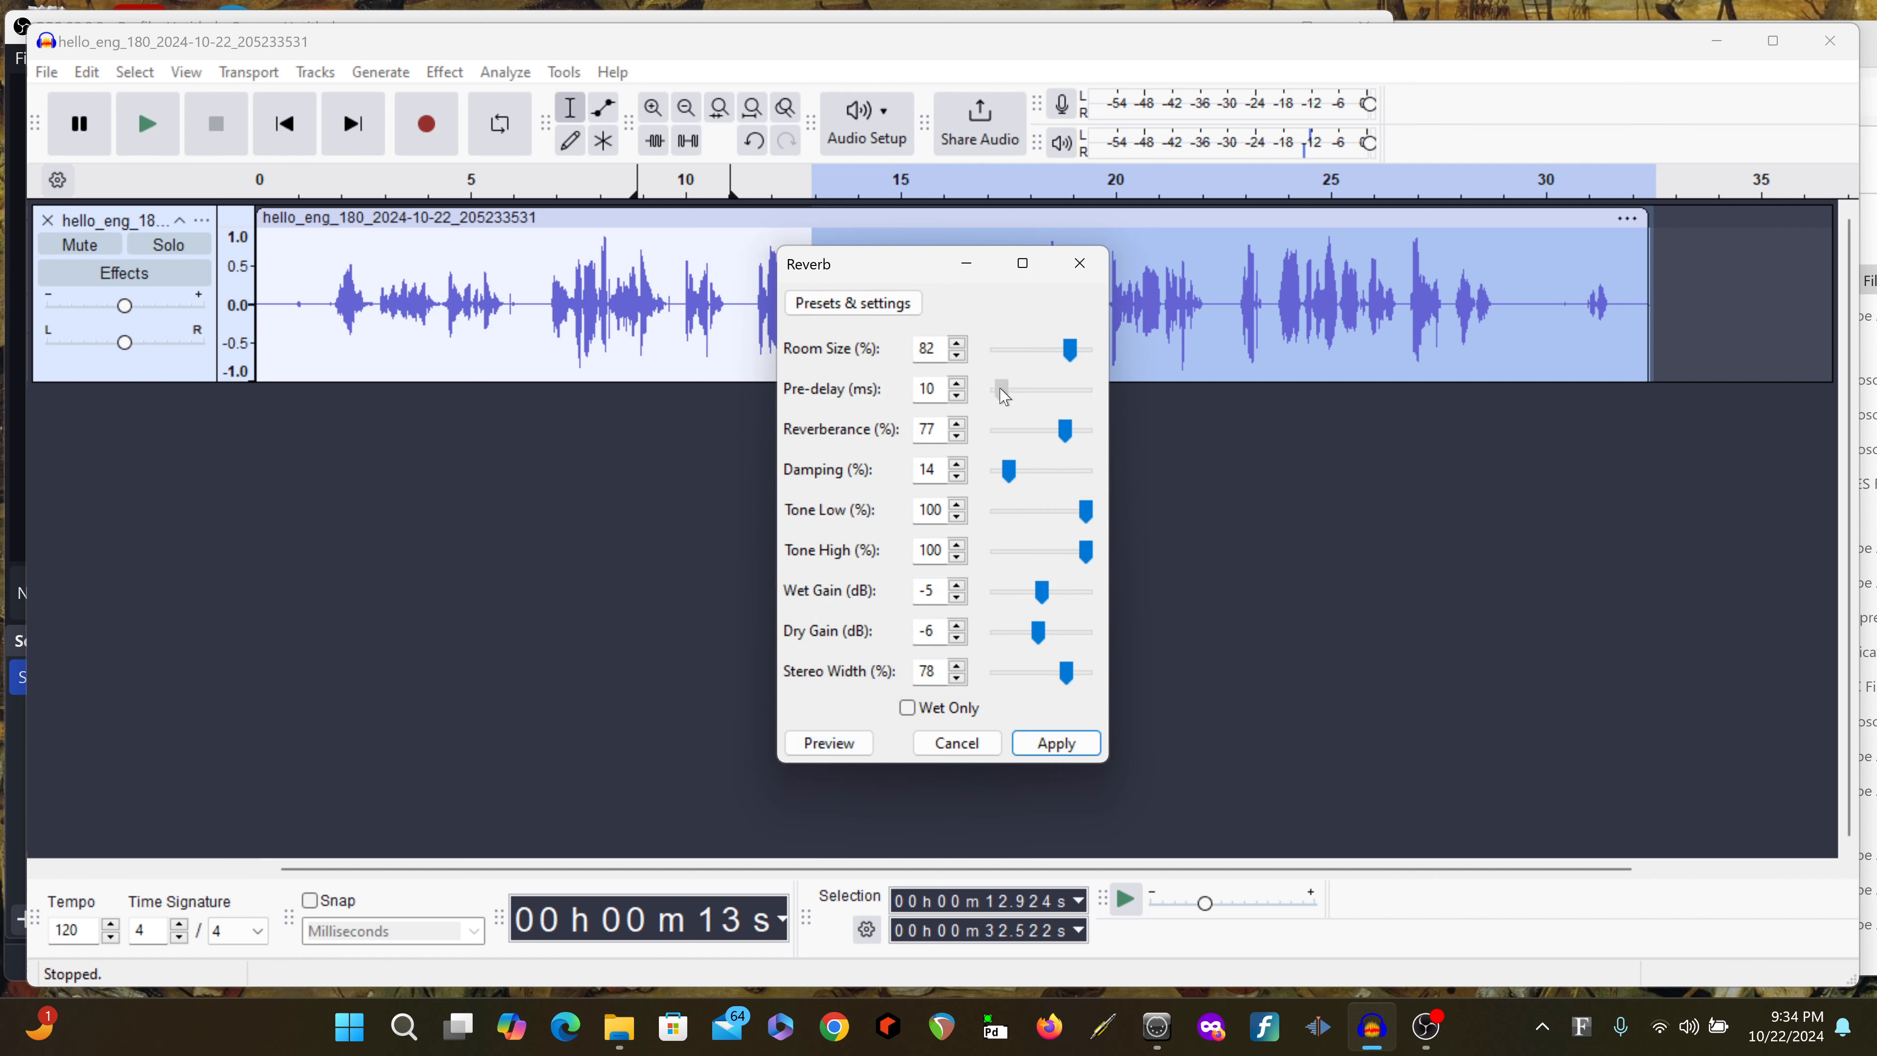
pyautogui.moveTo(1004, 395); pyautogui.dragTo(1013, 392)
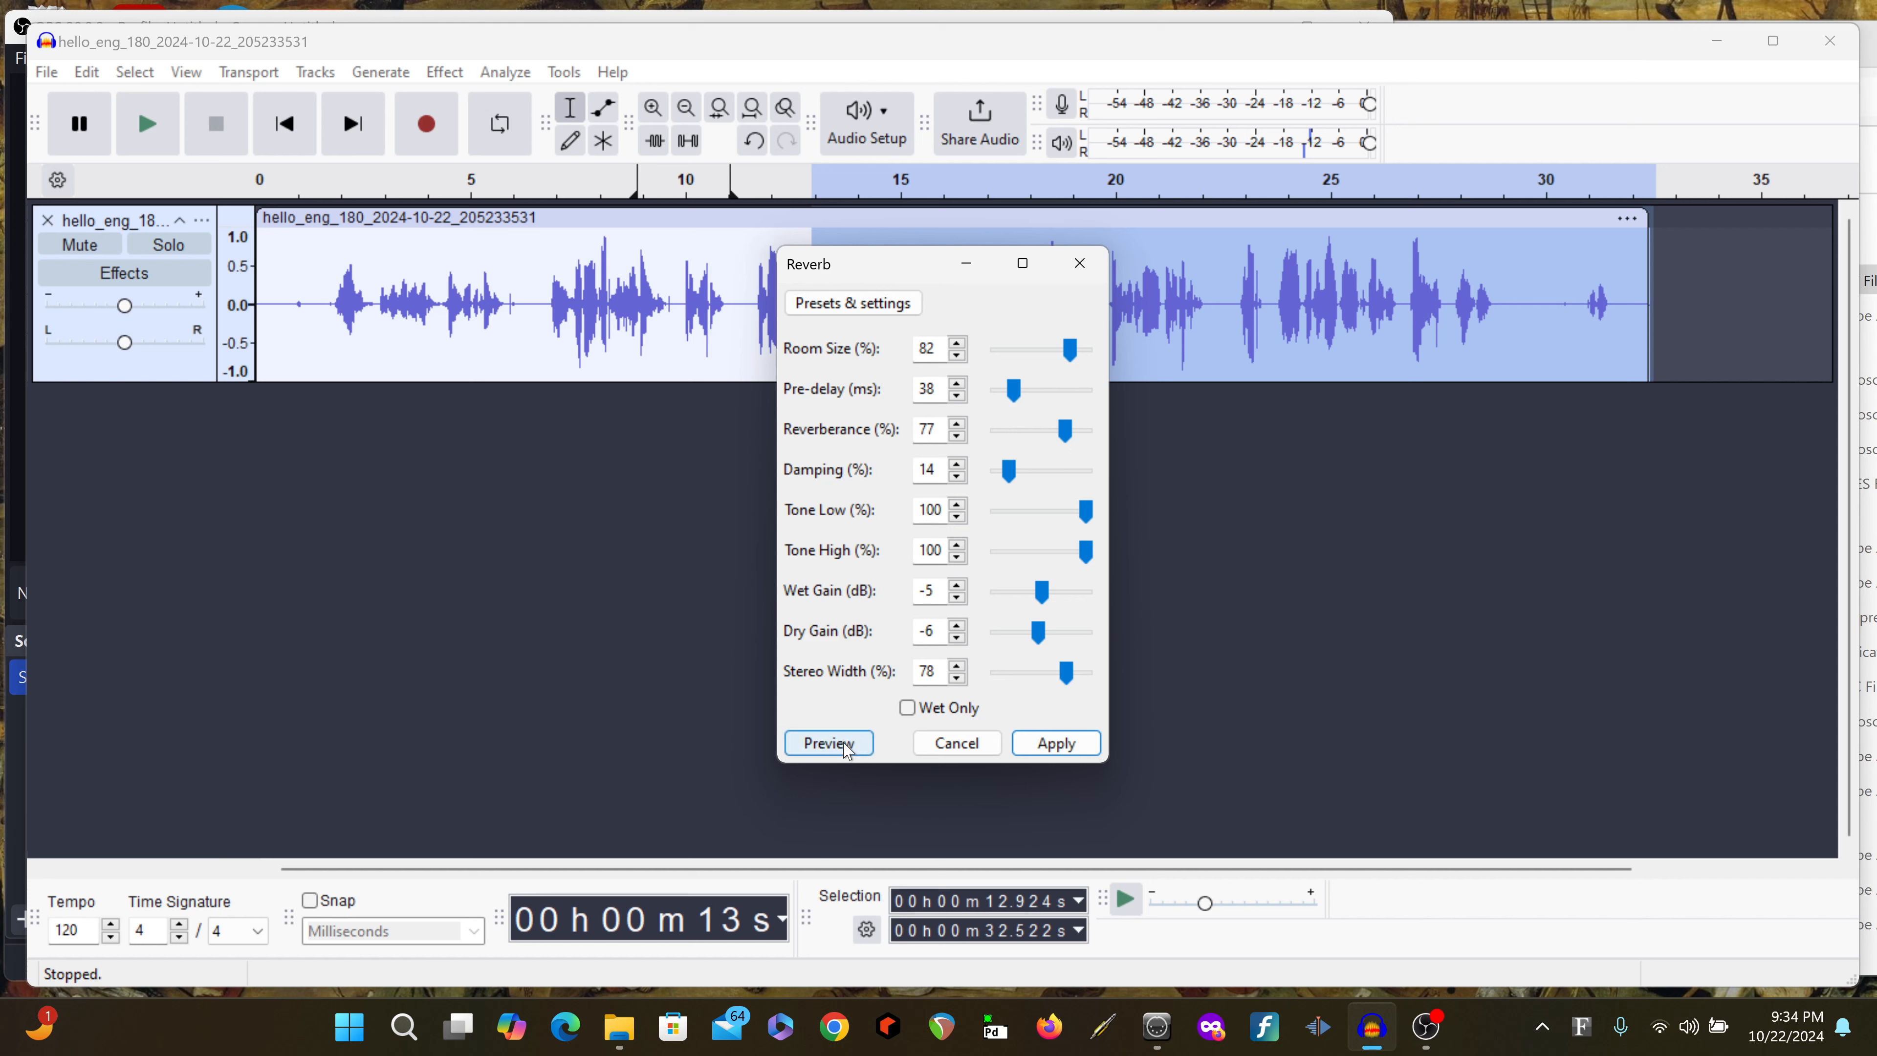
# Preview the reverb with its adjusted settings and apply it to the selected section of the clip
pyautogui.click(829, 742)
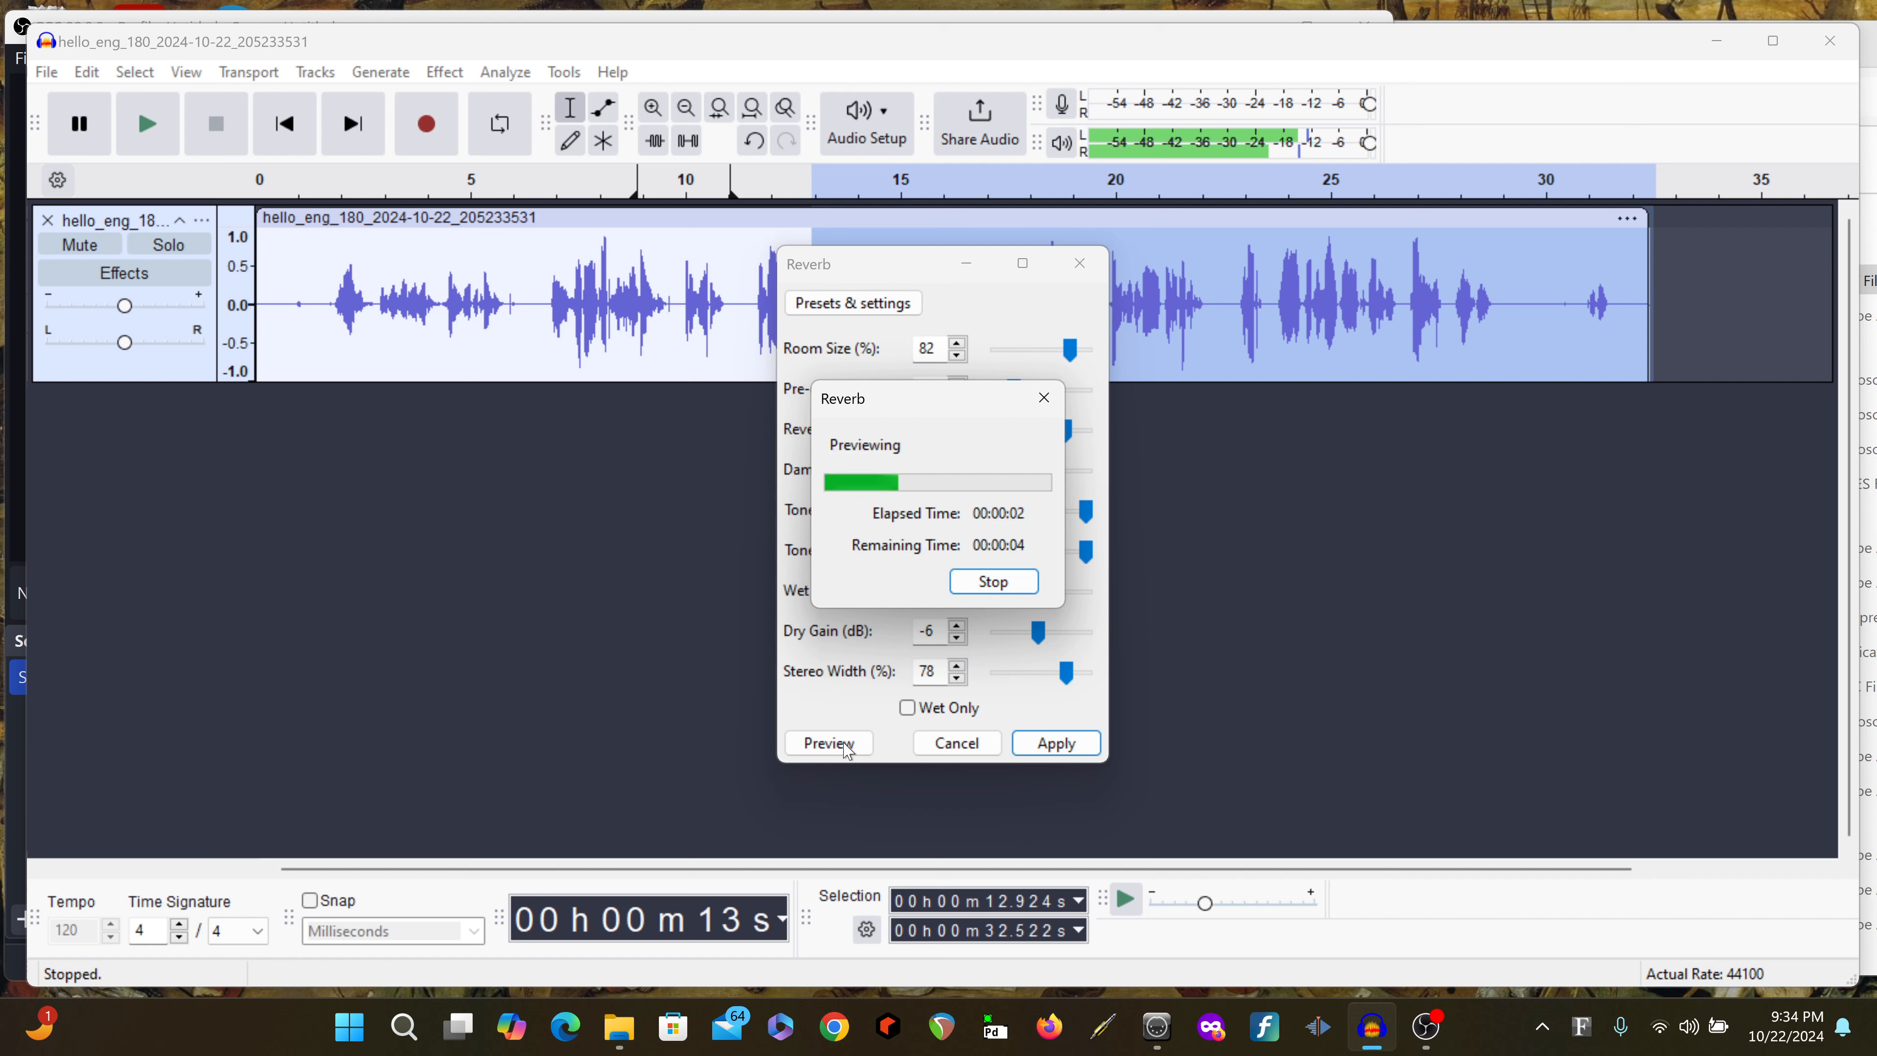
pyautogui.click(1024, 591)
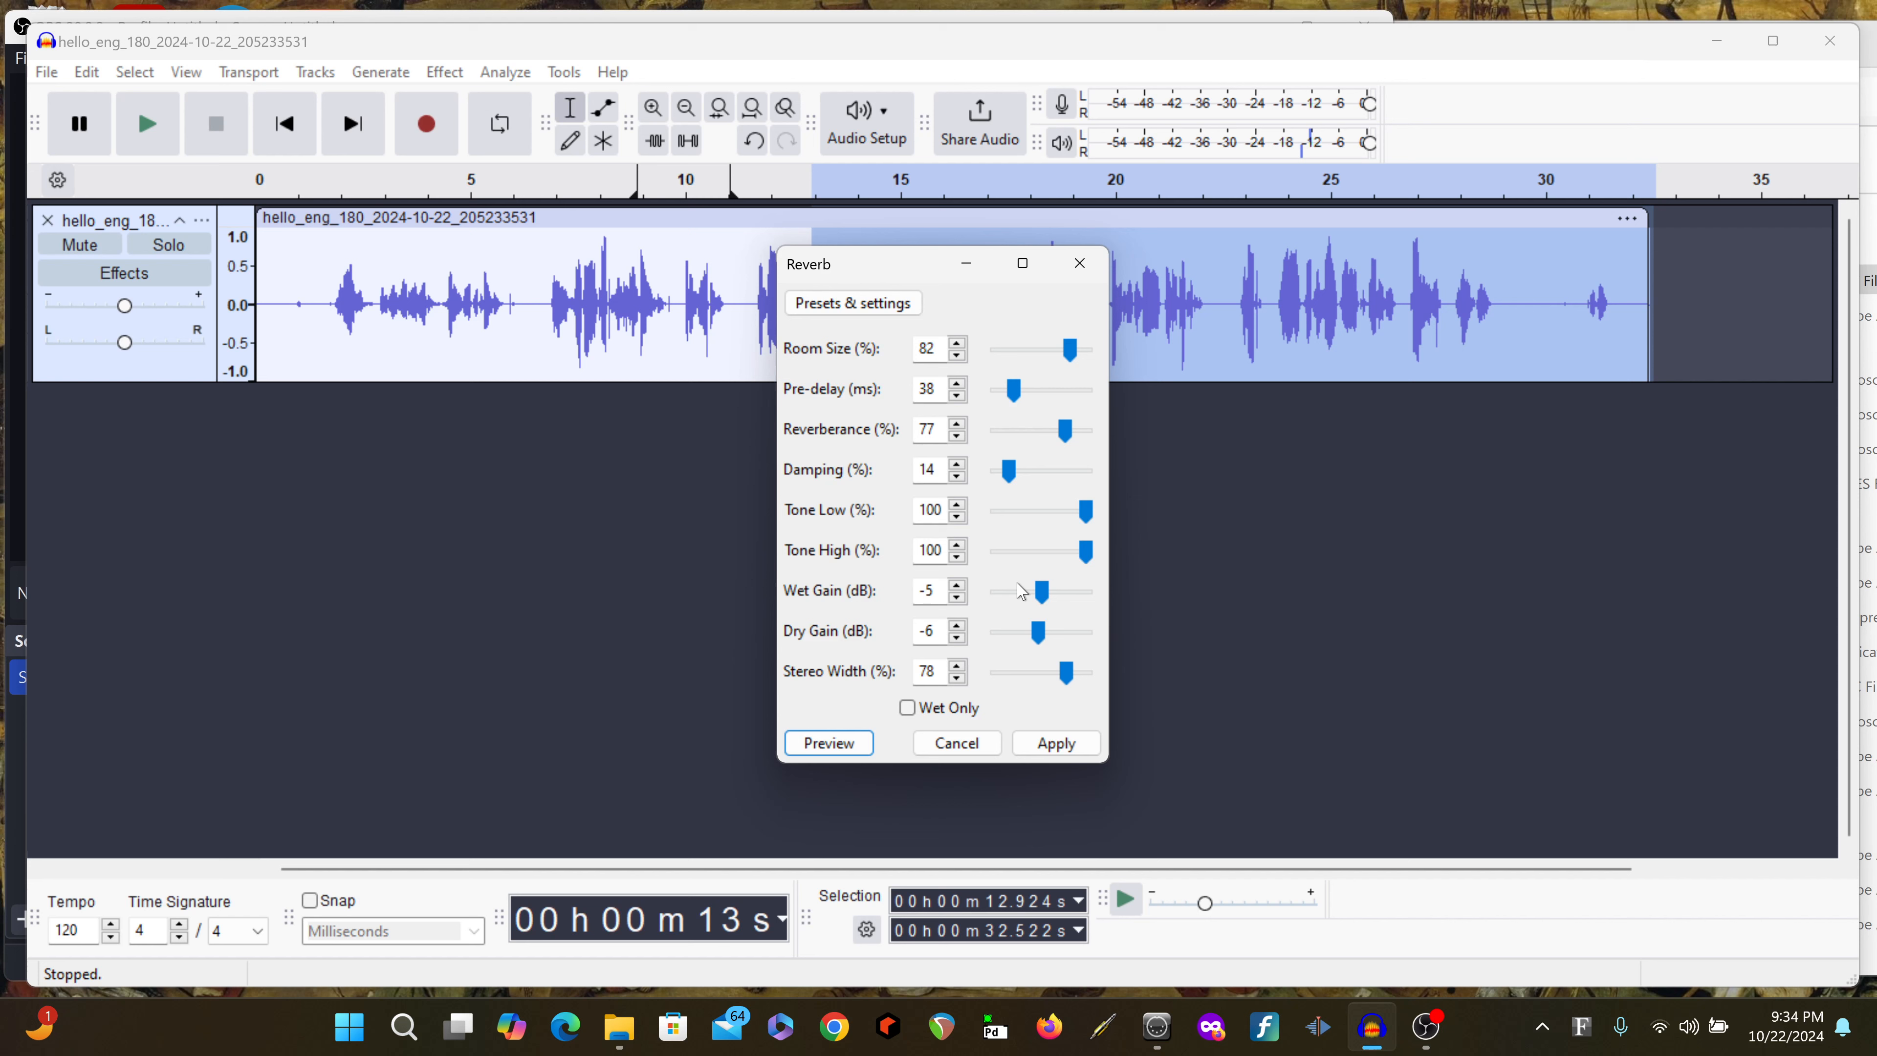
pyautogui.click(1057, 743)
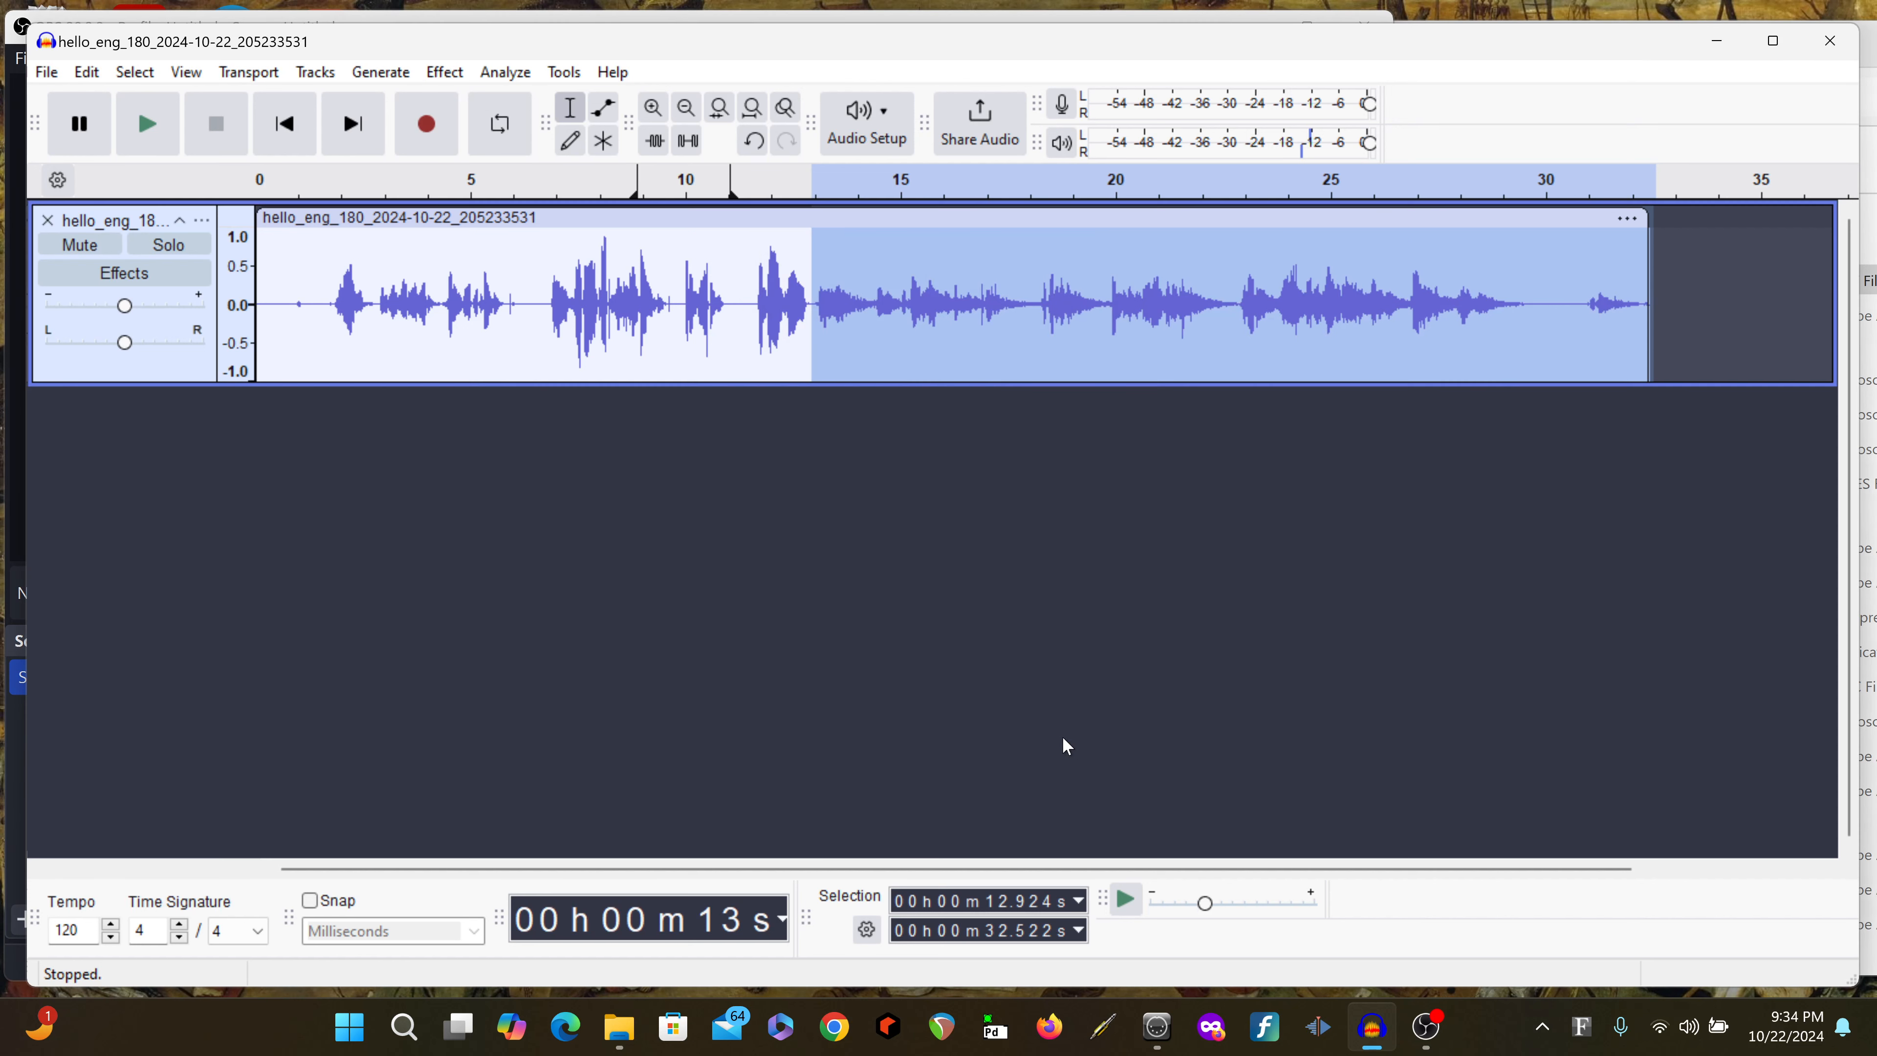
# Play the clip from about 10.9 seconds through the transition into the reverb section, and stop playback
pyautogui.click(724, 303)
pyautogui.press('space')
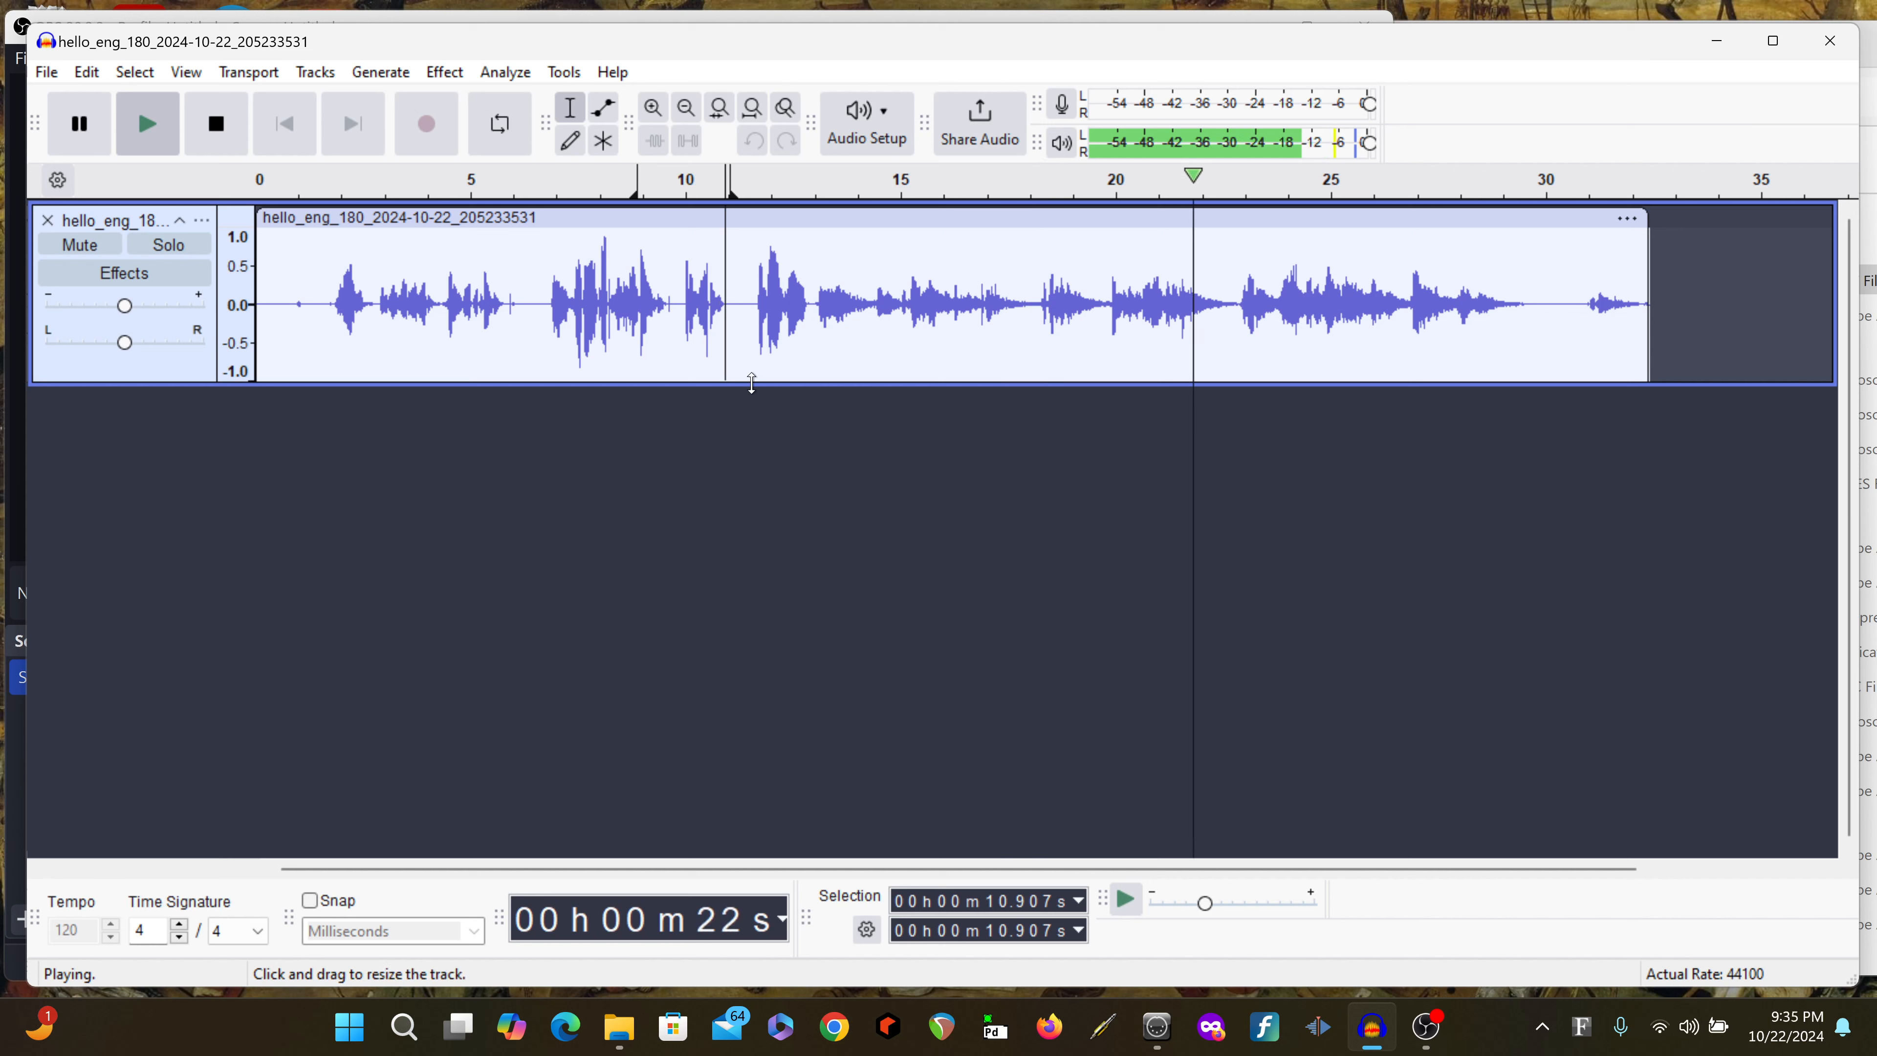
pyautogui.press('space')
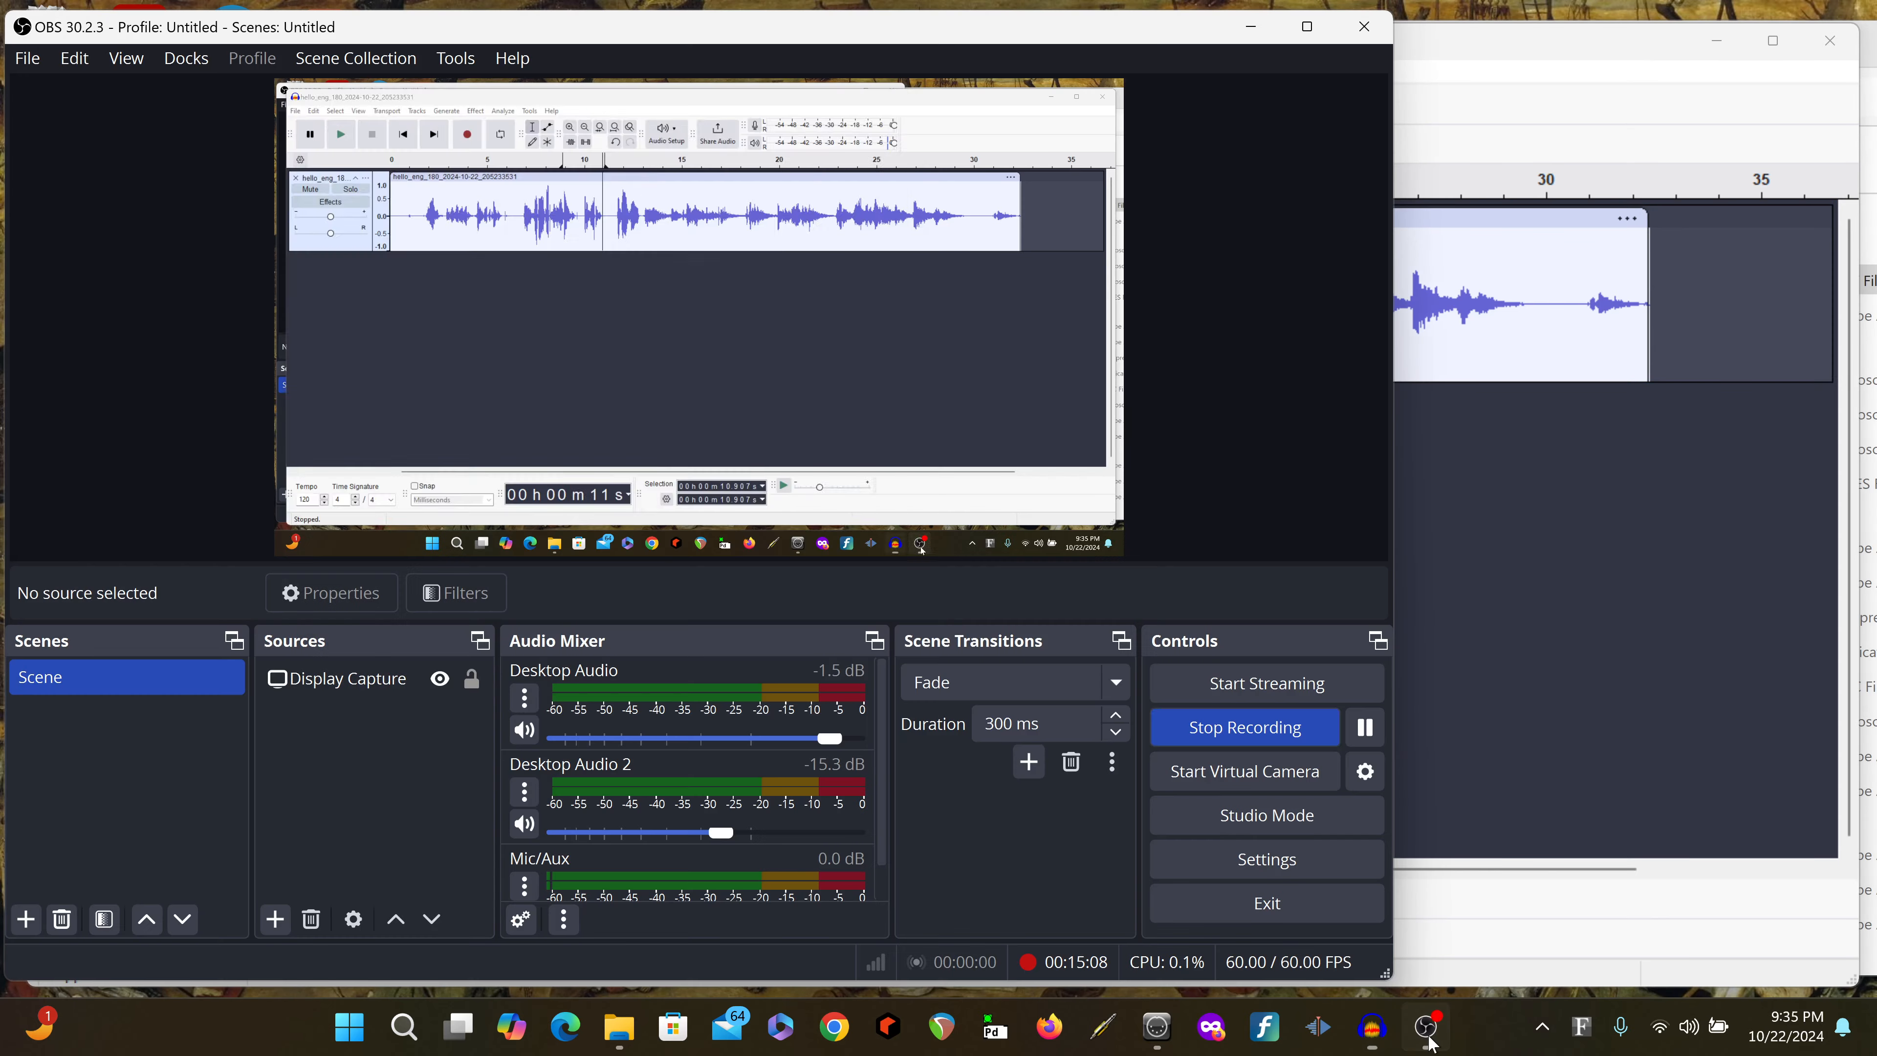
pyautogui.click(1425, 1026)
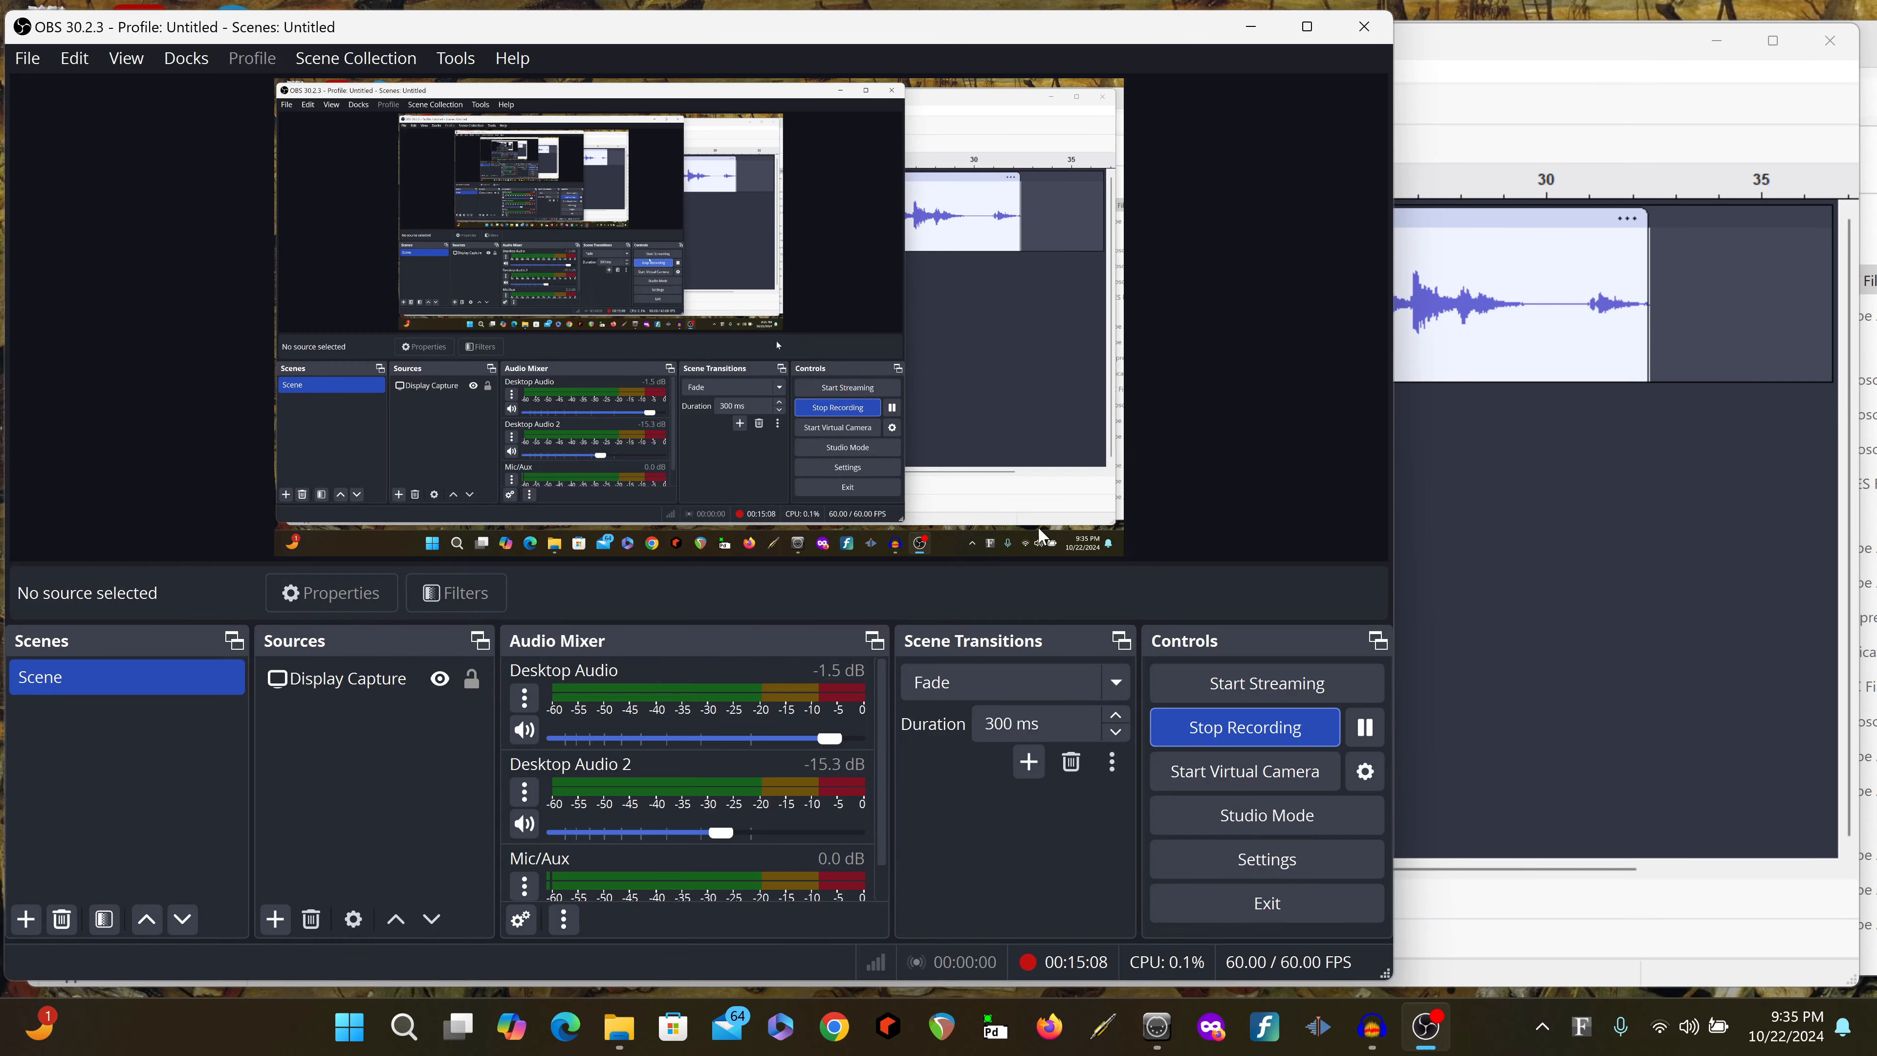